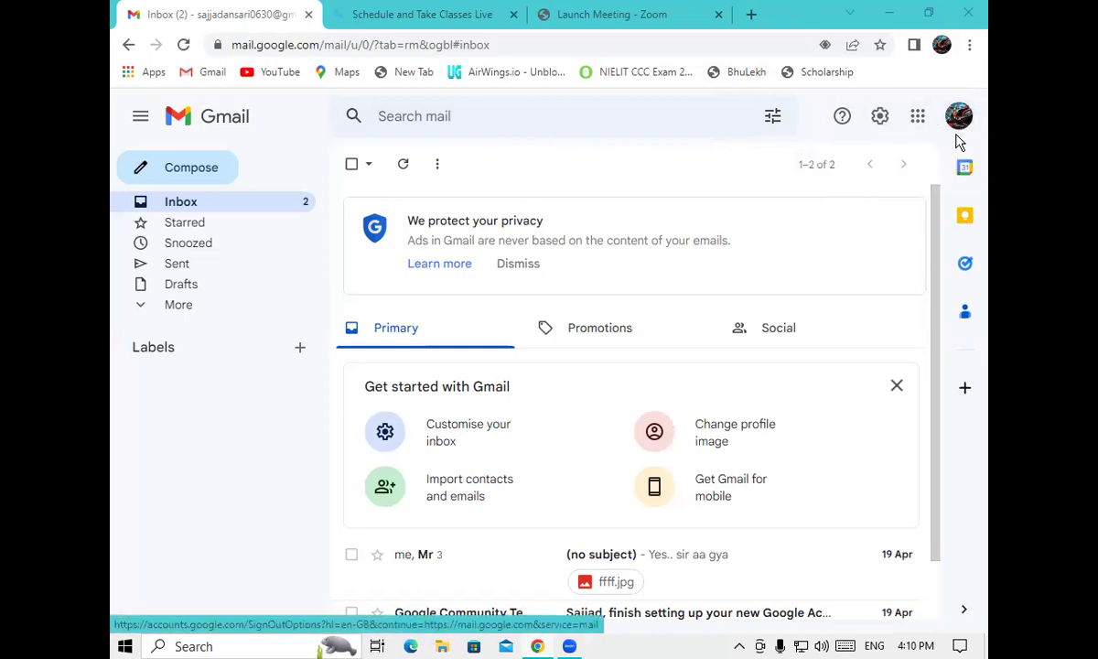
# Open Google Drive in a new tab from Gmail's Google apps grid
pyautogui.click(919, 116)
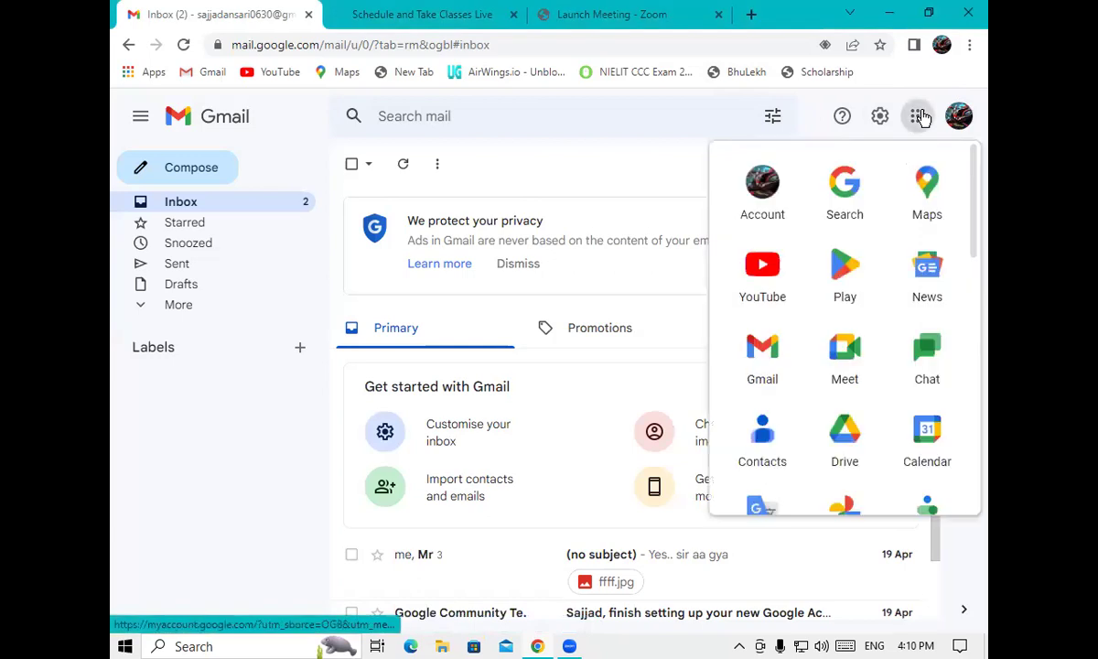
pyautogui.click(866, 430)
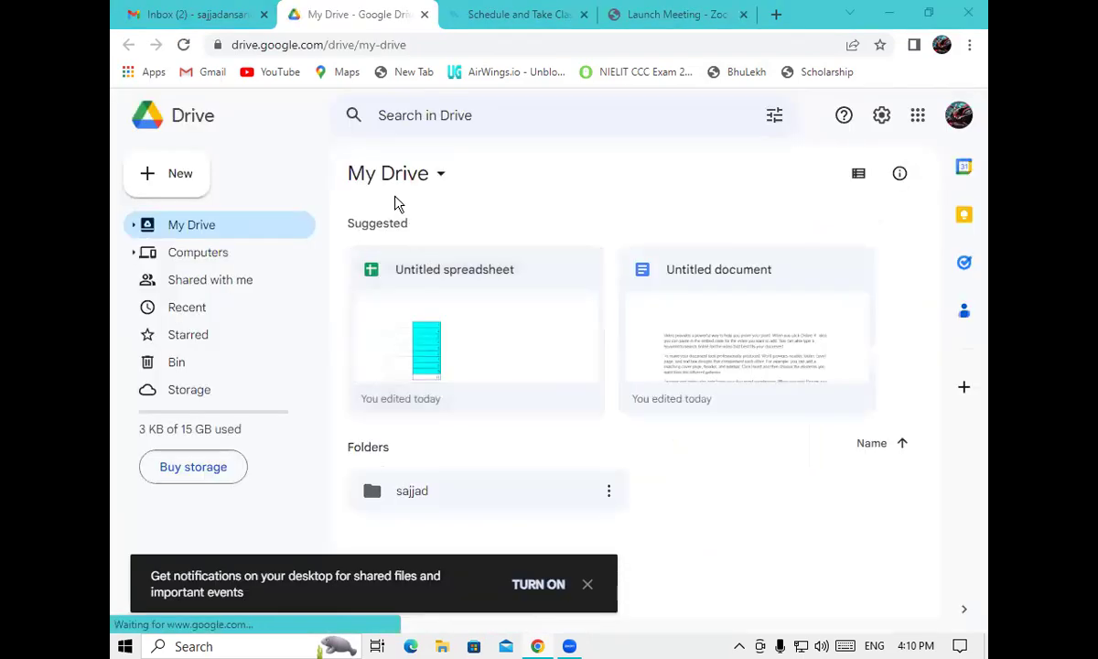
# Create a blank Google Docs document from Drive's New menu
pyautogui.click(169, 174)
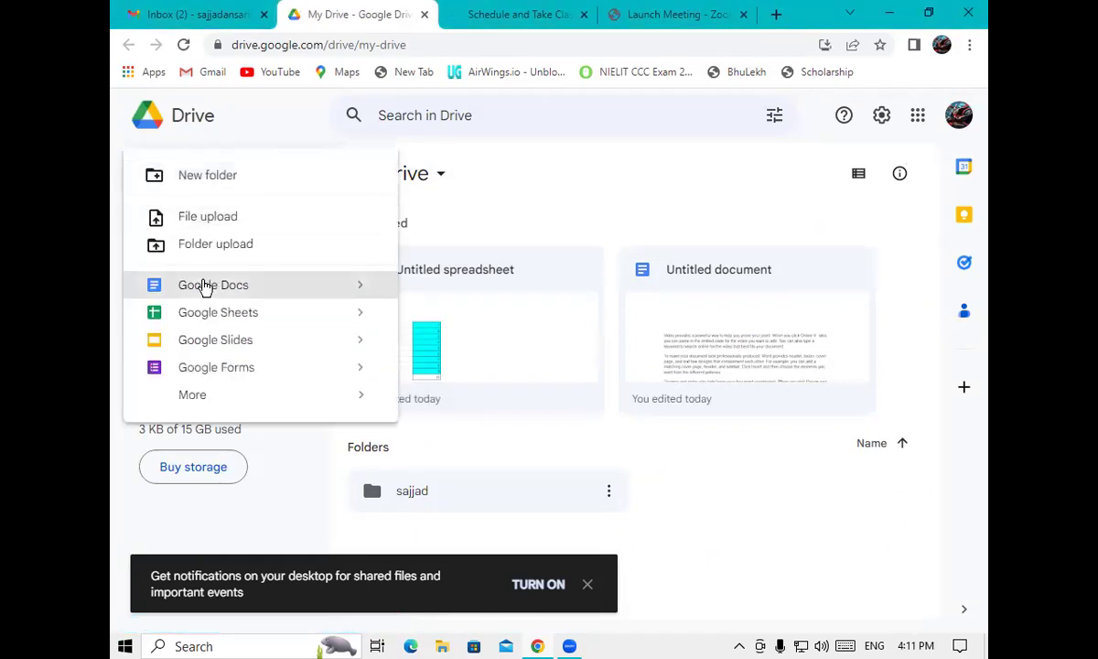
pyautogui.click(205, 285)
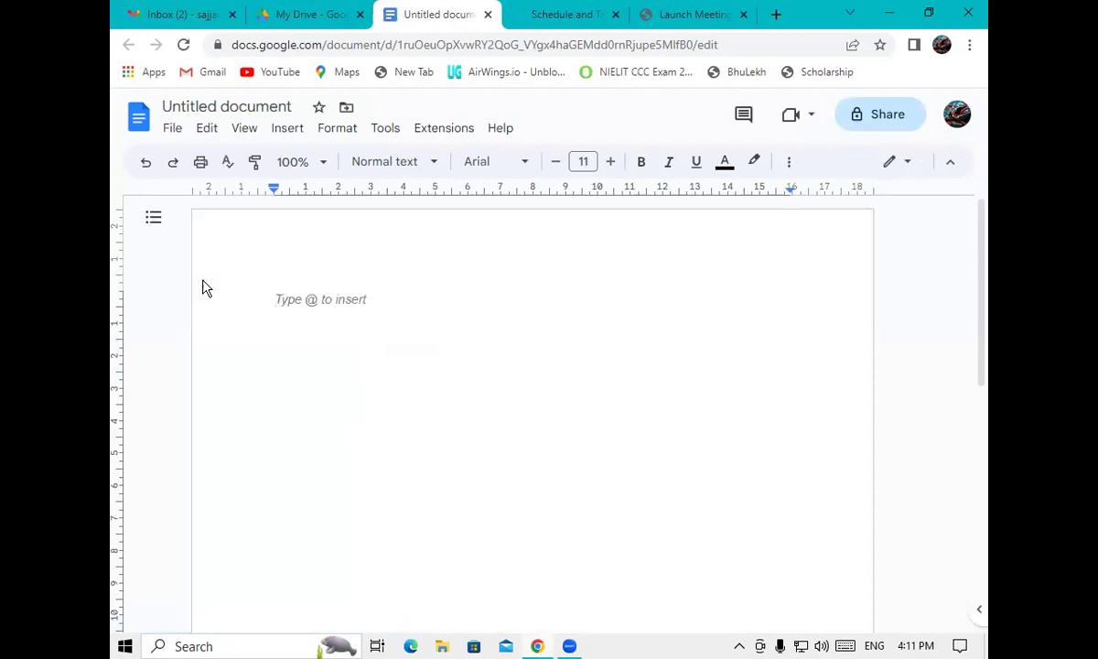
# Launch Word via winword and generate sample paragraphs in a blank document with =rand(44)
pyautogui.press('super+r')
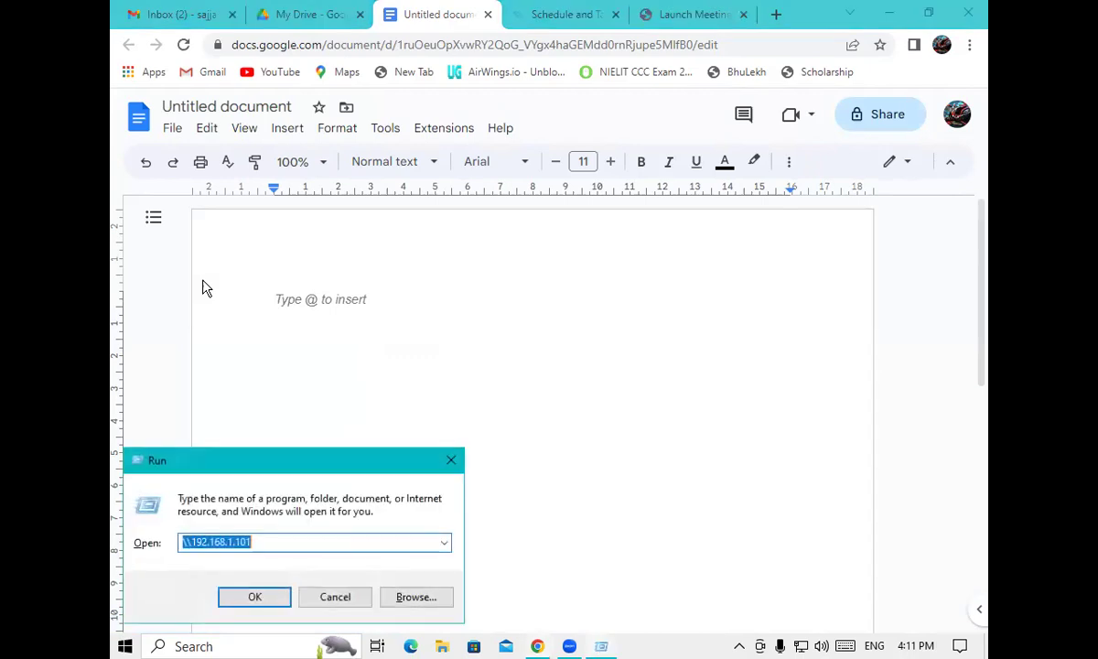
pyautogui.write('win')
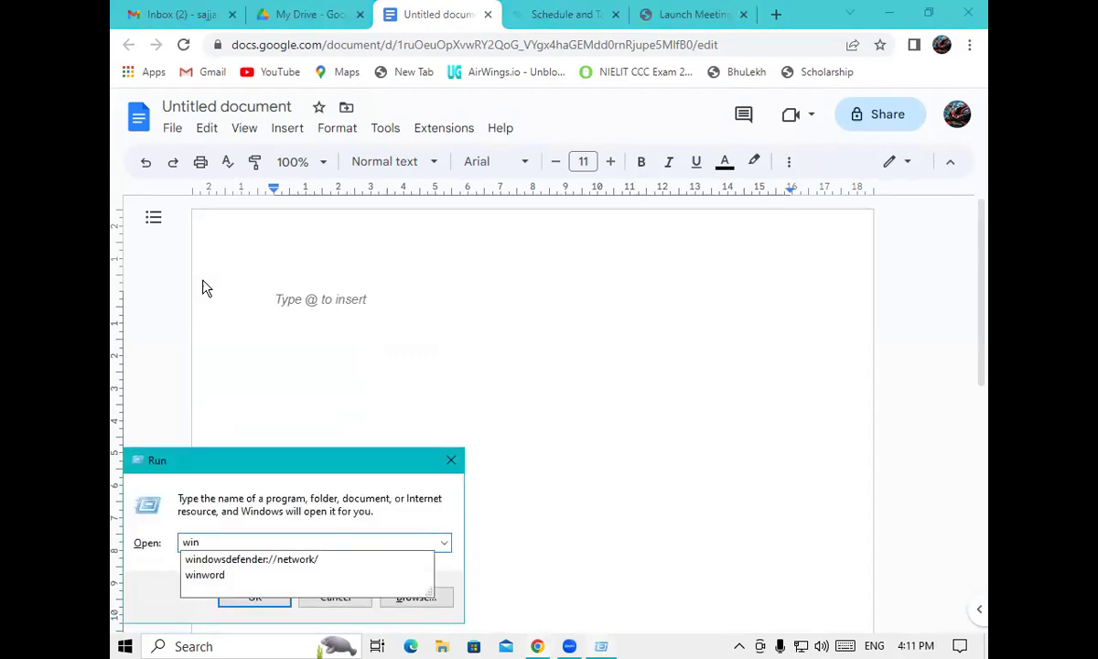
pyautogui.press('Down')
pyautogui.press('Down')
pyautogui.press('Return')
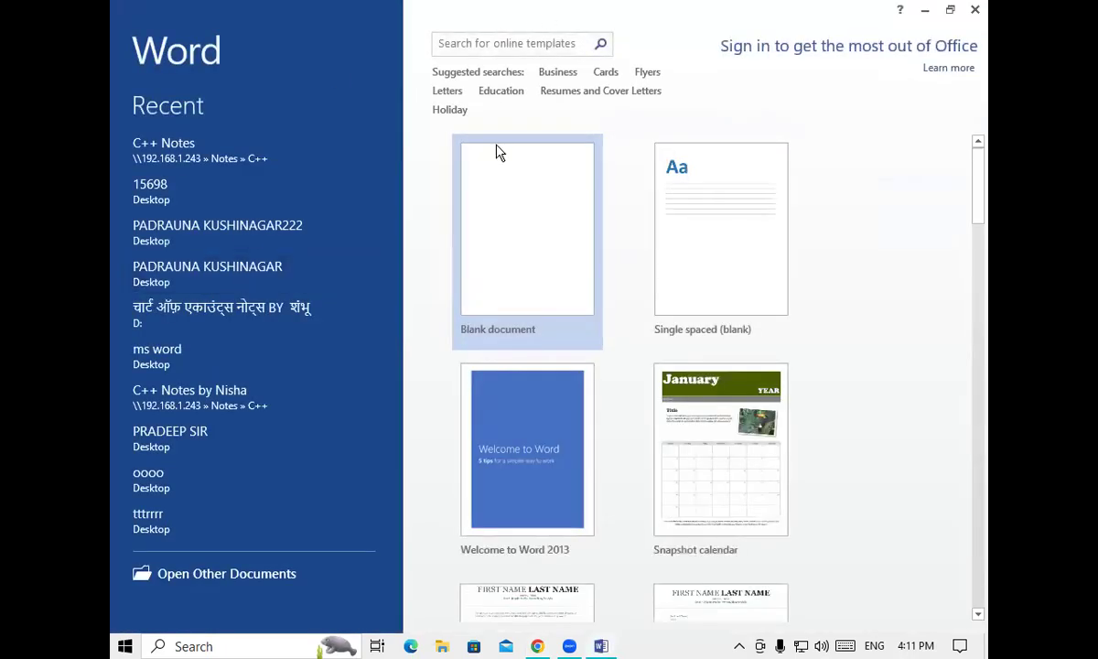
pyautogui.click(472, 157)
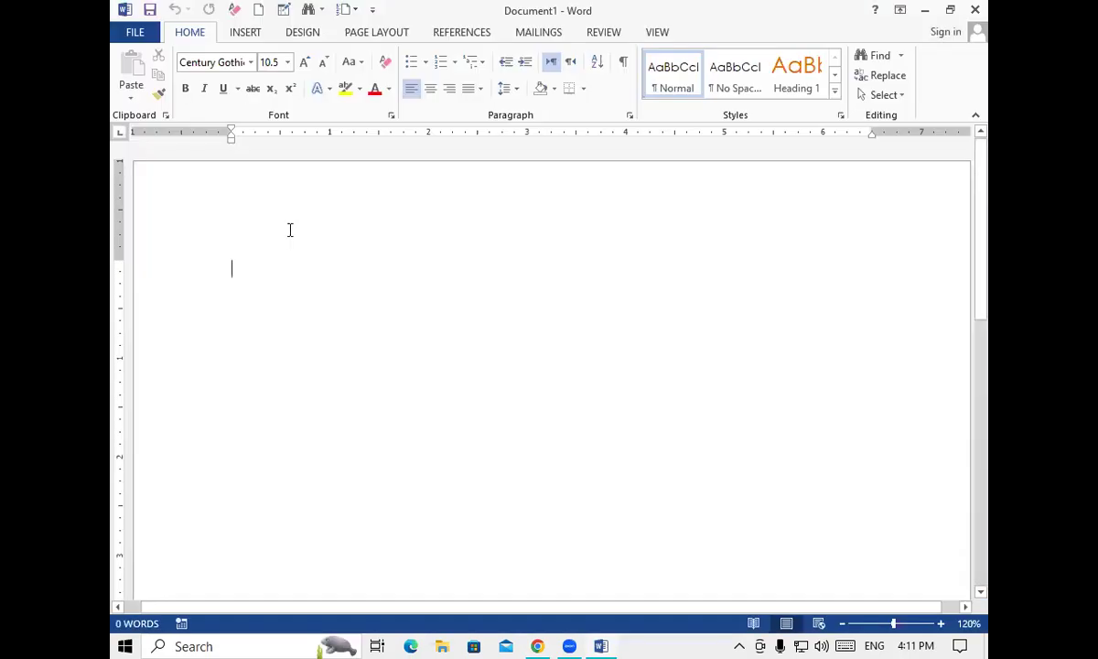
pyautogui.write('=rand(')
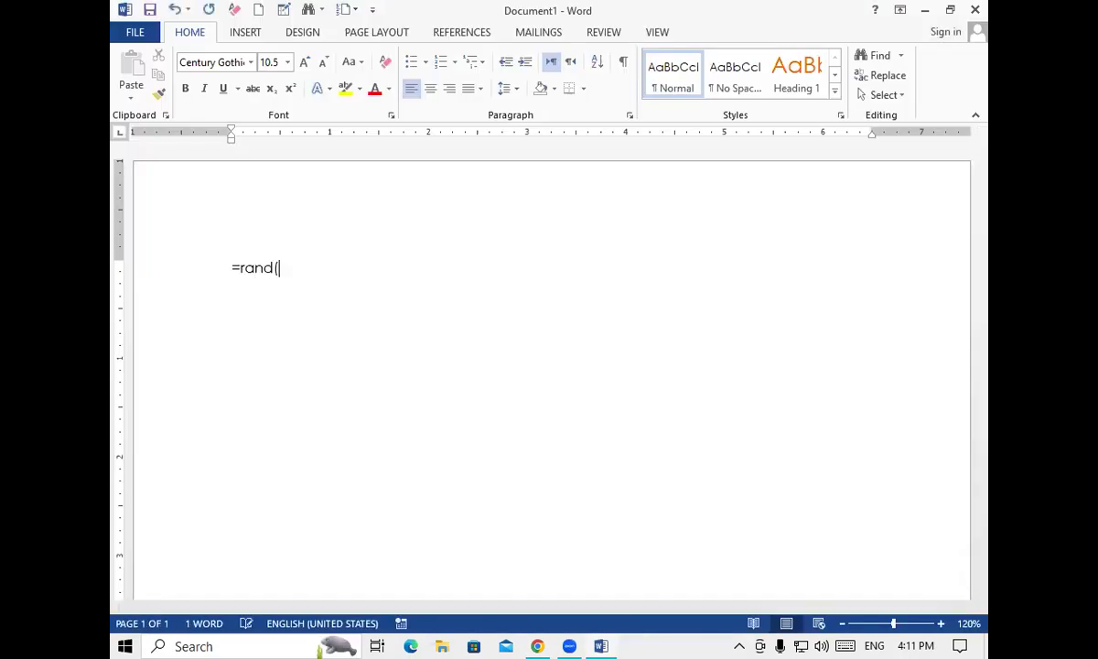
pyautogui.press('Return')
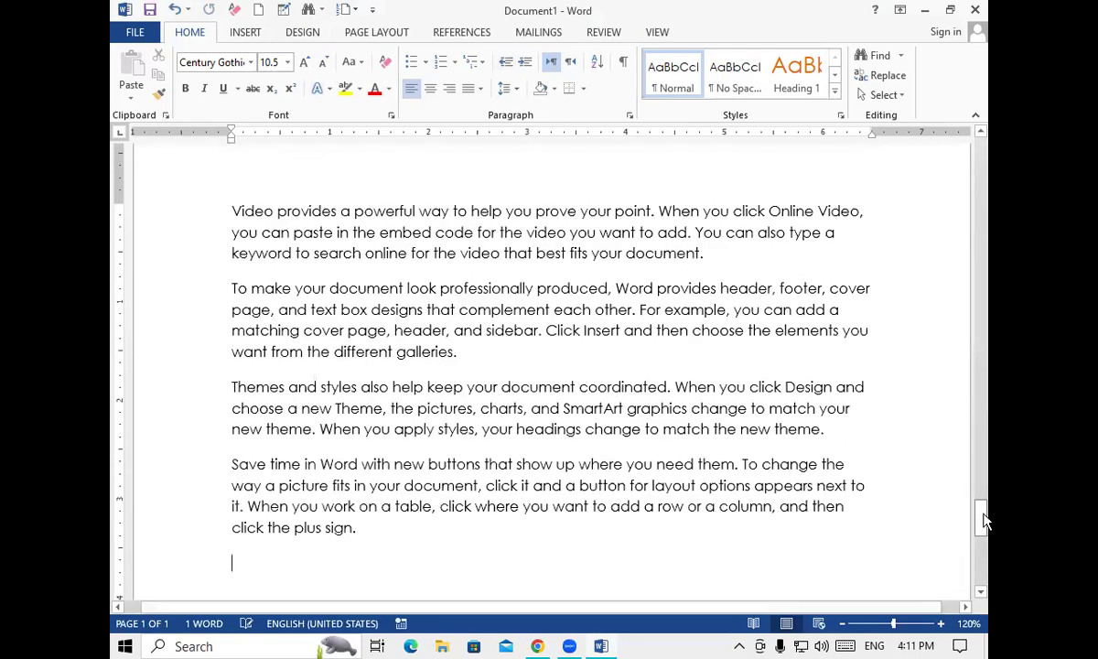
# Copy all the Word sample text and paste it into the Google Doc
pyautogui.moveTo(983, 520); pyautogui.dragTo(972, 32)
pyautogui.hotkey('ctrl', 'a')
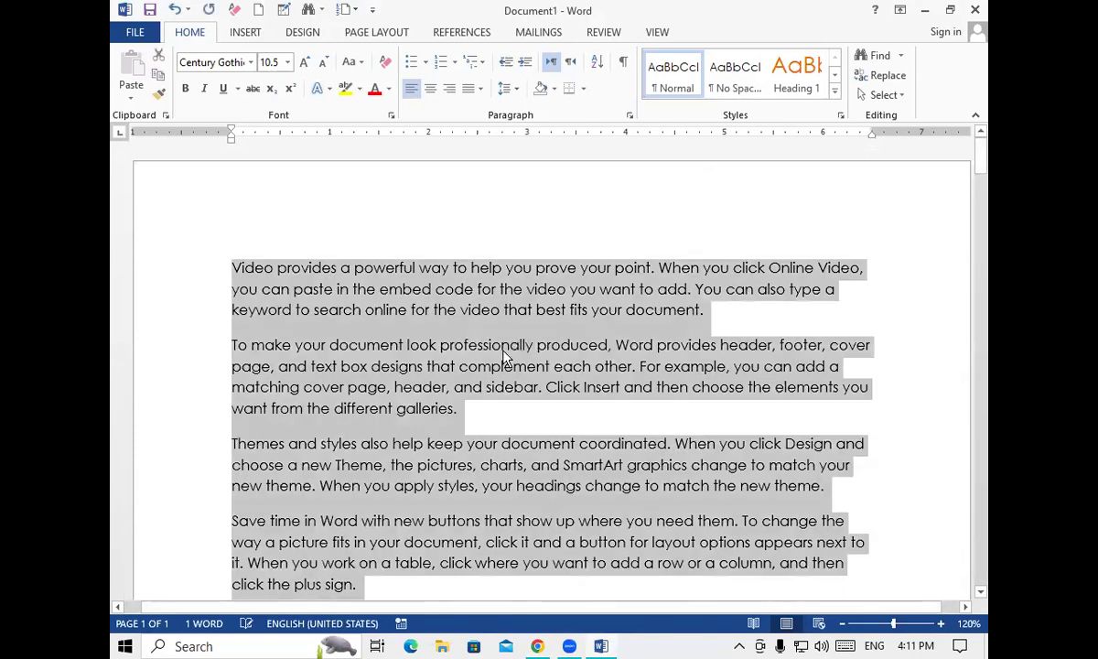
pyautogui.click(157, 77)
pyautogui.click(160, 92)
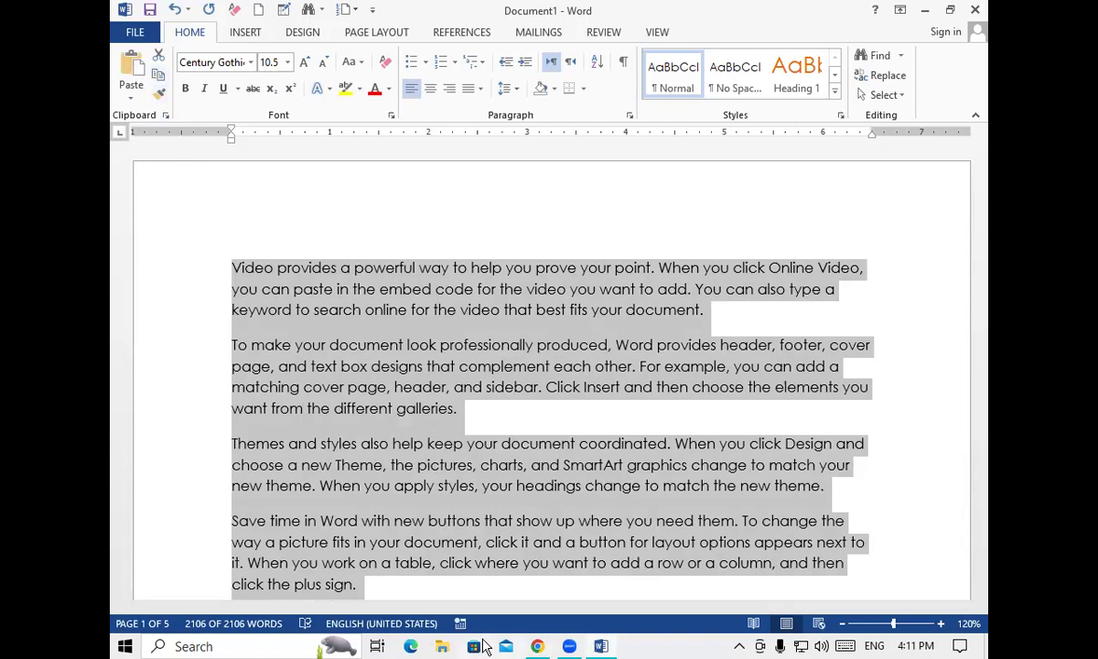
pyautogui.click(538, 646)
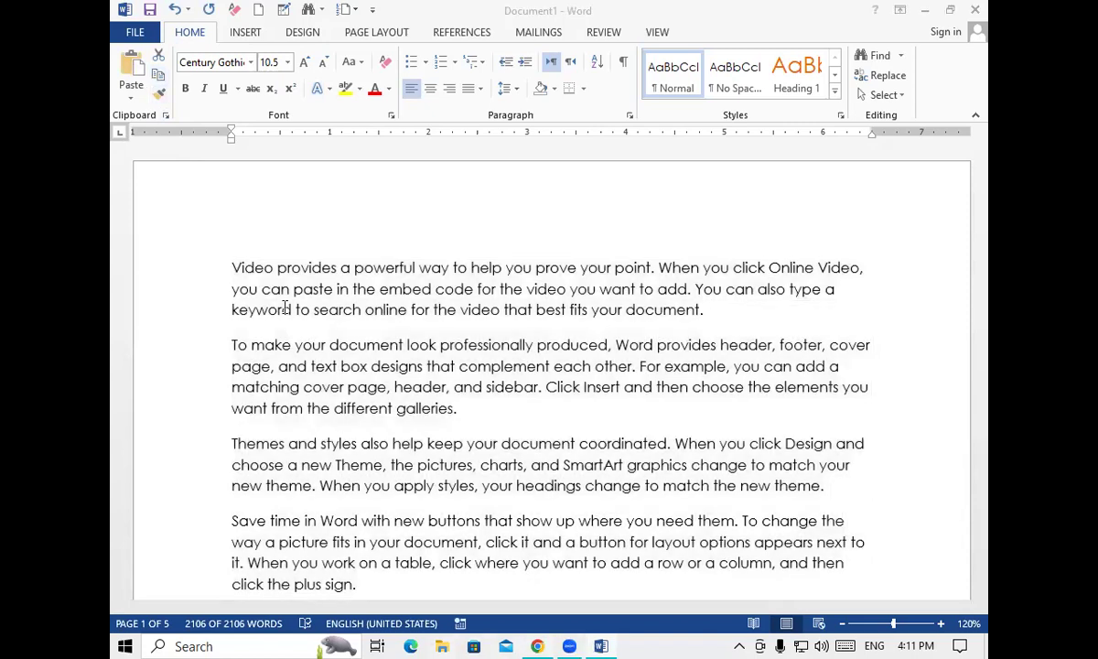
pyautogui.hotkey('ctrl', 'v')
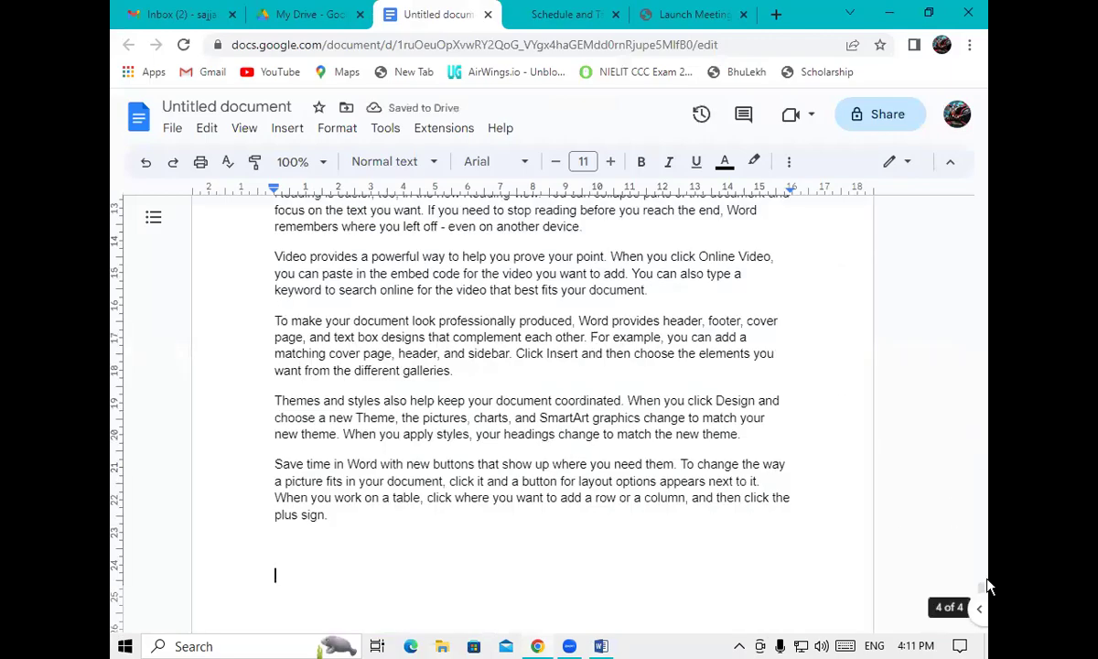
# Look through the File and Edit menus without changing anything
pyautogui.moveTo(983, 590); pyautogui.dragTo(970, 195)
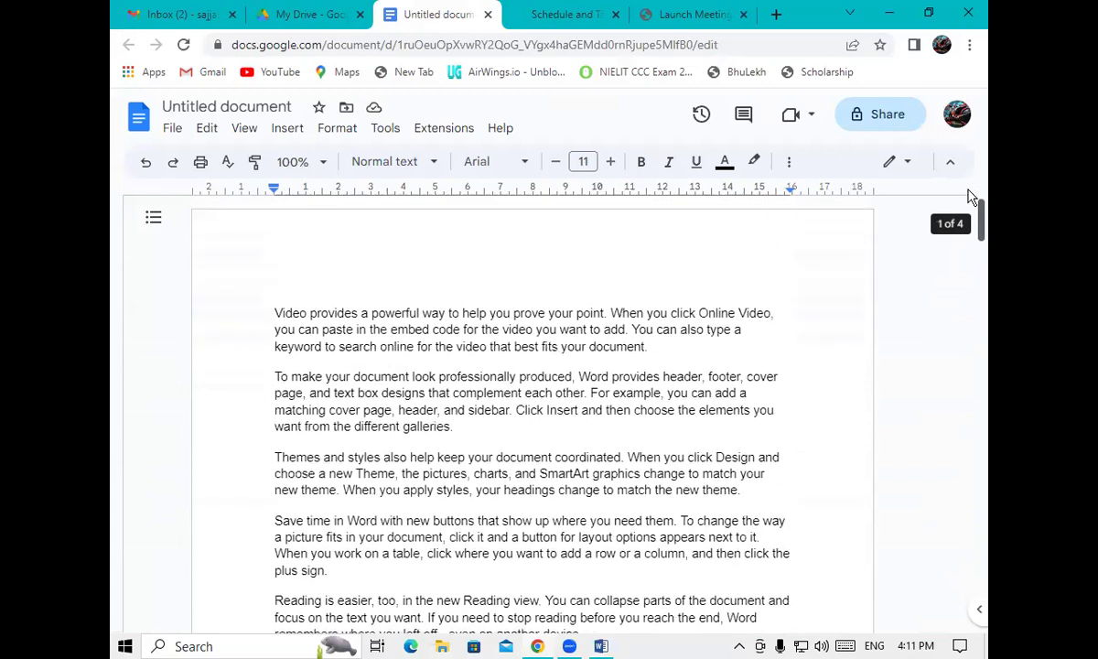
pyautogui.click(174, 130)
pyautogui.click(206, 128)
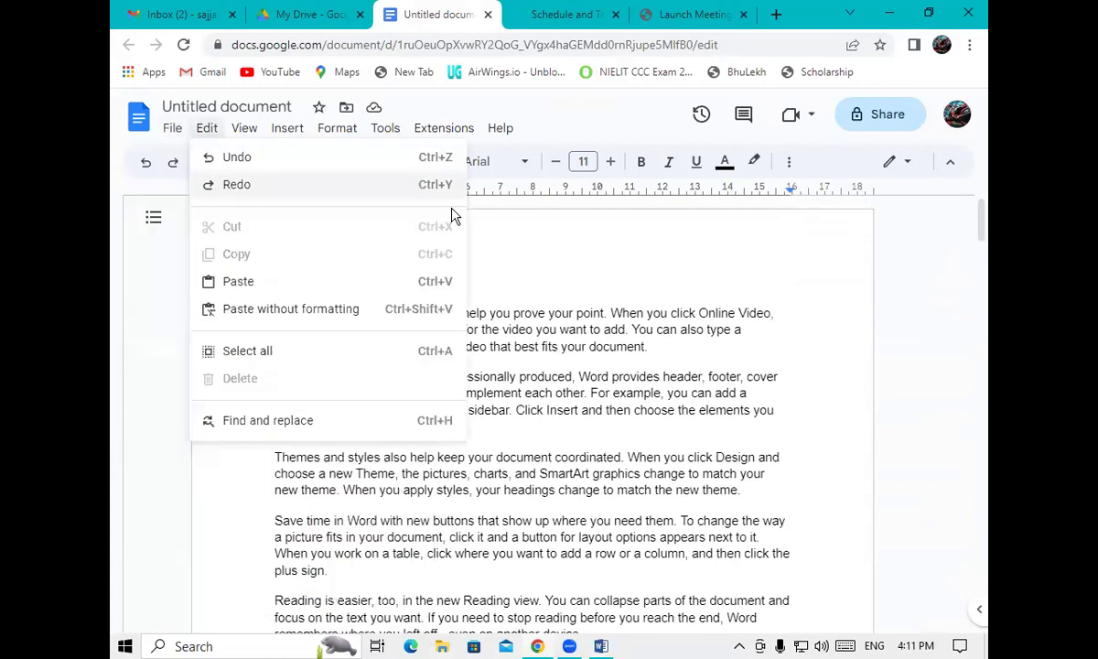
pyautogui.moveTo(166, 135)
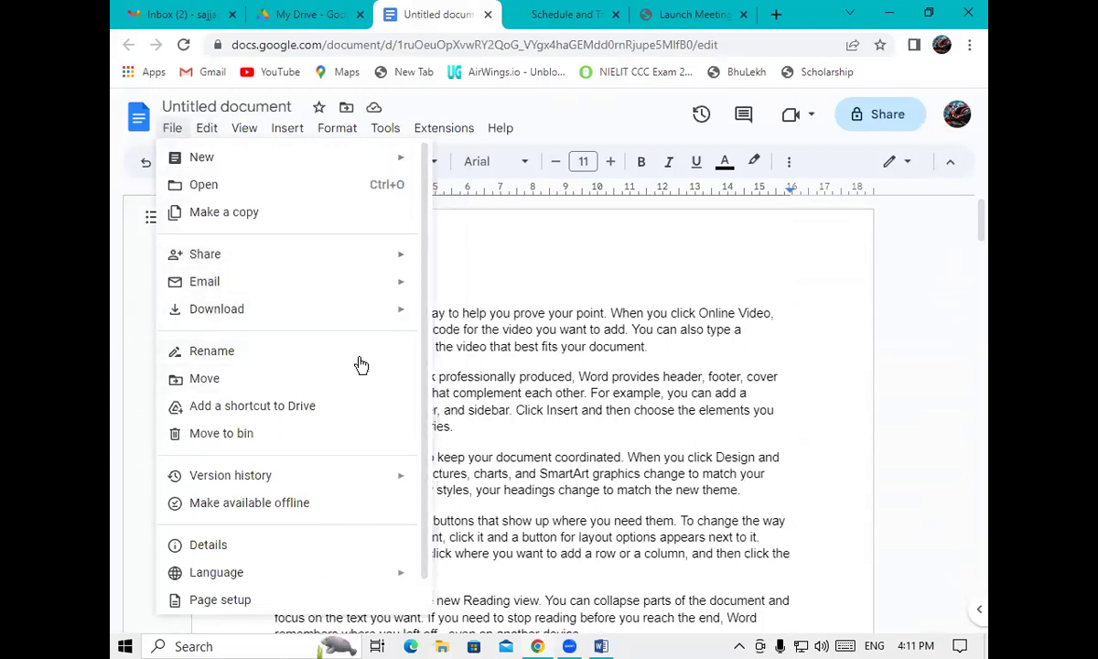
pyautogui.moveTo(196, 268)
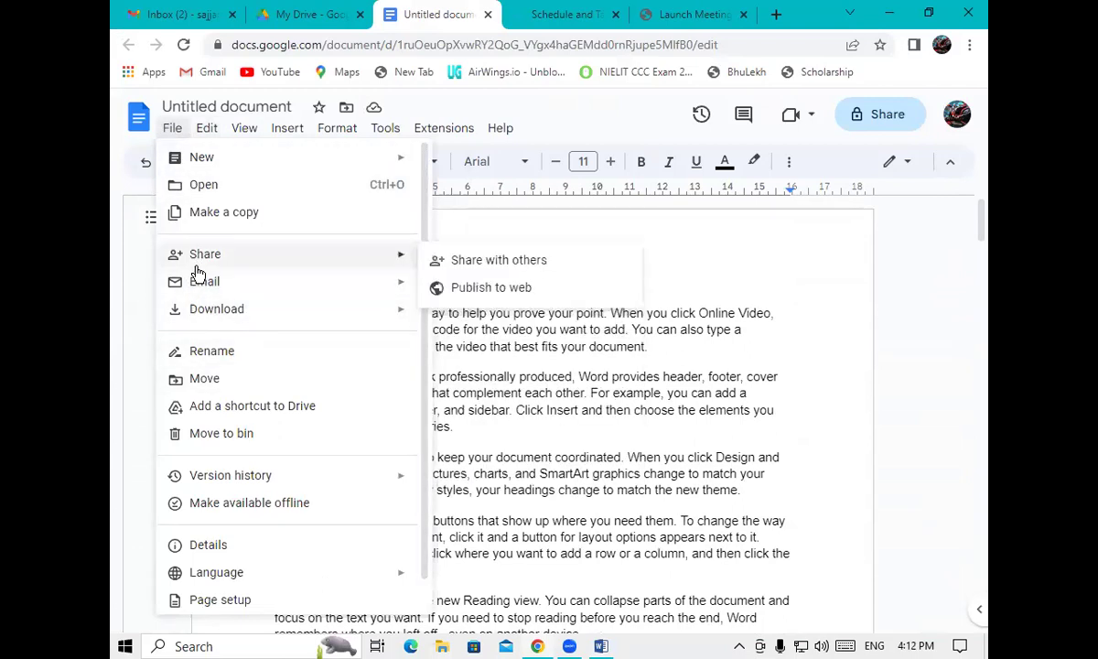
pyautogui.moveTo(202, 290)
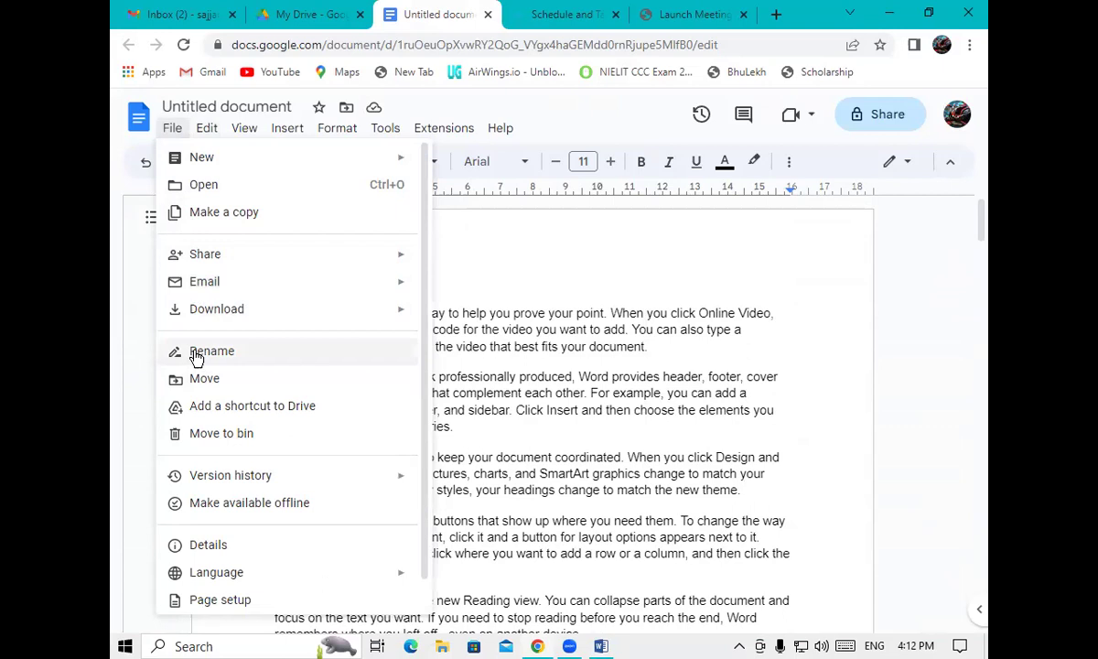
pyautogui.click(528, 291)
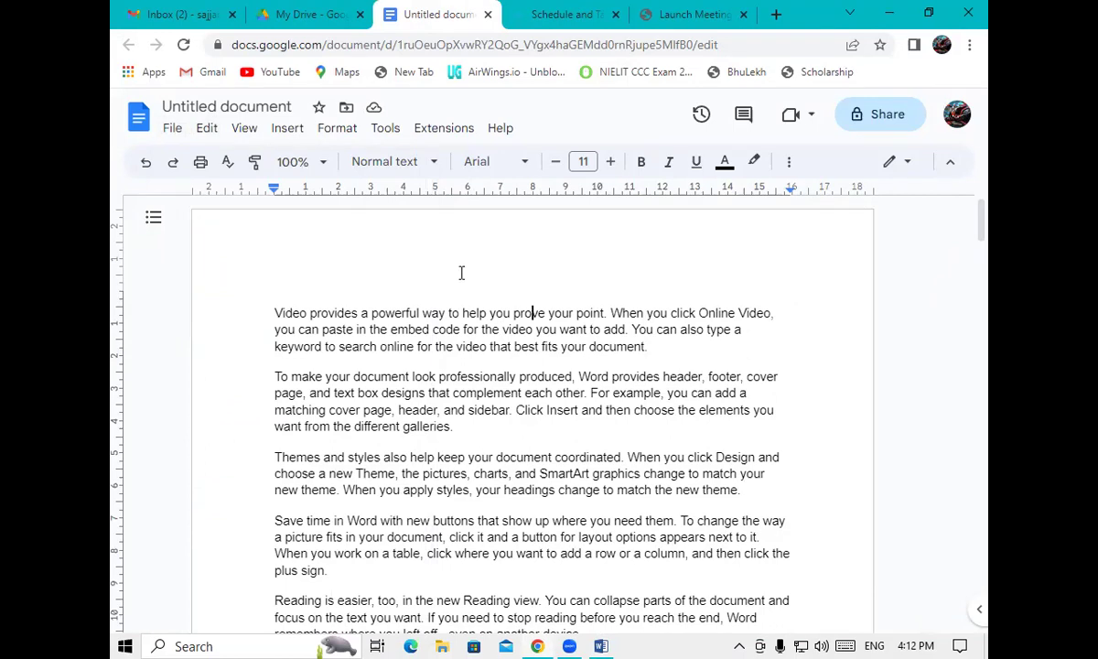
pyautogui.click(207, 132)
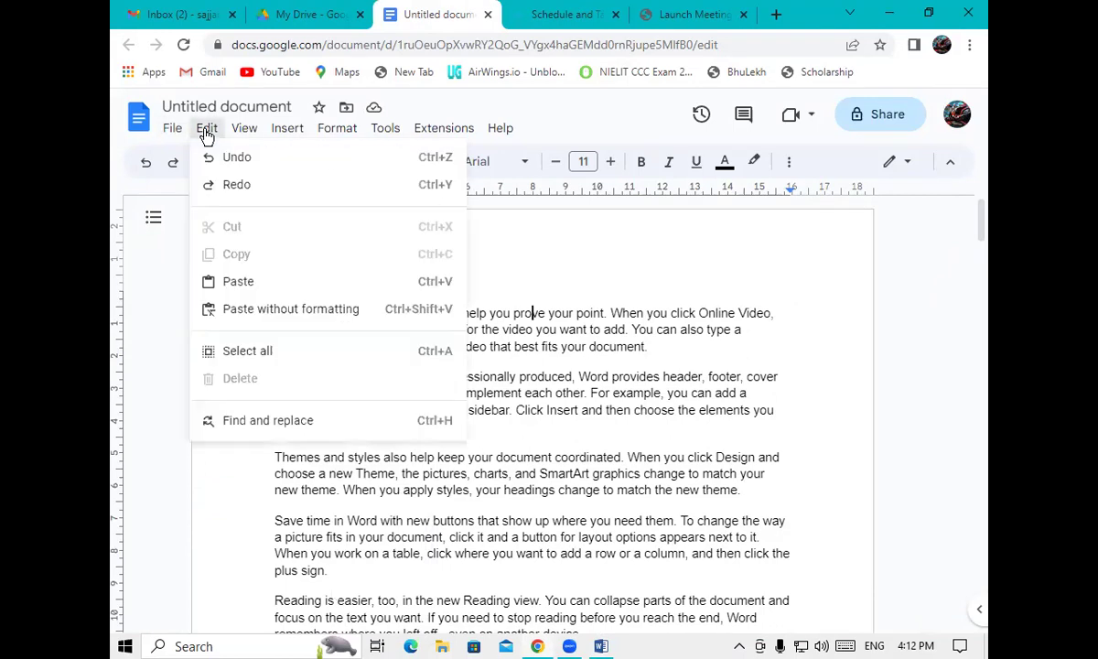
pyautogui.moveTo(234, 128)
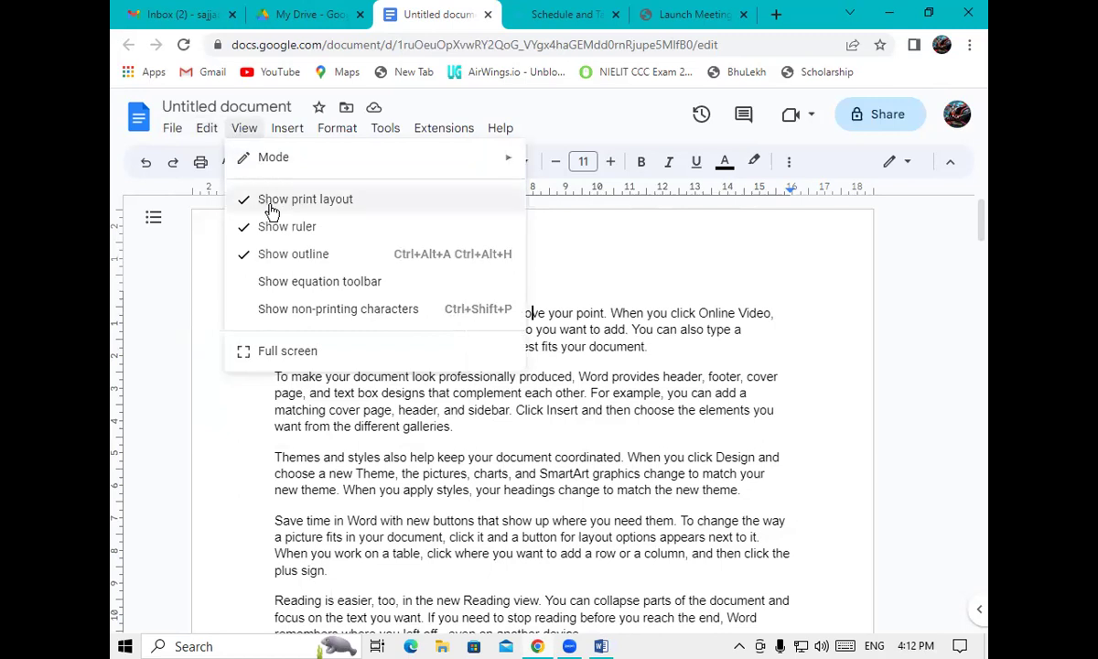
pyautogui.click(773, 250)
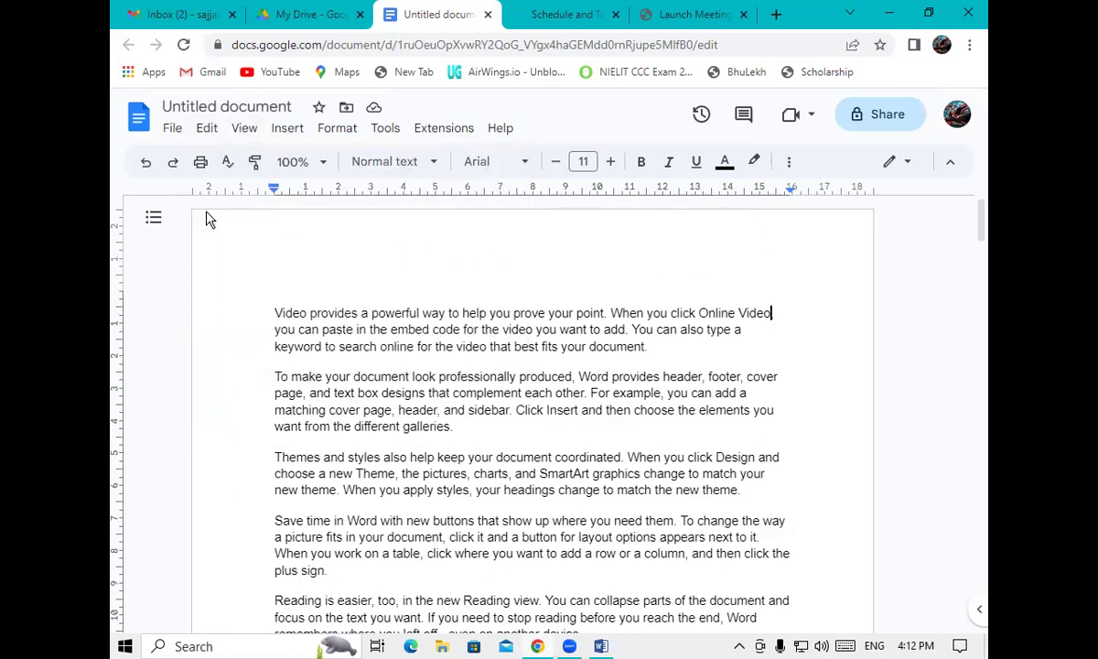
# Turn off View > Show ruler, then turn it back on
pyautogui.click(247, 136)
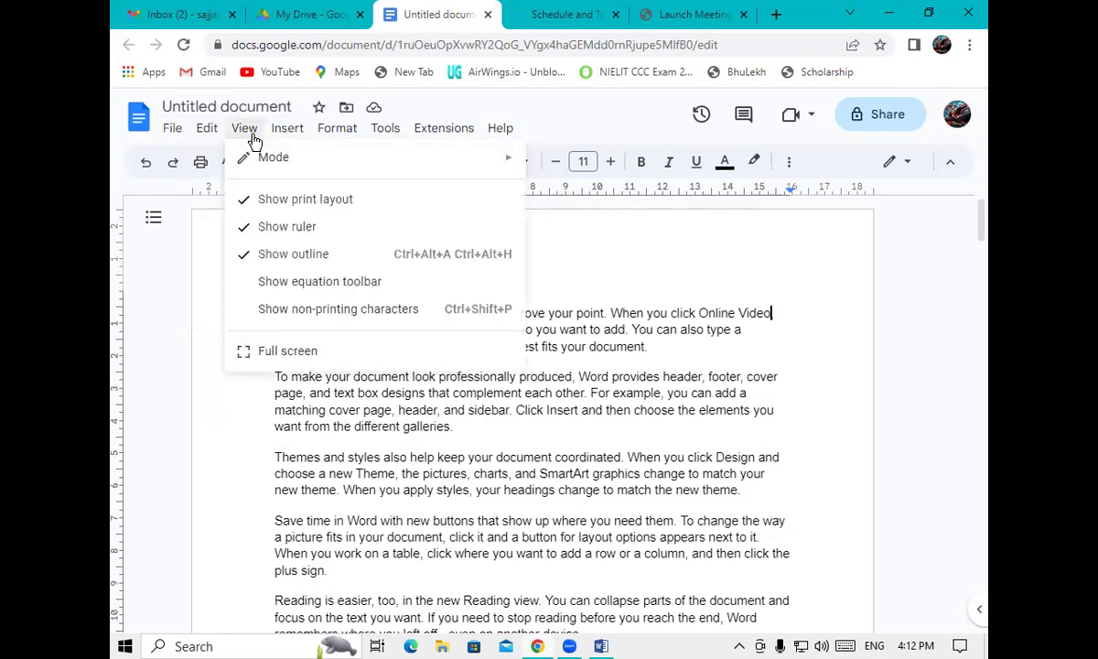
pyautogui.click(263, 226)
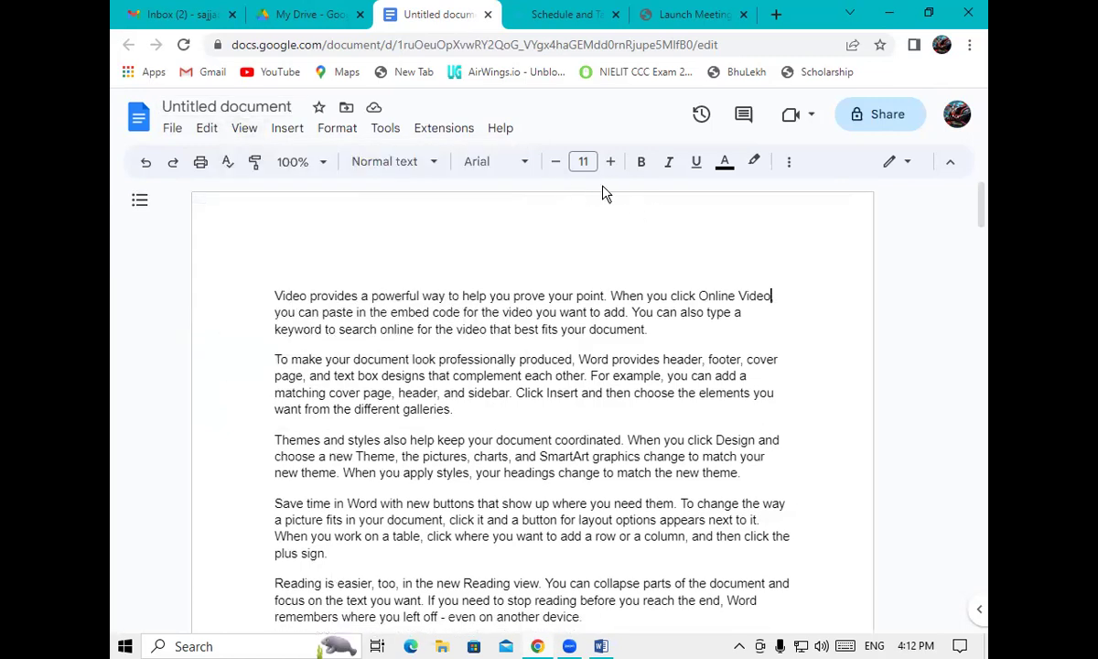
pyautogui.click(236, 136)
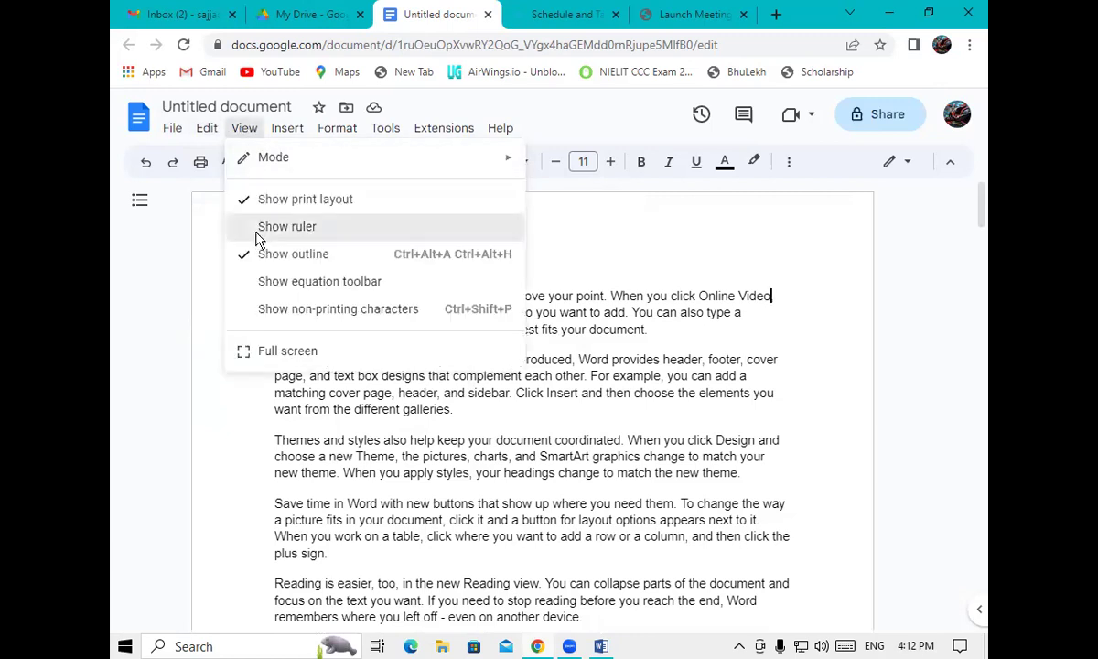
pyautogui.click(247, 227)
# Open Insert > Image > Camera, close it without a photo, and reopen the image choices
pyautogui.click(275, 137)
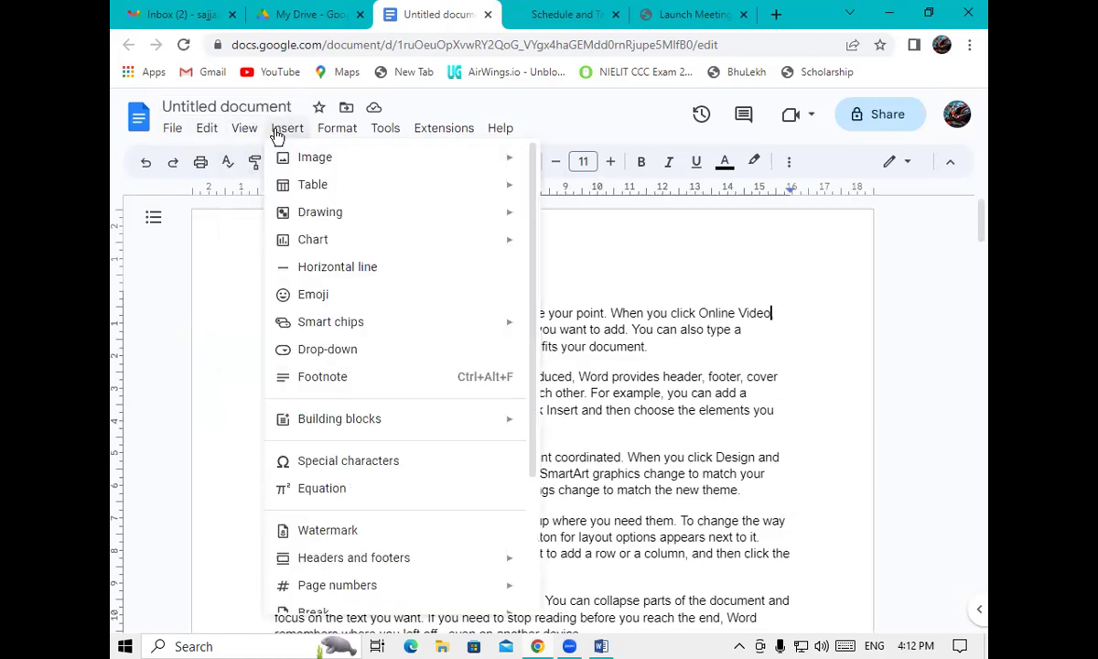
pyautogui.moveTo(294, 169)
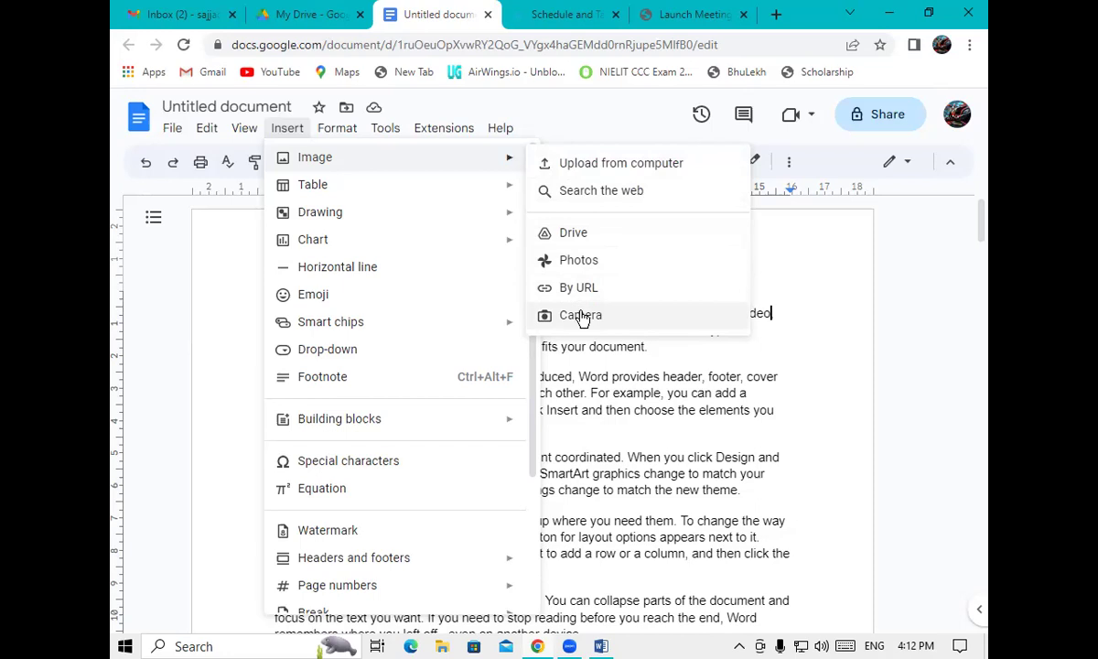
pyautogui.click(581, 316)
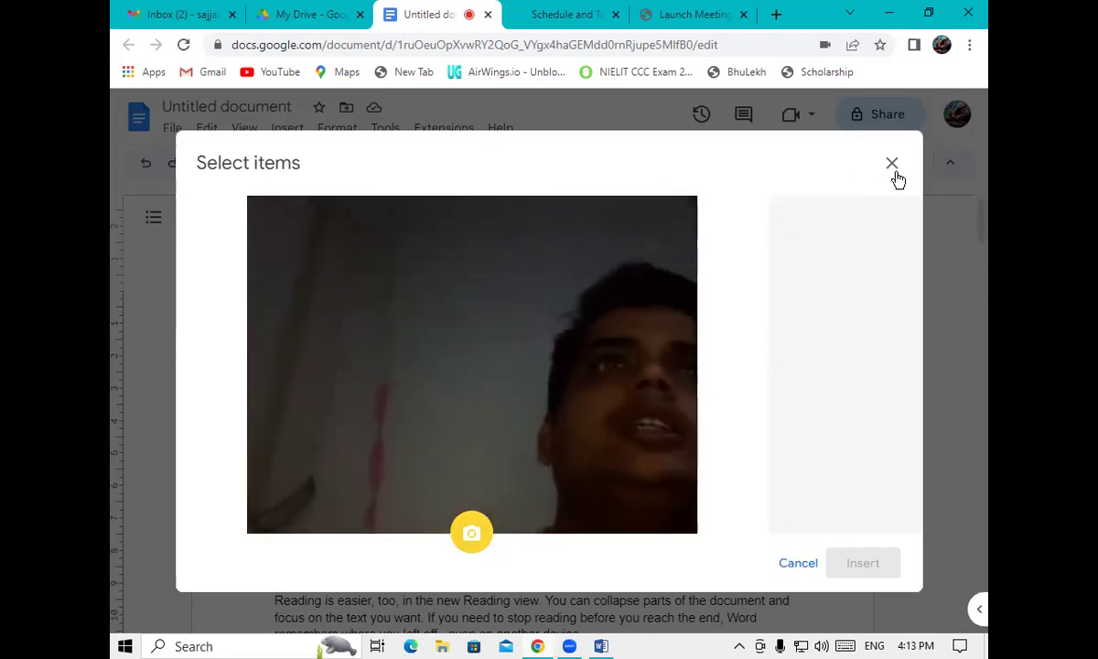
pyautogui.click(894, 172)
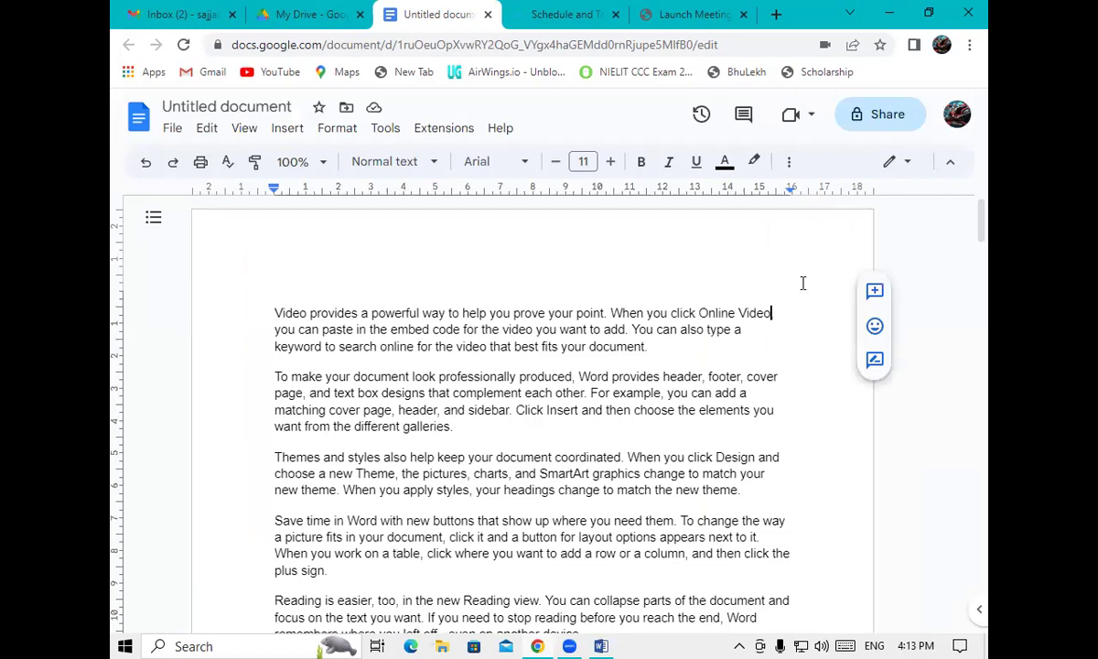
pyautogui.click(288, 134)
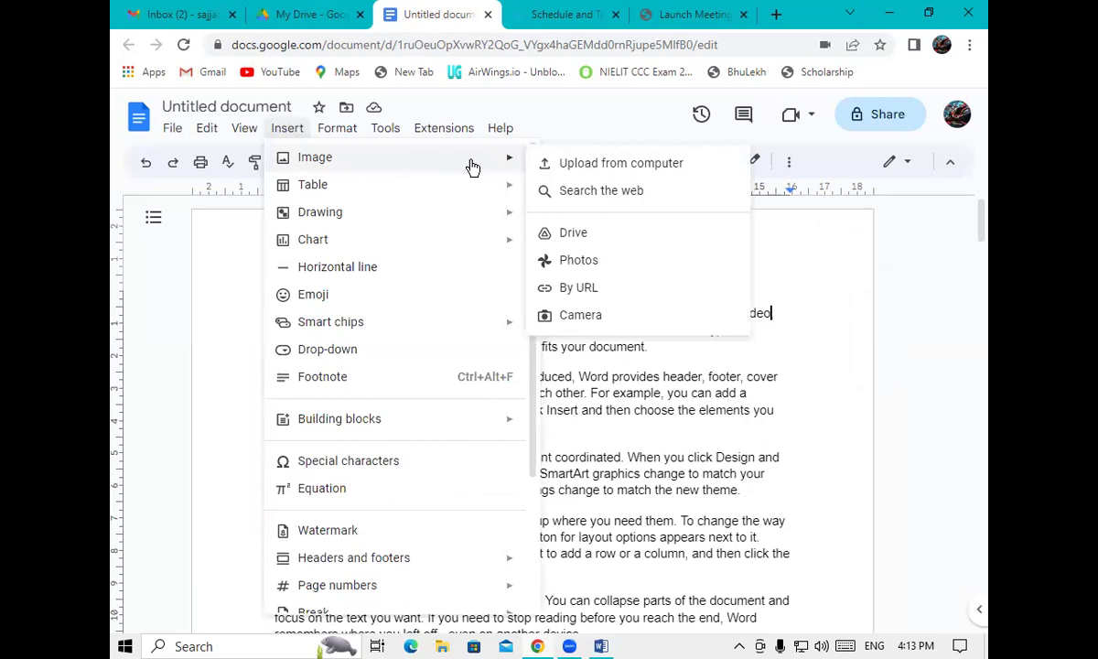
pyautogui.click(584, 163)
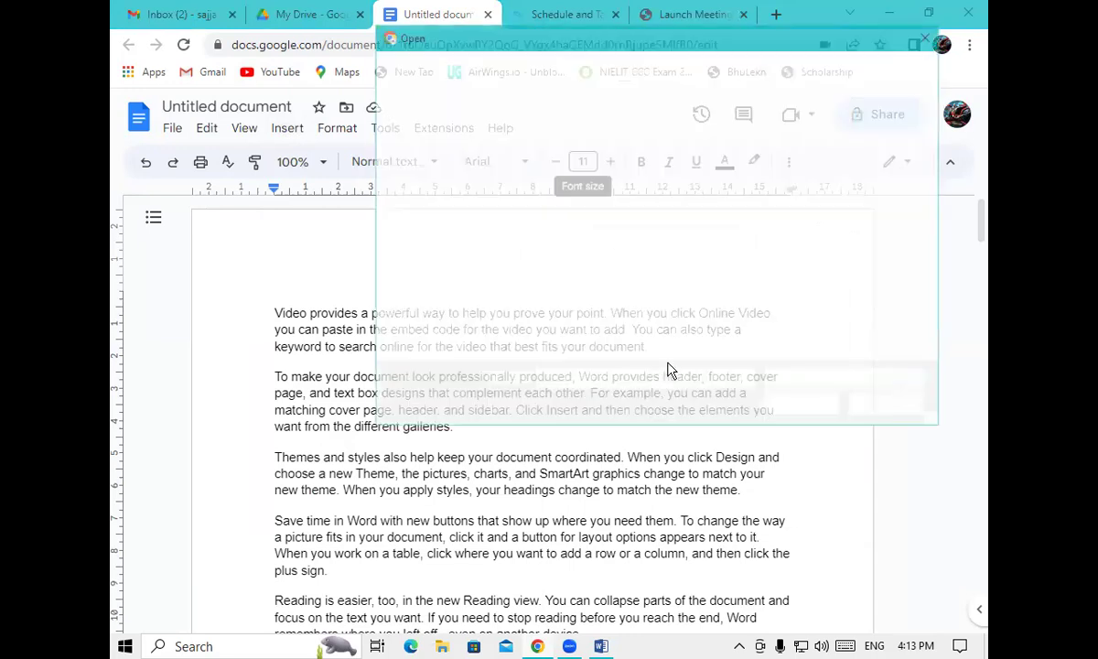
pyautogui.click(565, 175)
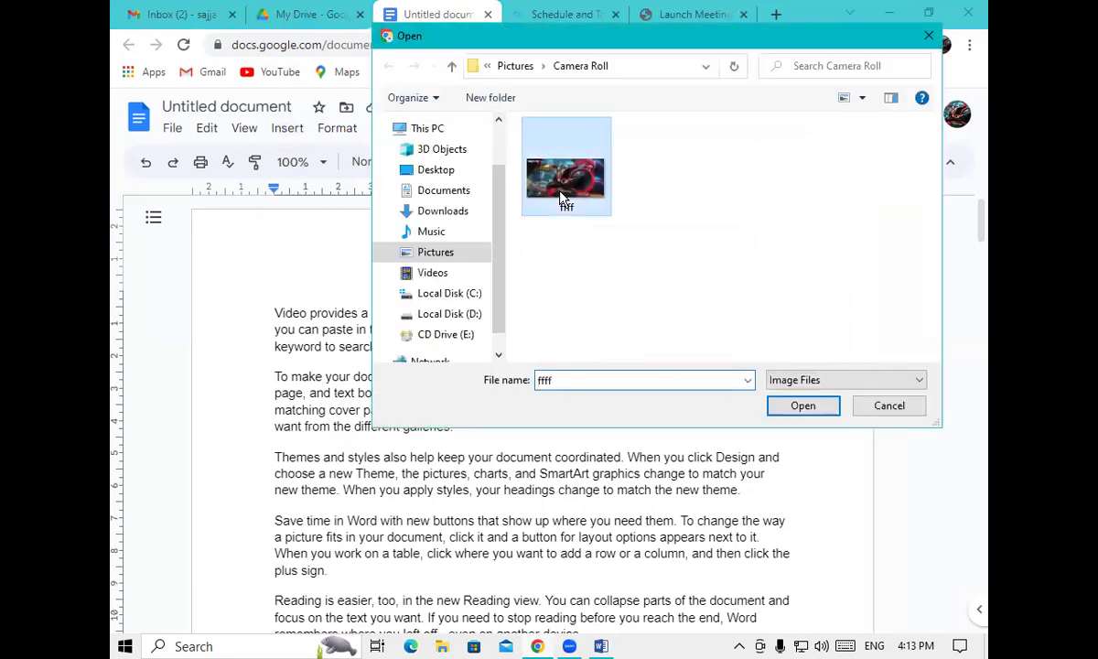
pyautogui.click(802, 406)
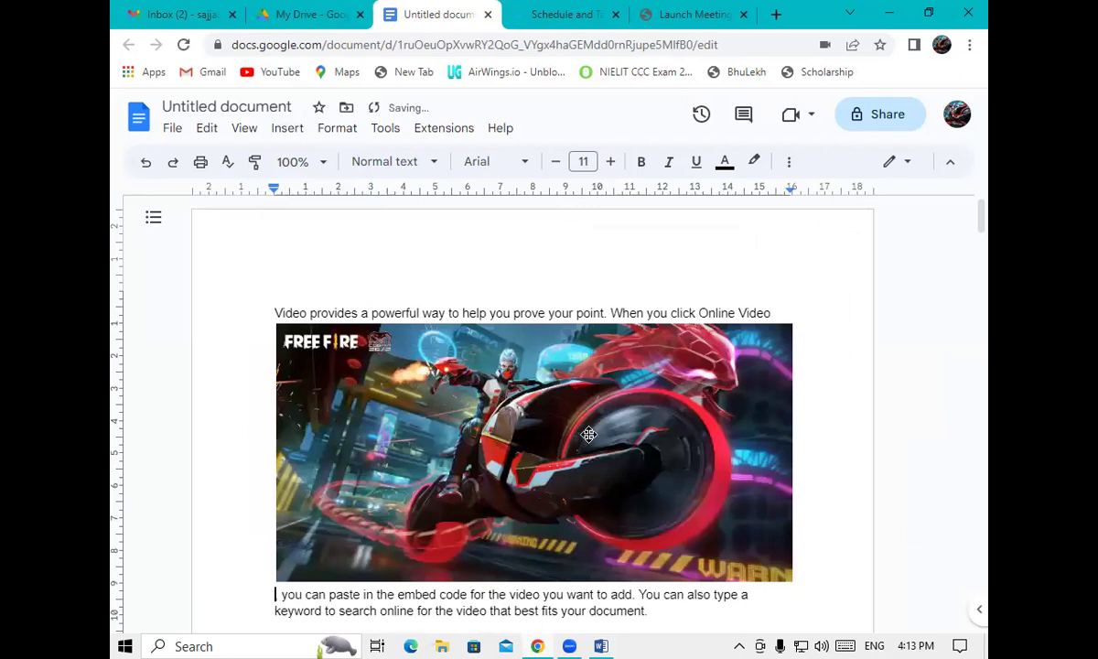
pyautogui.click(588, 434)
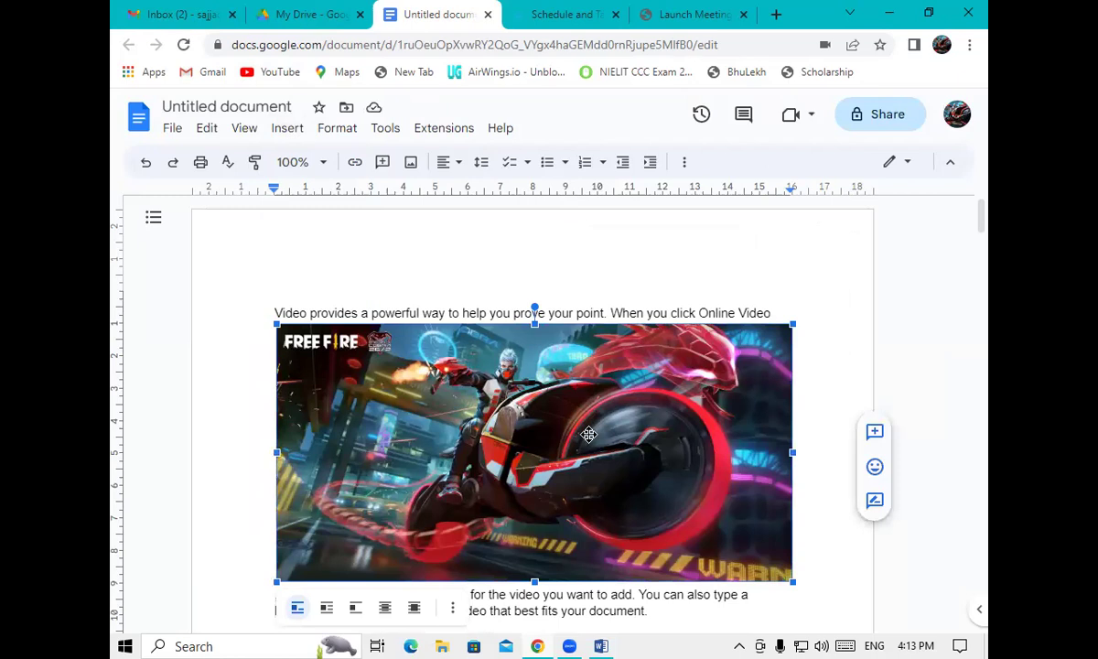
pyautogui.press('Delete')
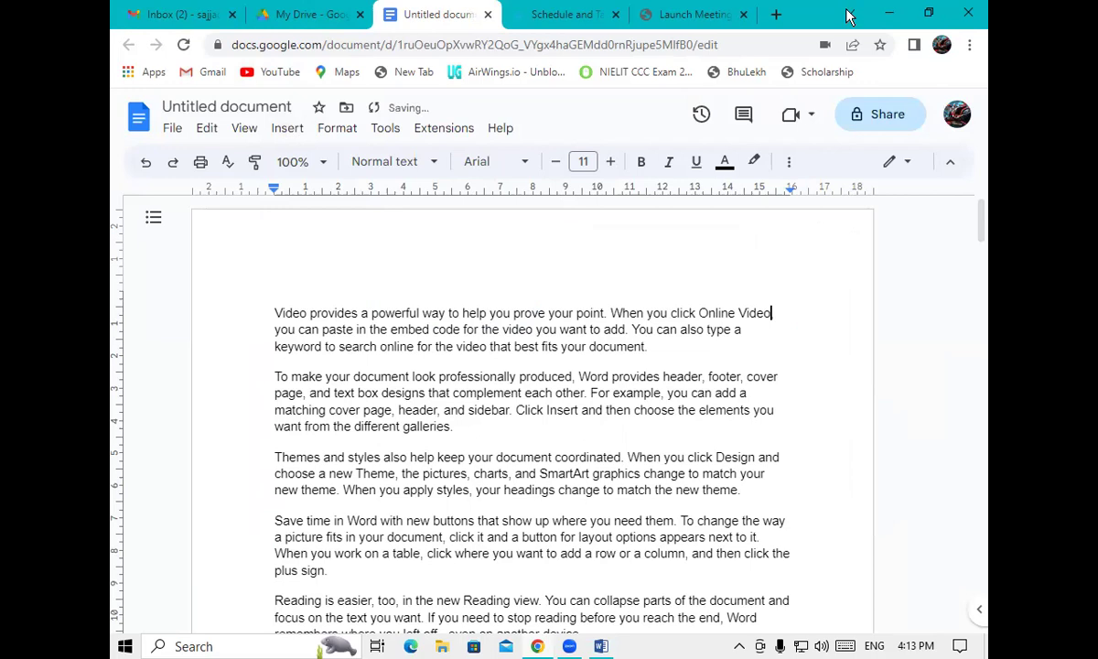
# Look through the Insert menu's Table, Drawing and Chart submenus
pyautogui.click(296, 133)
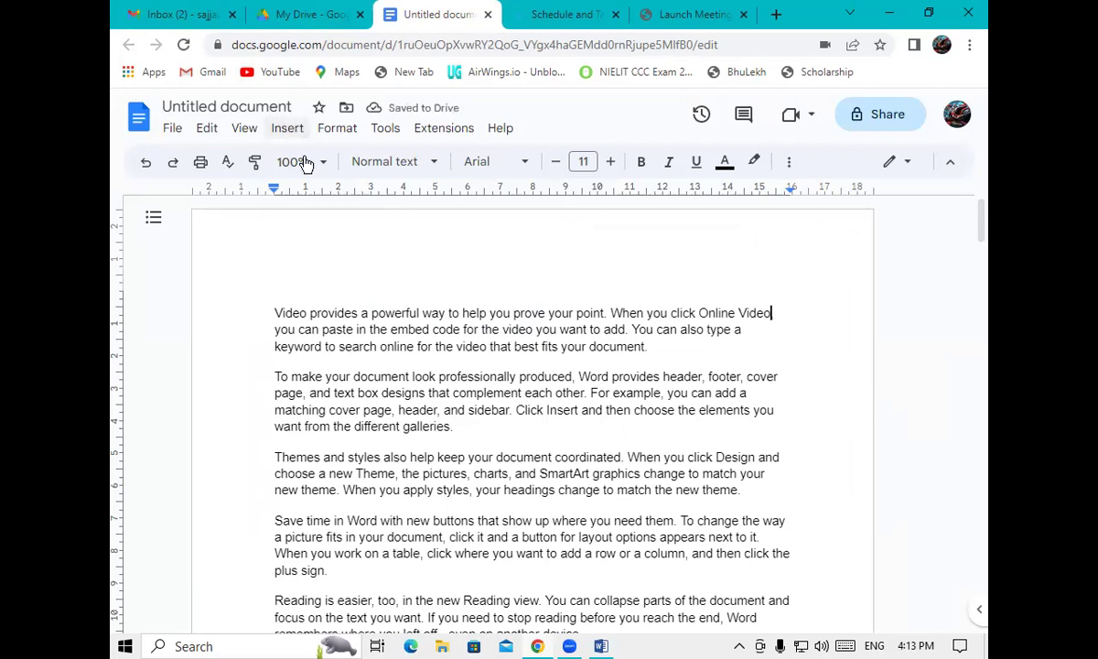
pyautogui.moveTo(314, 185)
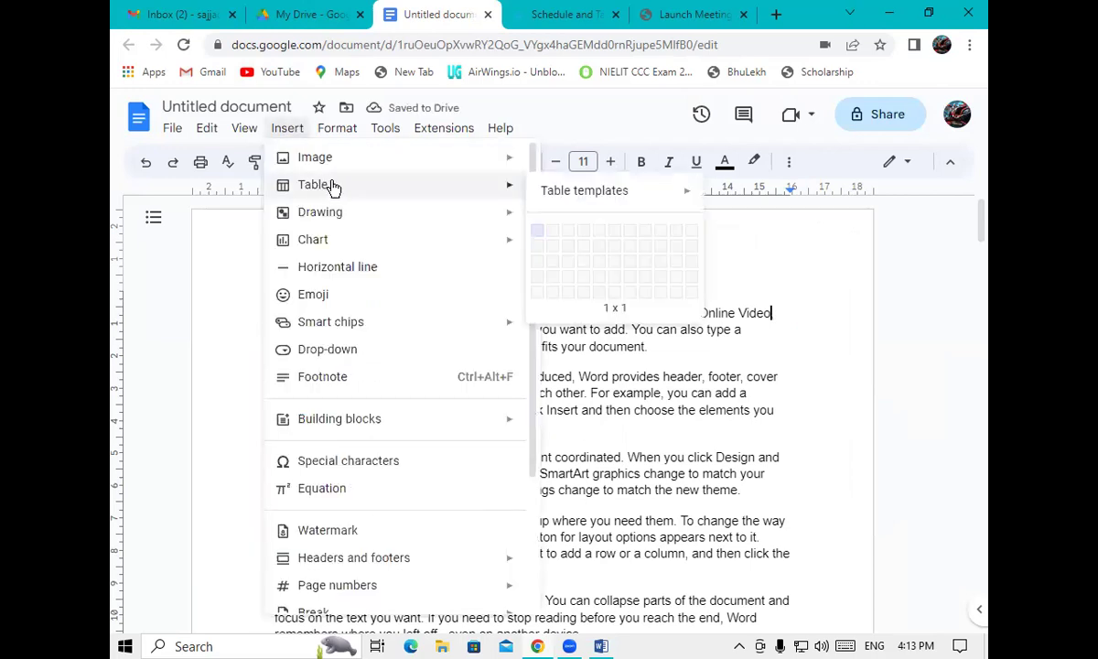
pyautogui.moveTo(506, 214)
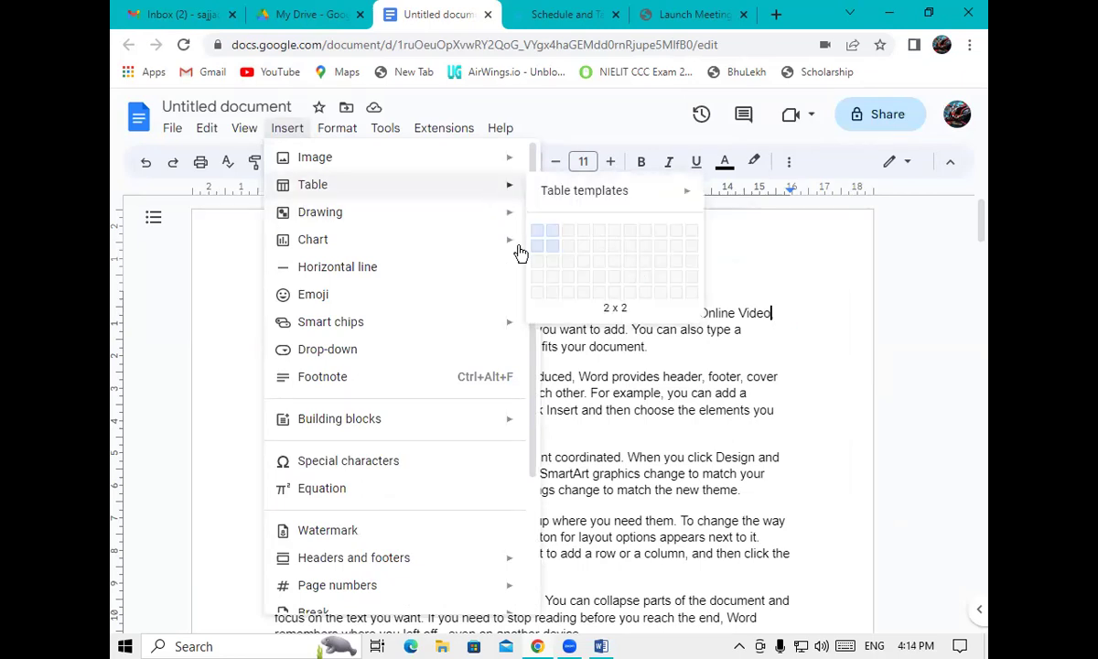
pyautogui.moveTo(422, 218)
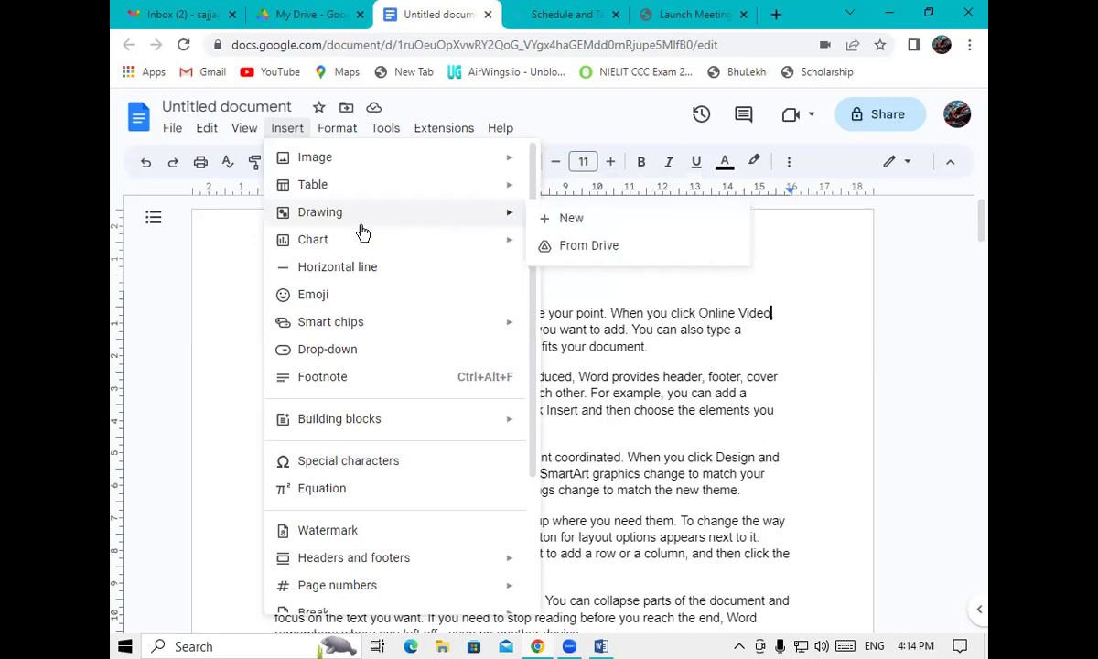
pyautogui.moveTo(512, 240)
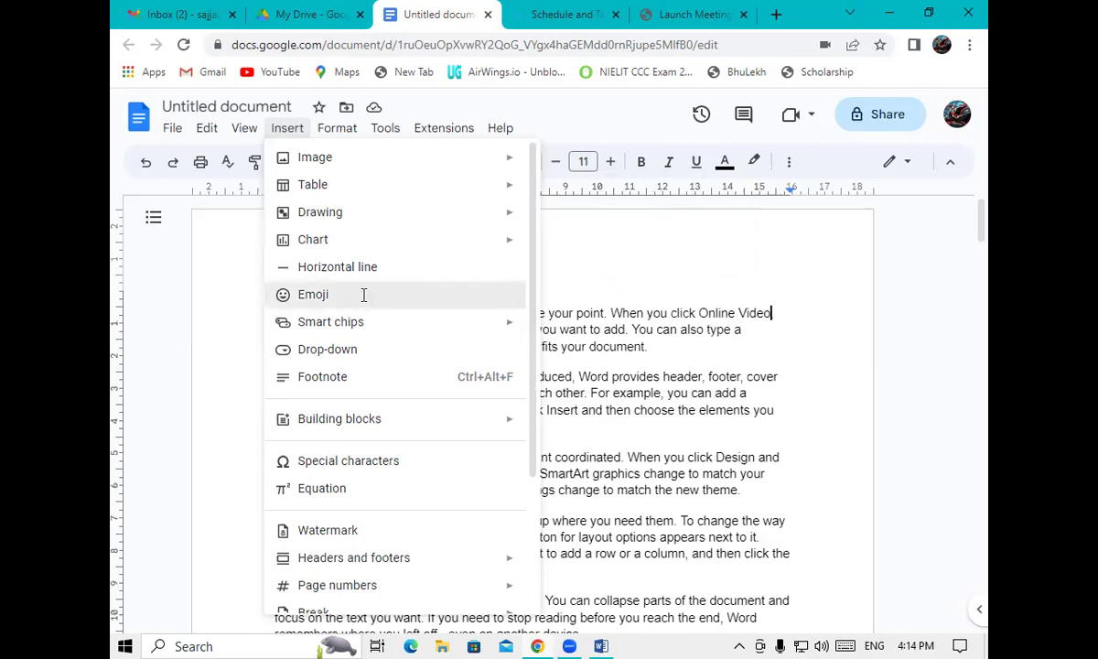
# Close the Insert menu and scroll down through the pasted paragraphs
pyautogui.press('Escape')
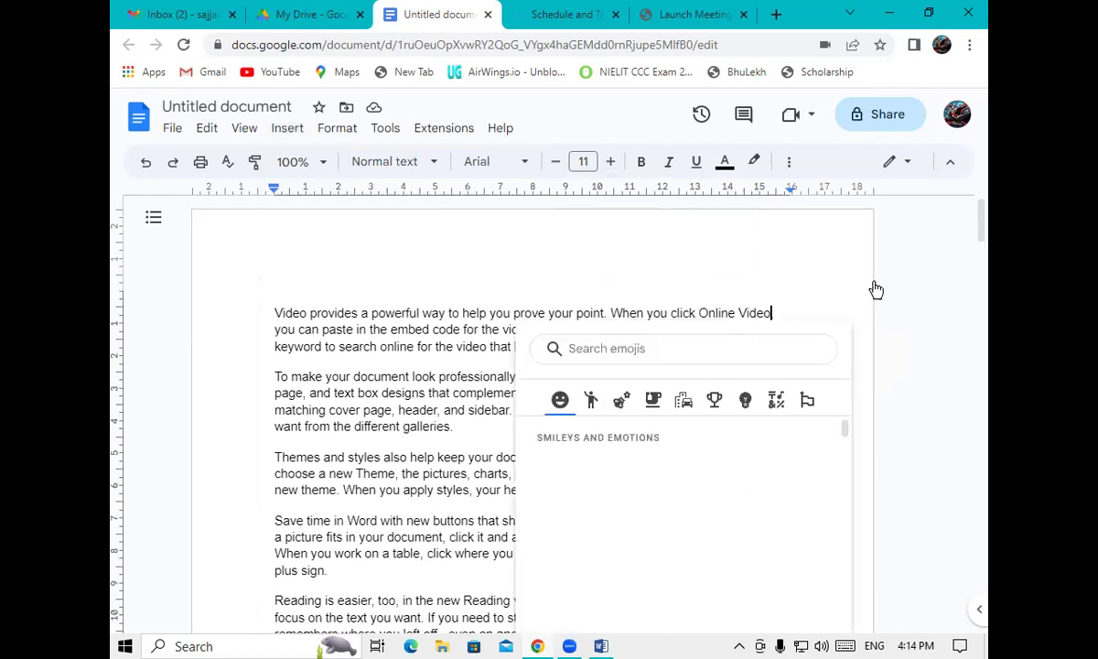
pyautogui.scroll(-2, 977, 240)
pyautogui.scroll(-1, 977, 214)
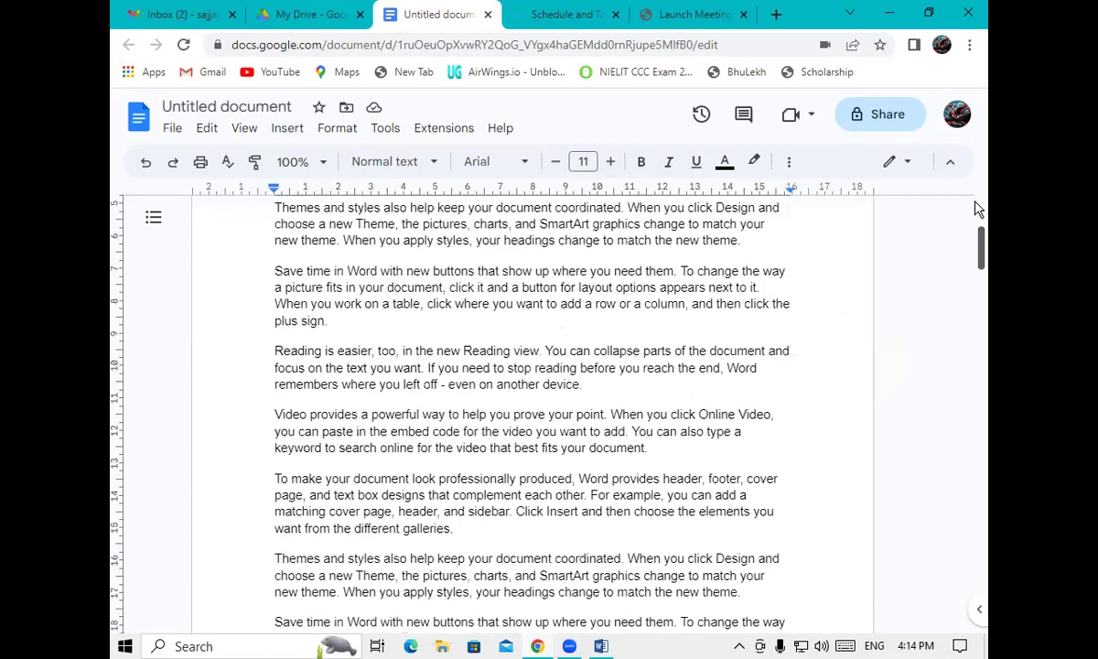
pyautogui.scroll(-2, 979, 219)
pyautogui.scroll(-1, 731, 238)
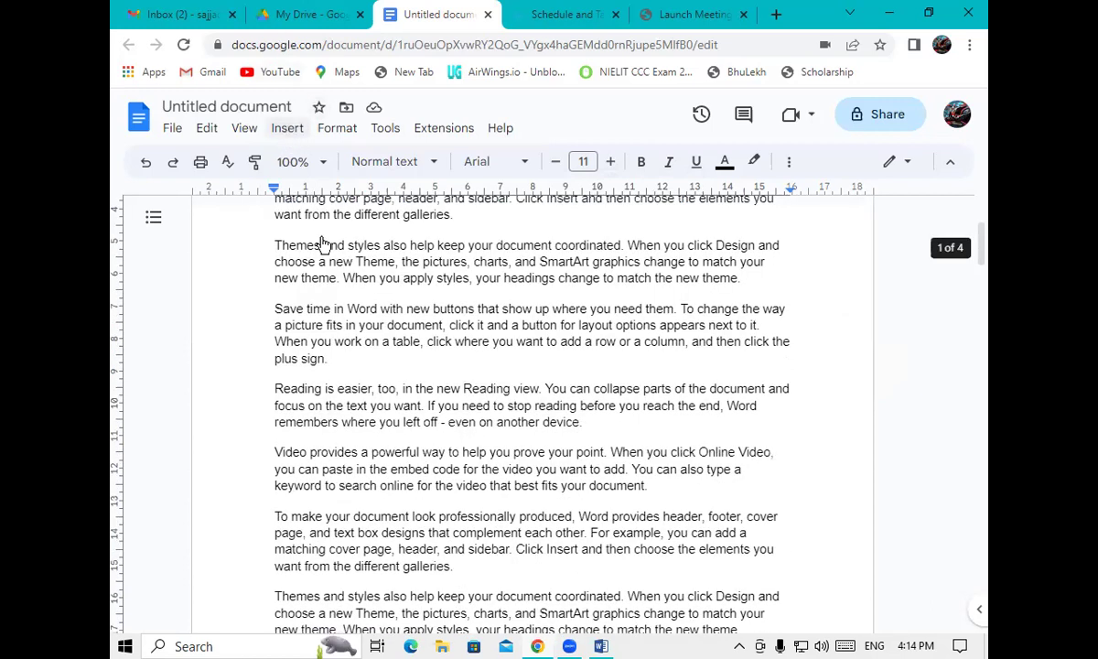
# In the emoji picker, scroll the grid and view the Food and drink and Travel and places categories
pyautogui.hotkey('alt', 'i')
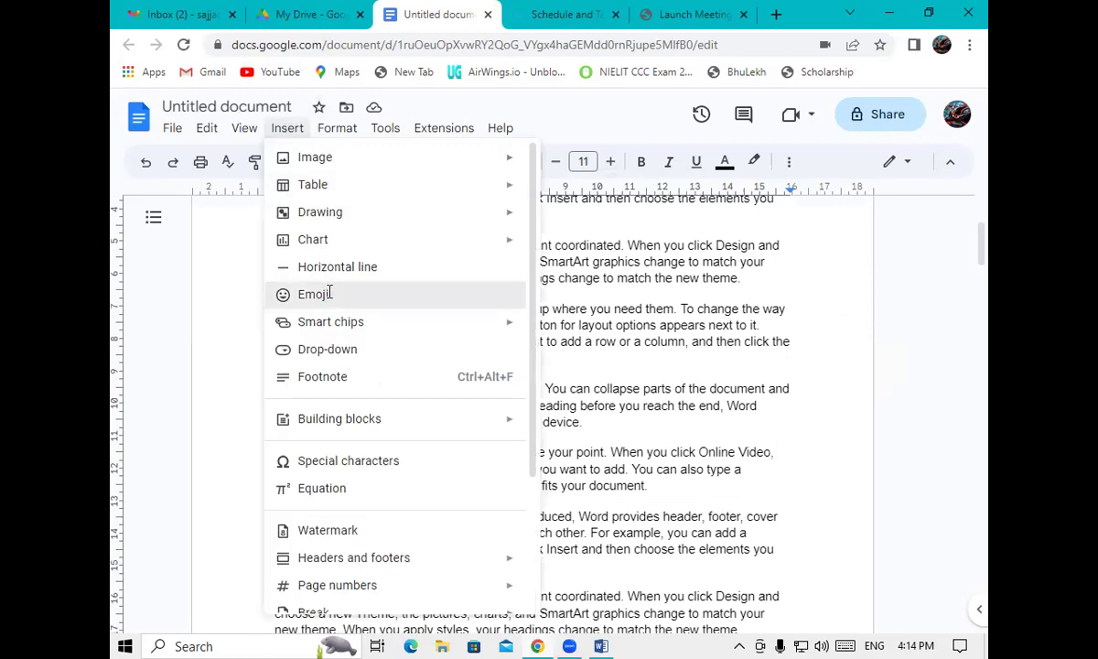
pyautogui.press('Escape')
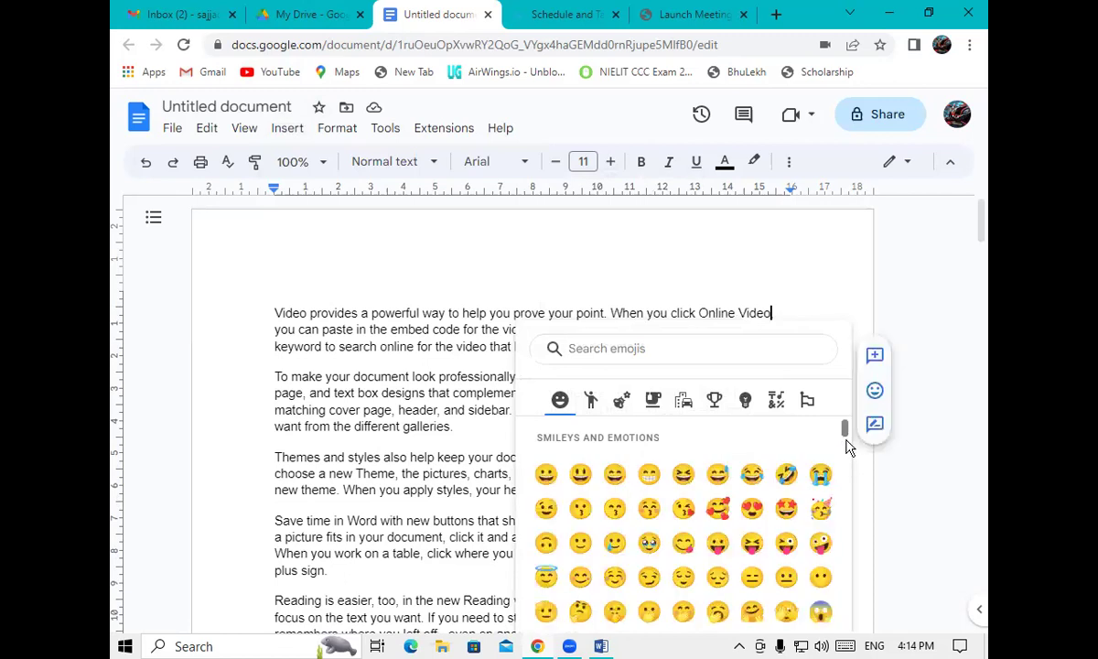
pyautogui.scroll(-4, 847, 448)
pyautogui.scroll(-3, 845, 455)
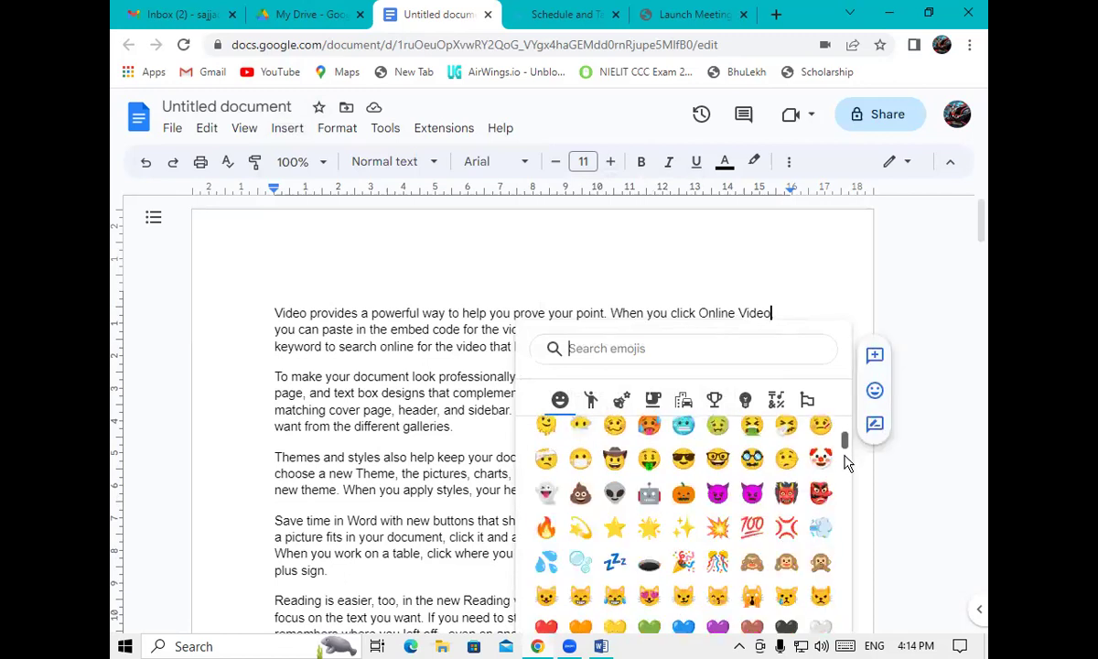
pyautogui.scroll(-3, 843, 471)
pyautogui.scroll(-3, 844, 472)
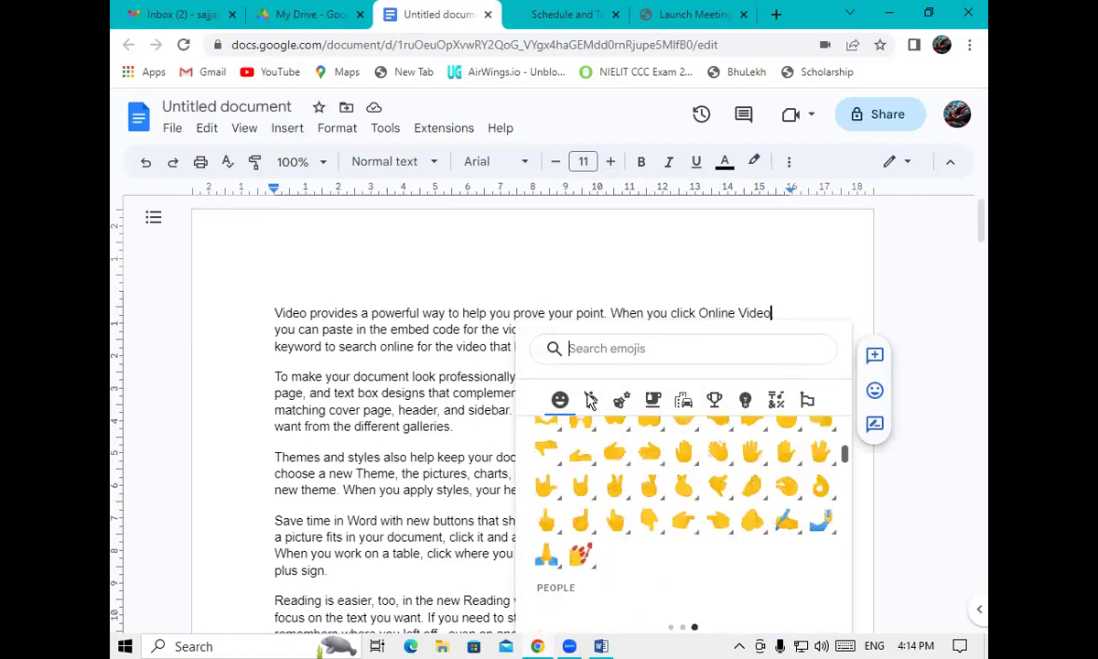
pyautogui.click(618, 403)
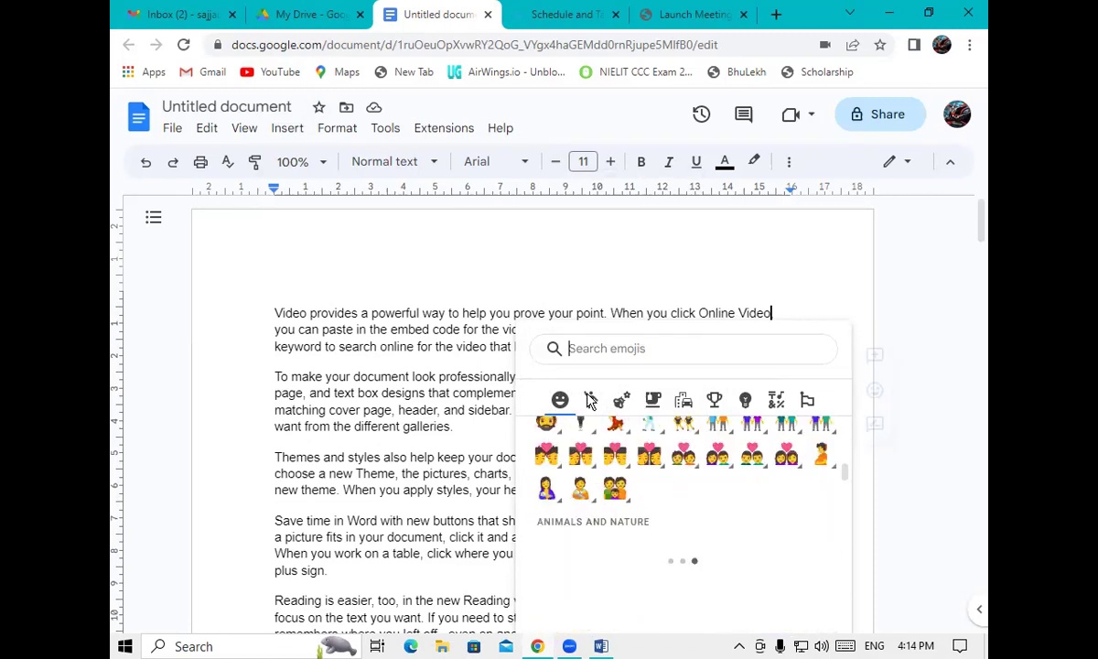
pyautogui.click(652, 403)
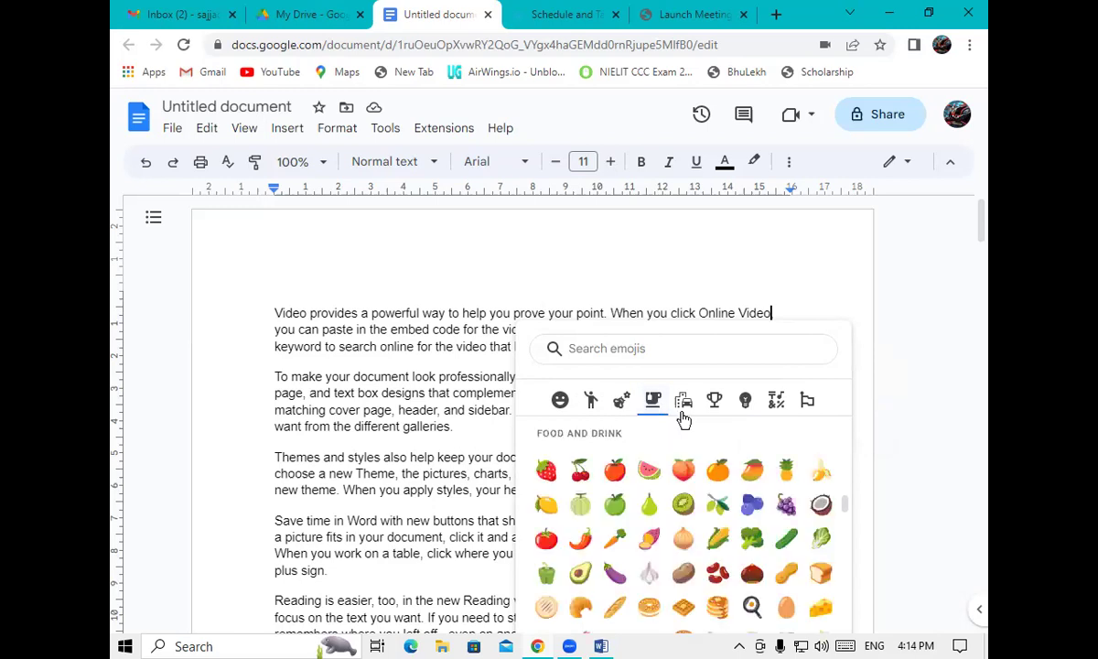
pyautogui.click(687, 413)
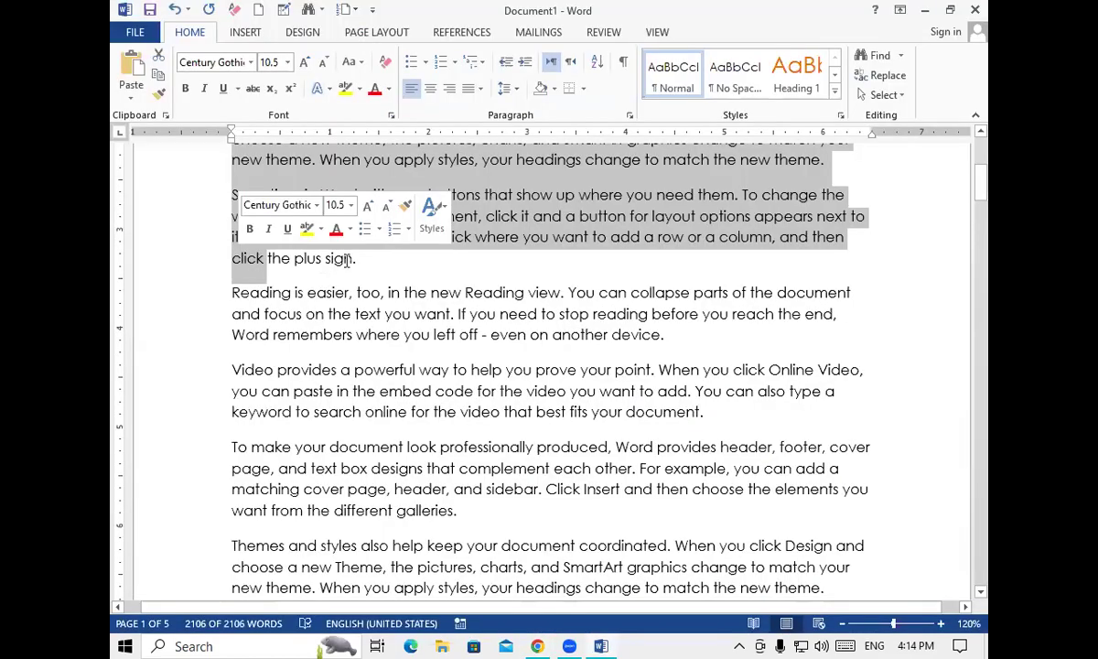
pyautogui.click(361, 259)
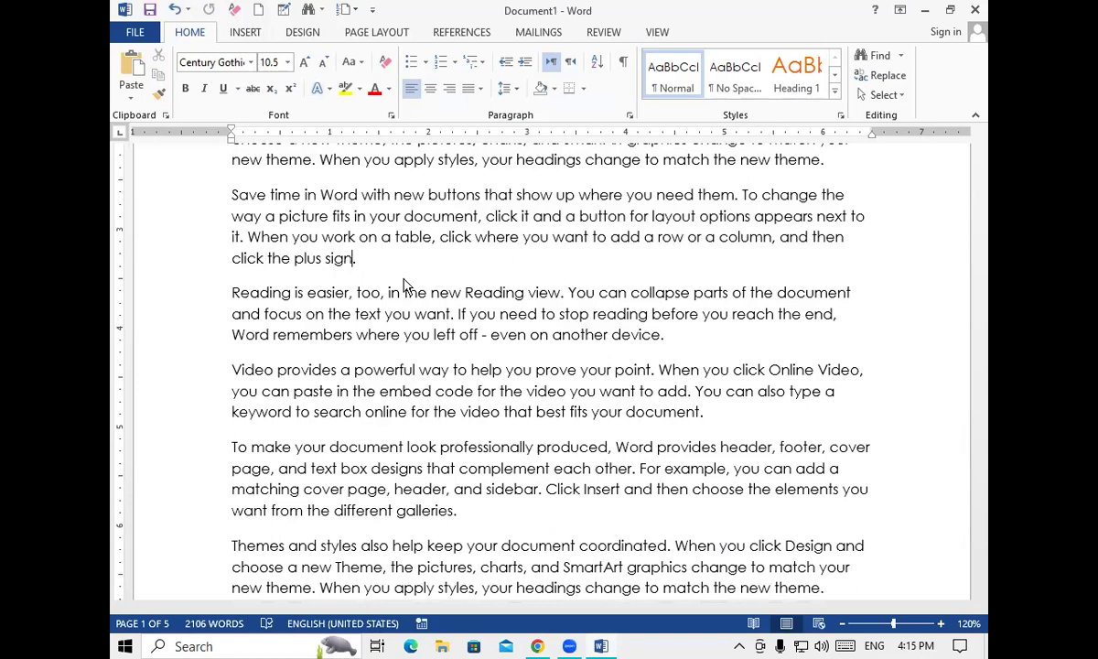
pyautogui.press('super+period')
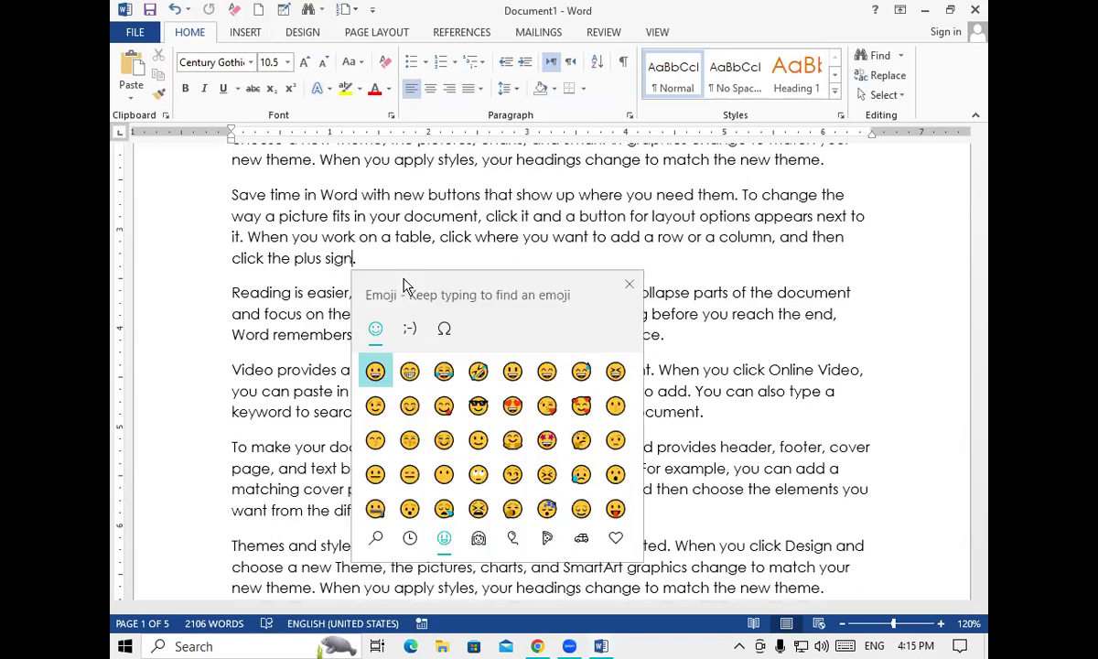
pyautogui.press('super')
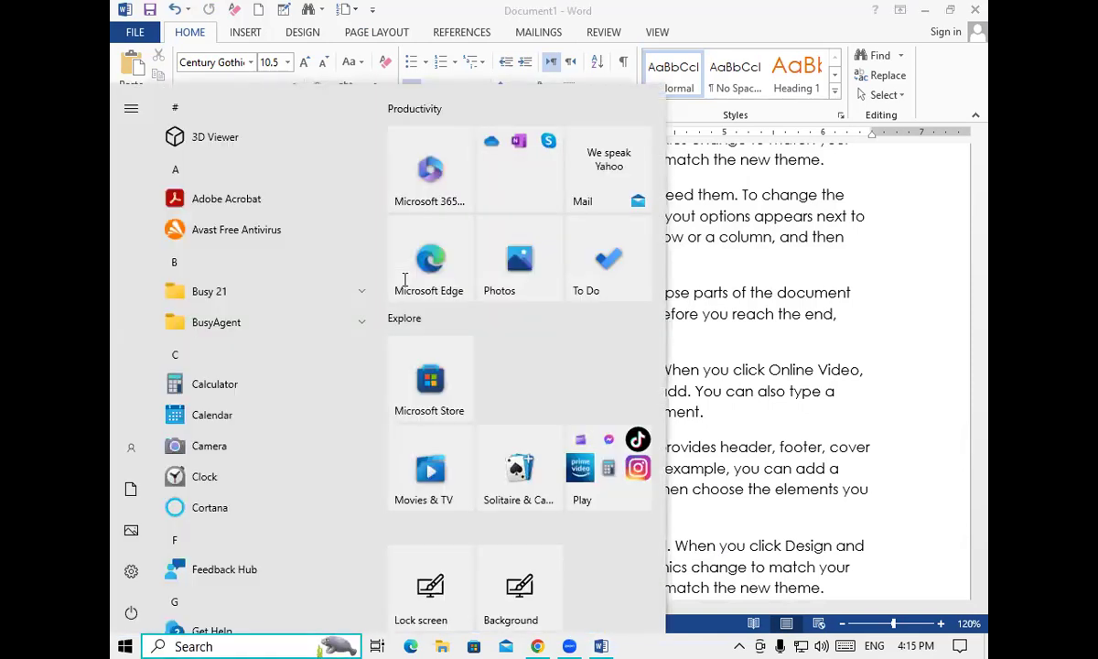
pyautogui.press('Escape')
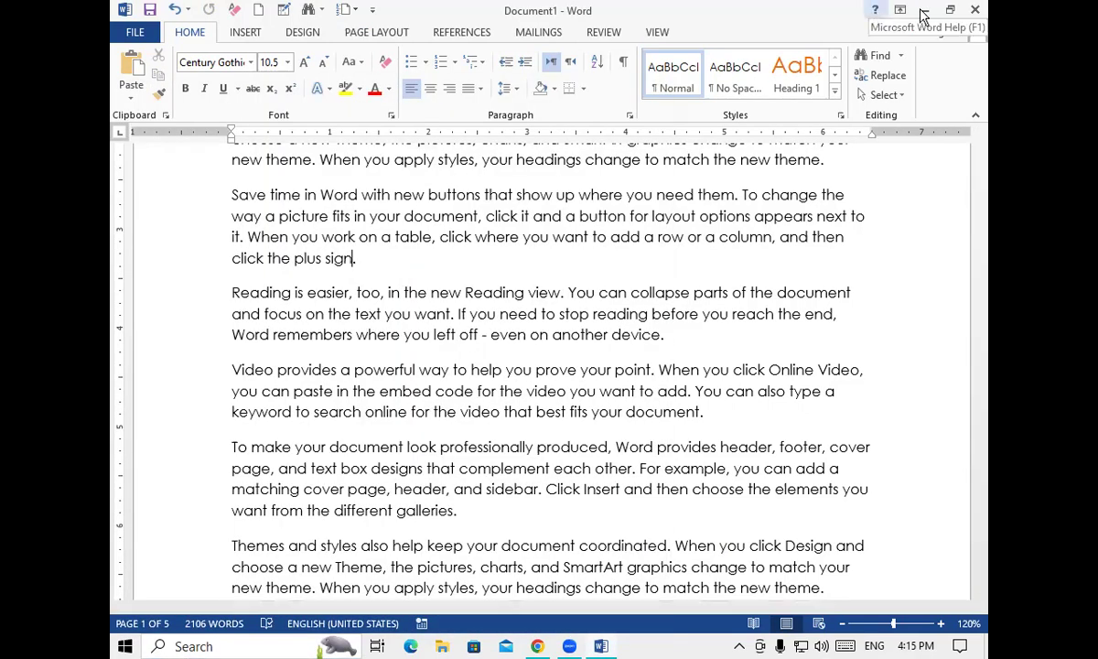
pyautogui.hotkey('alt', 'Tab')
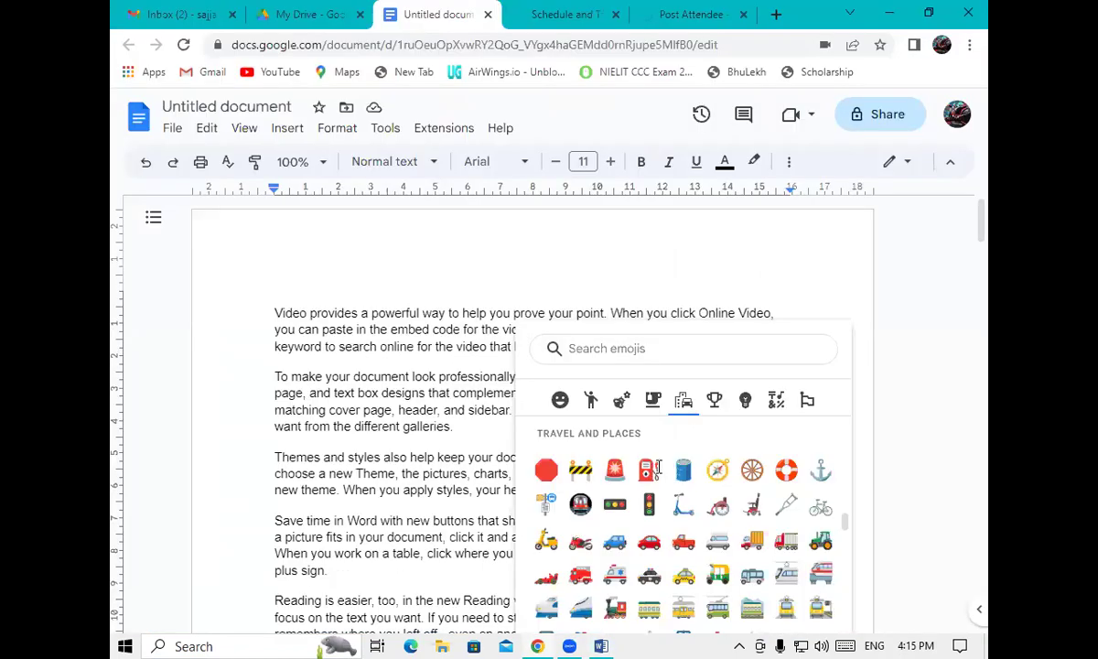
# Close the emoji picker, open and dismiss the Insert menu, then switch to Word
pyautogui.click(287, 132)
pyautogui.click(288, 135)
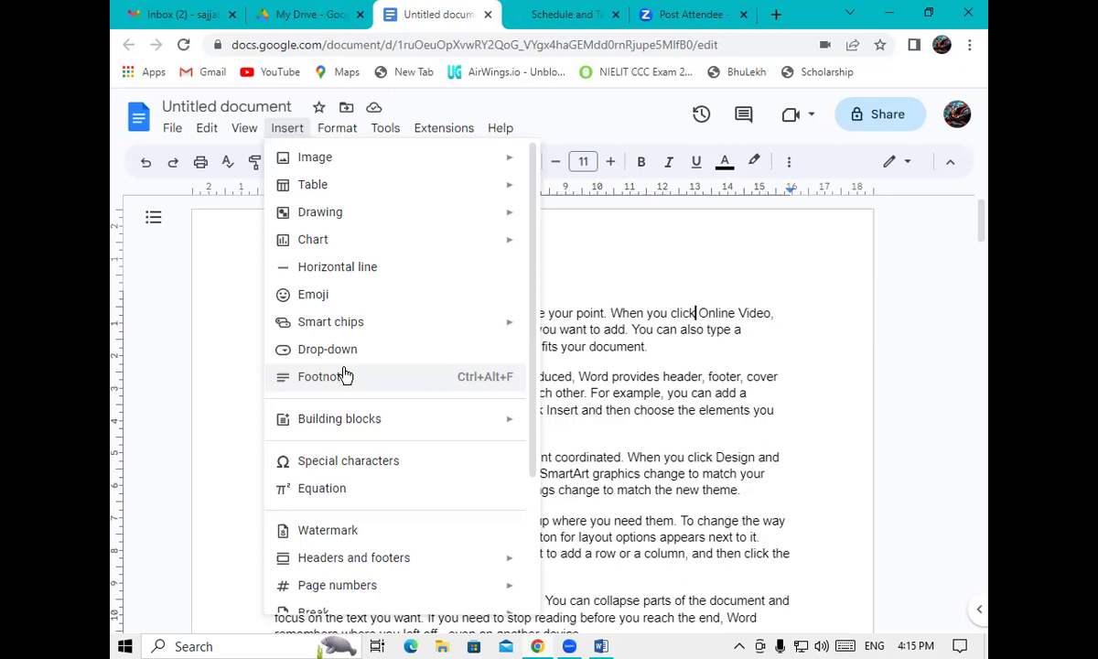
pyautogui.click(700, 316)
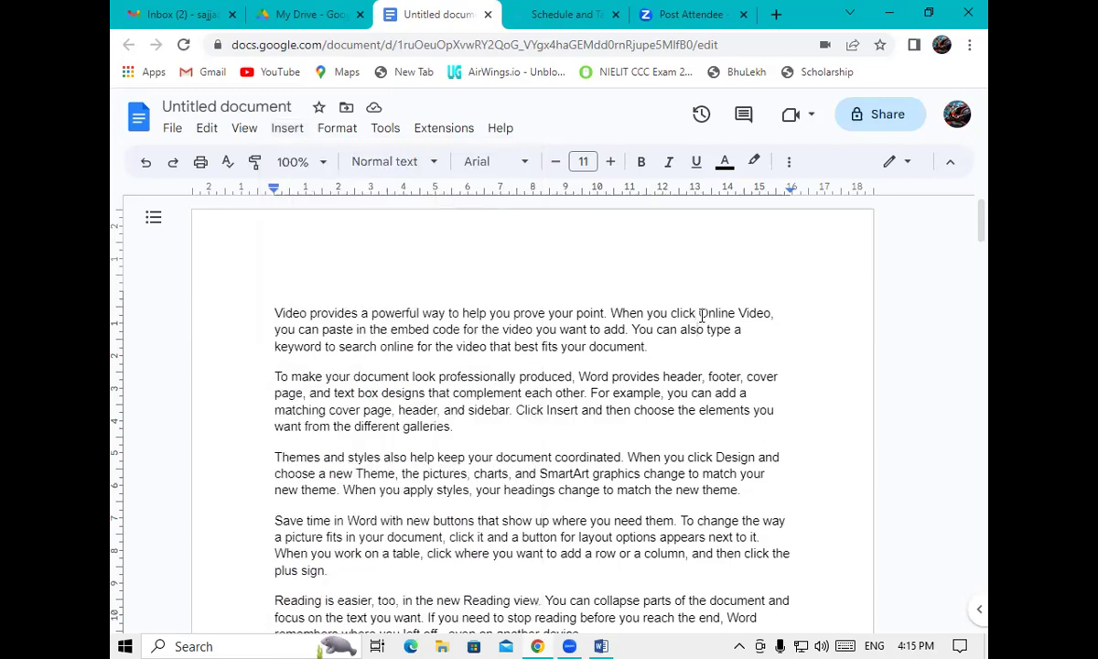
pyautogui.click(604, 646)
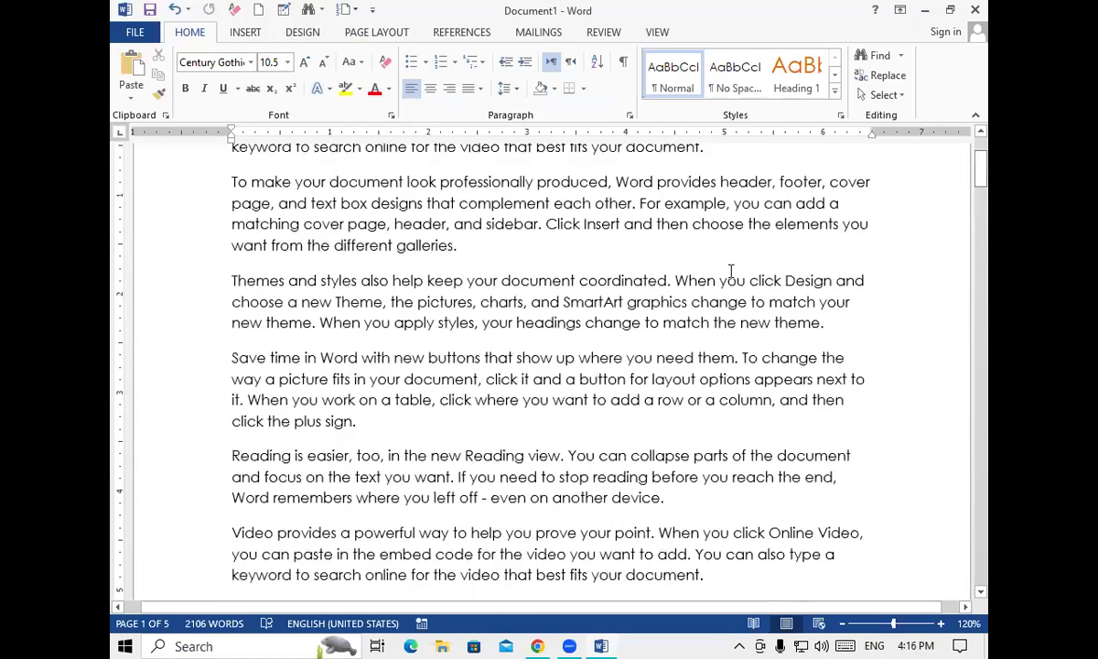
# Type OS after 'When you' and attach a footnote reading OPERATING SYSTEM via References
pyautogui.scroll(3, 686, 257)
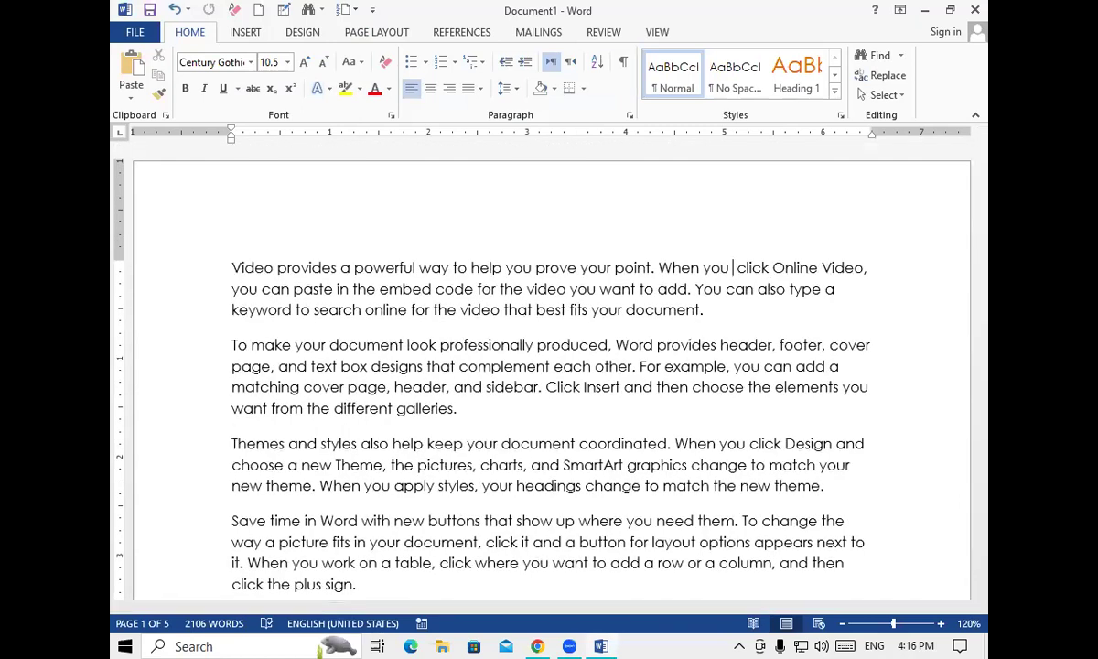
pyautogui.write('OS')
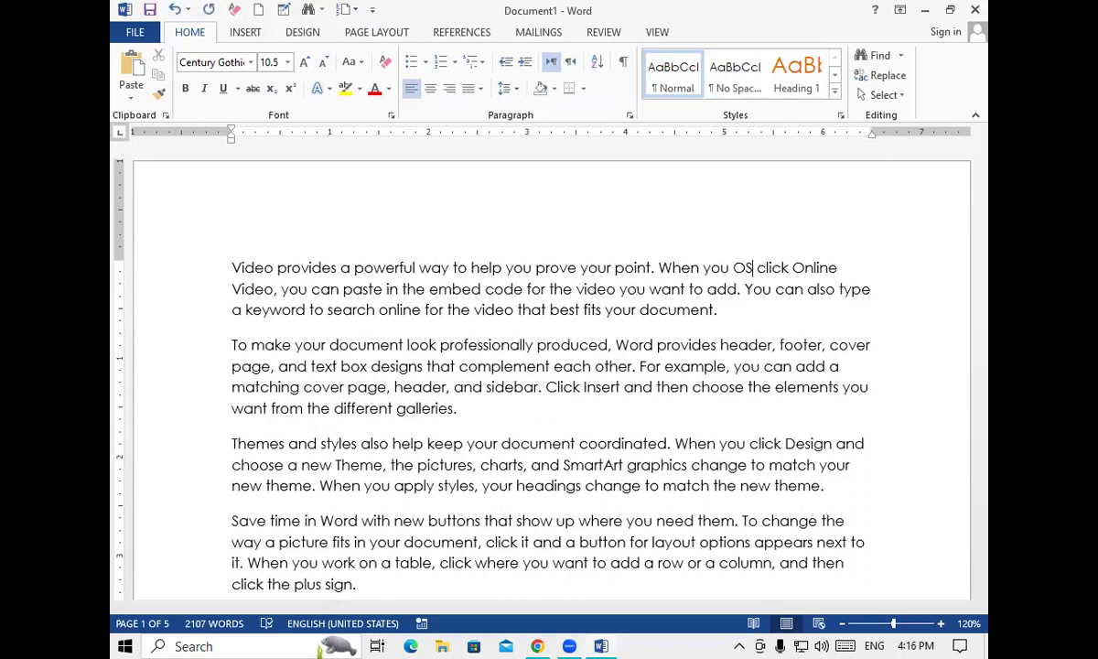
pyautogui.doubleClick(744, 269)
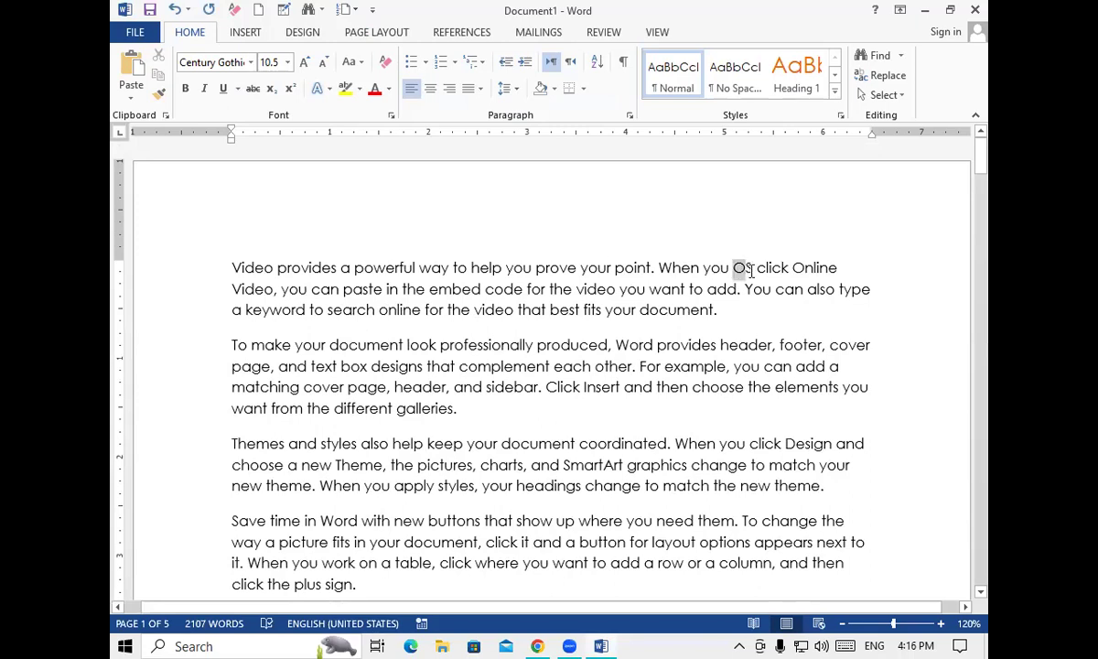
pyautogui.click(442, 32)
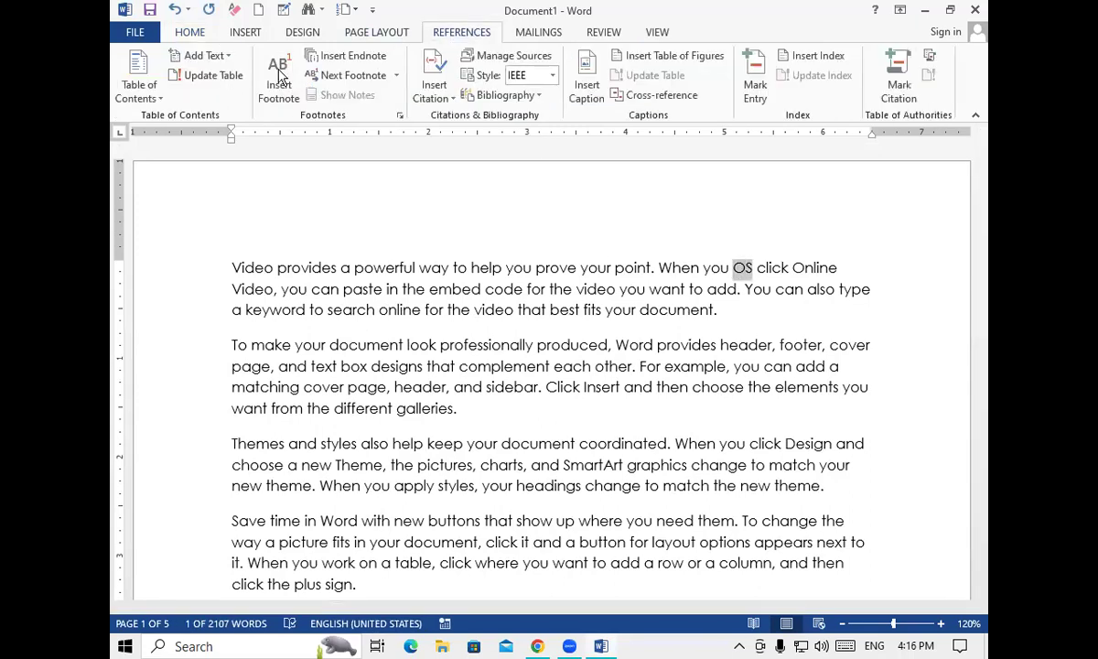
pyautogui.click(280, 77)
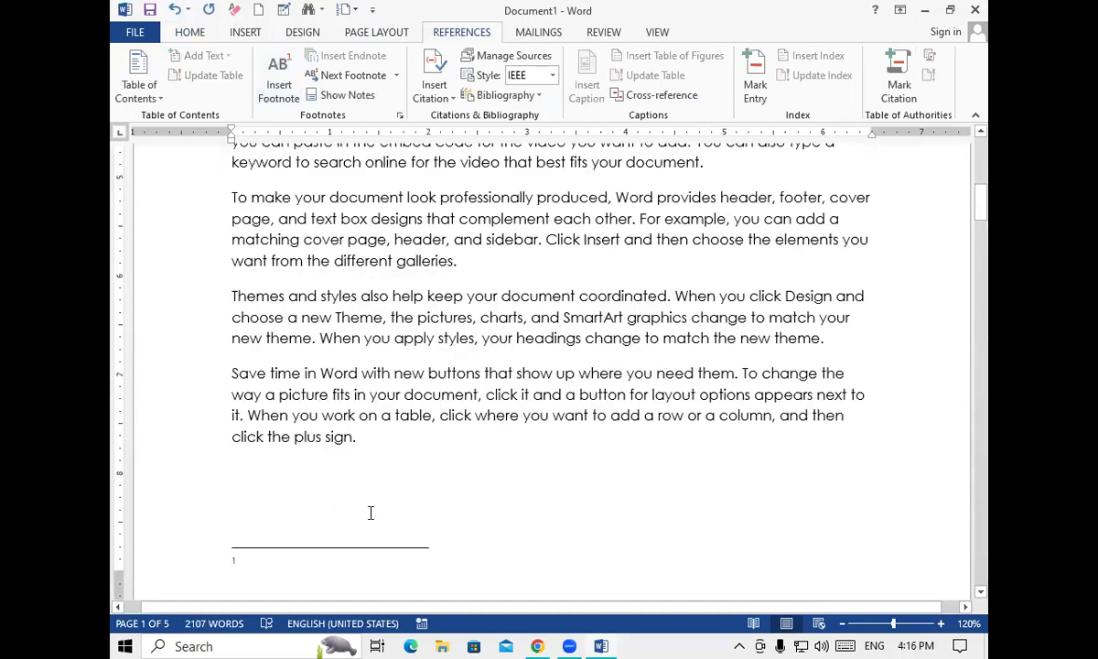
pyautogui.write('OPERATING SYT')
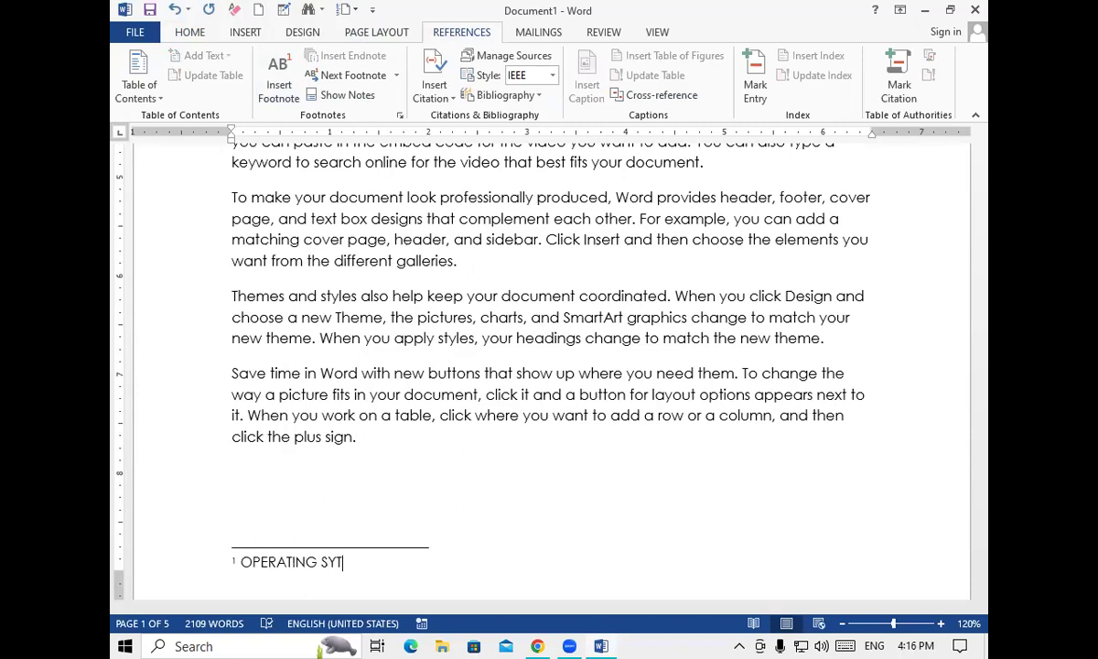
pyautogui.press('BackSpace')
pyautogui.press('BackSpace')
pyautogui.write('YSTEM')
pyautogui.scroll(3, 975, 135)
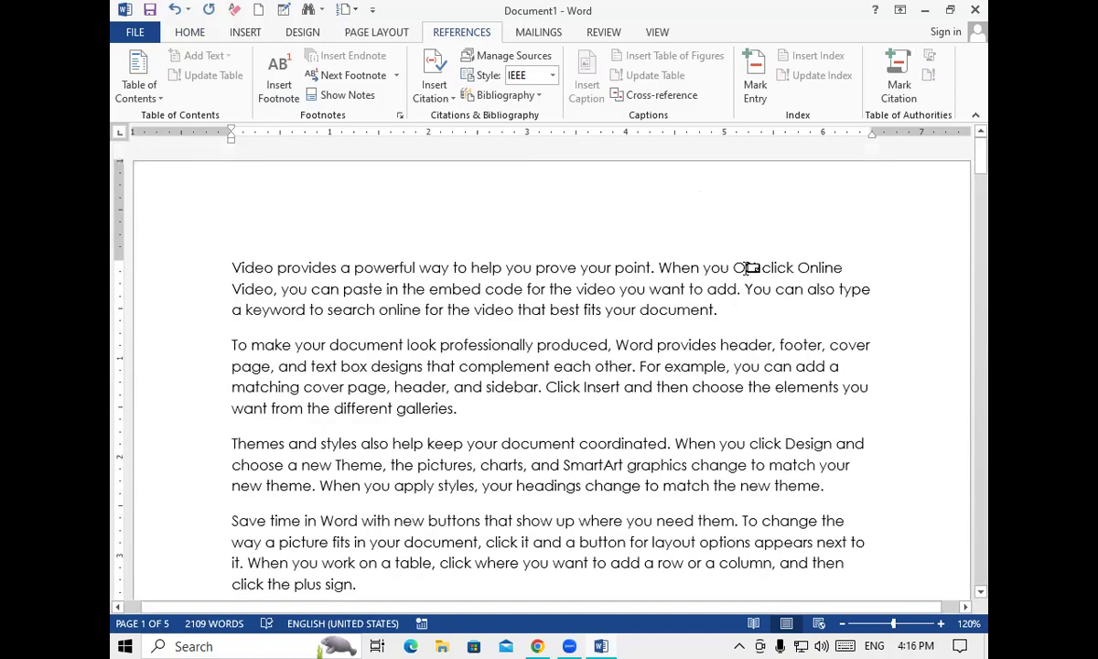
pyautogui.moveTo(745, 267)
pyautogui.moveTo(985, 160); pyautogui.dragTo(986, 512)
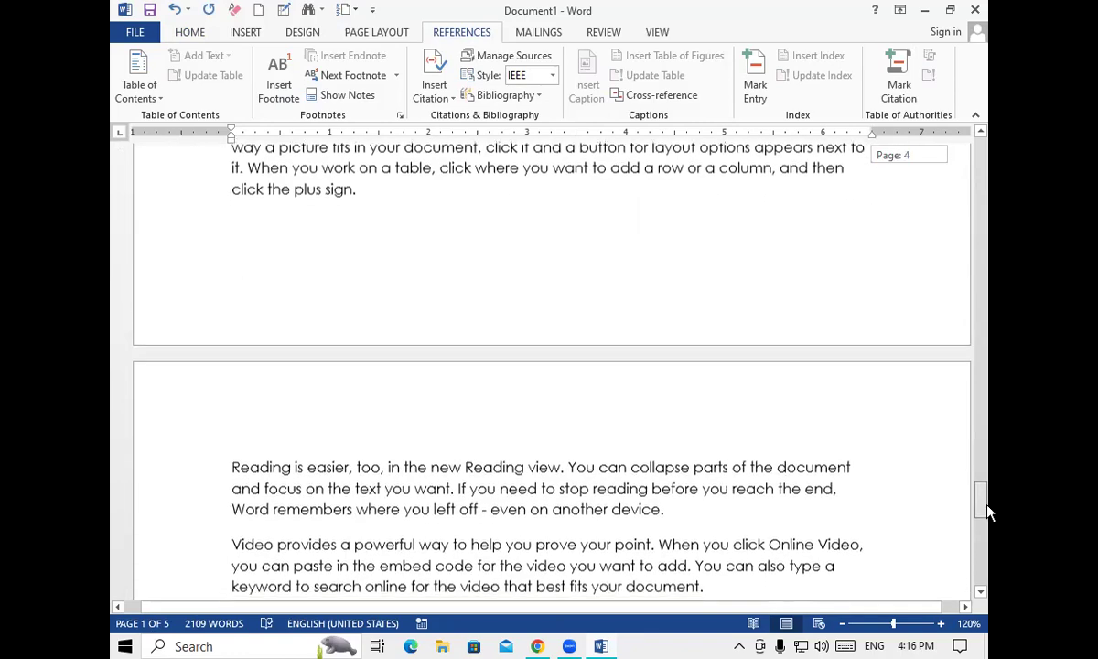
pyautogui.moveTo(985, 513); pyautogui.dragTo(980, 132)
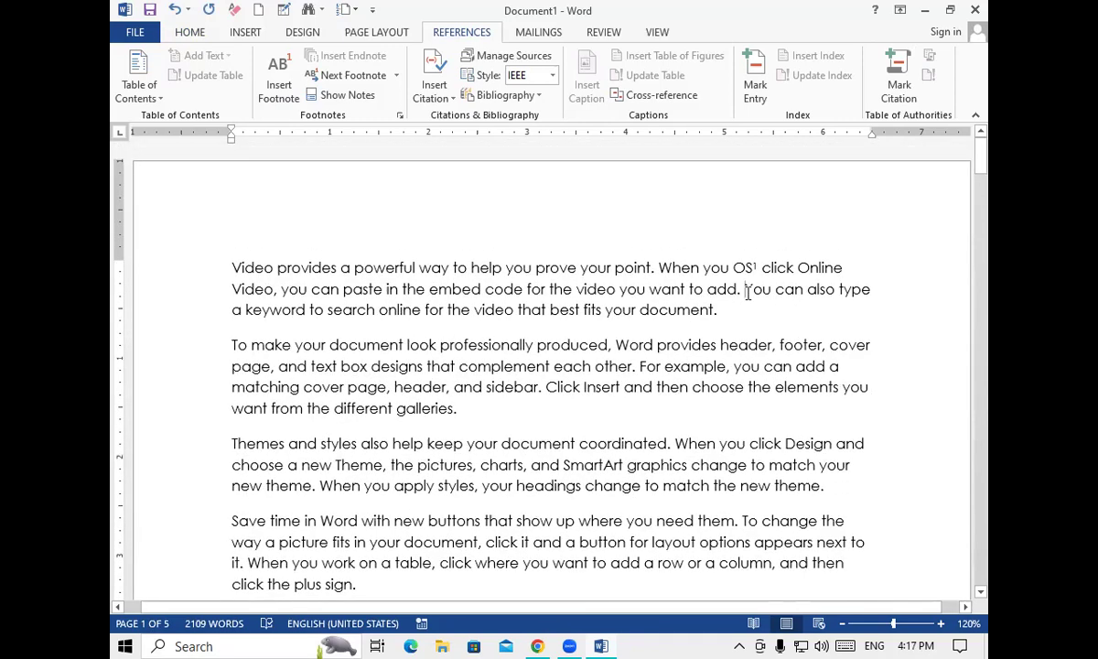
# Insert CU before 'You can also type' with an endnote reading CONTROL UNIT
pyautogui.click(745, 289)
pyautogui.write('CU')
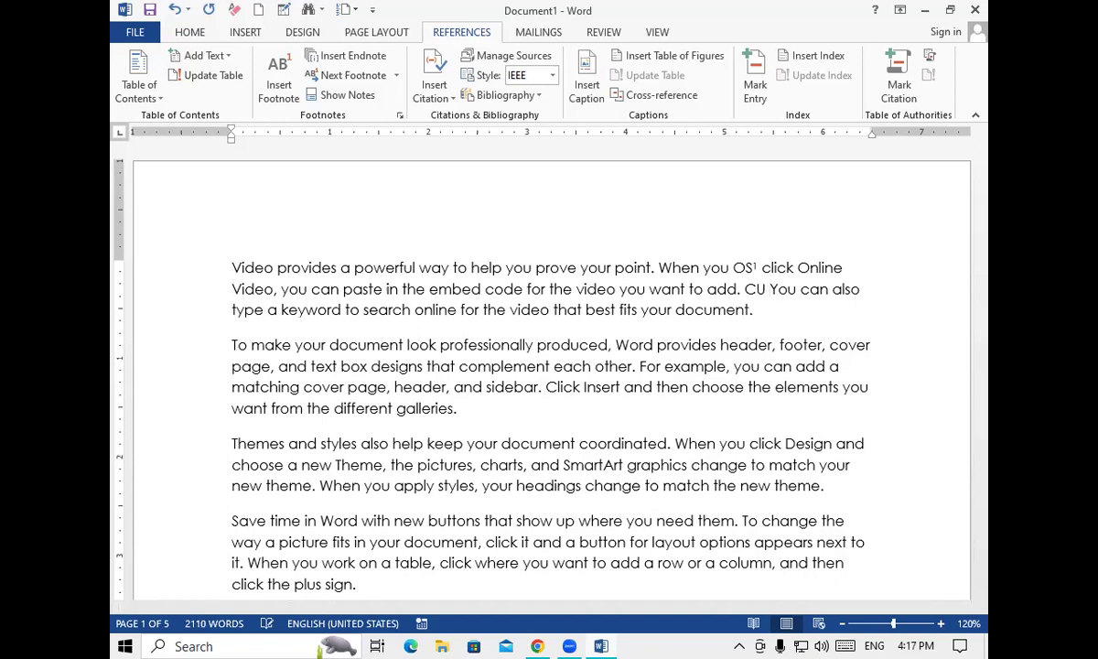
pyautogui.doubleClick(751, 290)
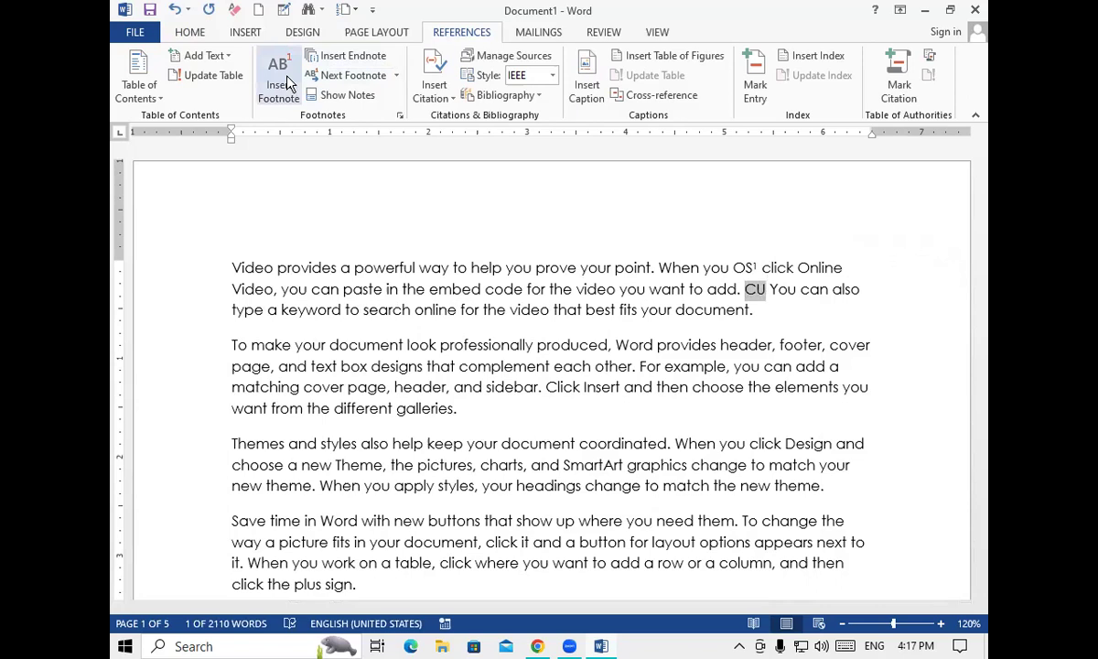
pyautogui.click(347, 58)
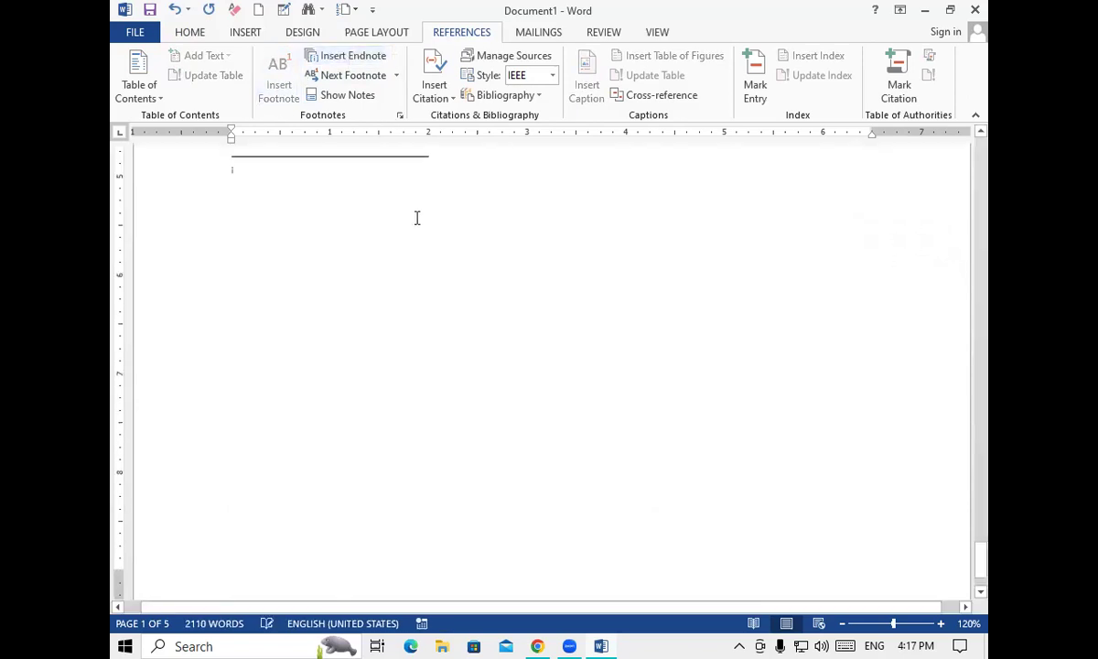
pyautogui.write('CONTROL')
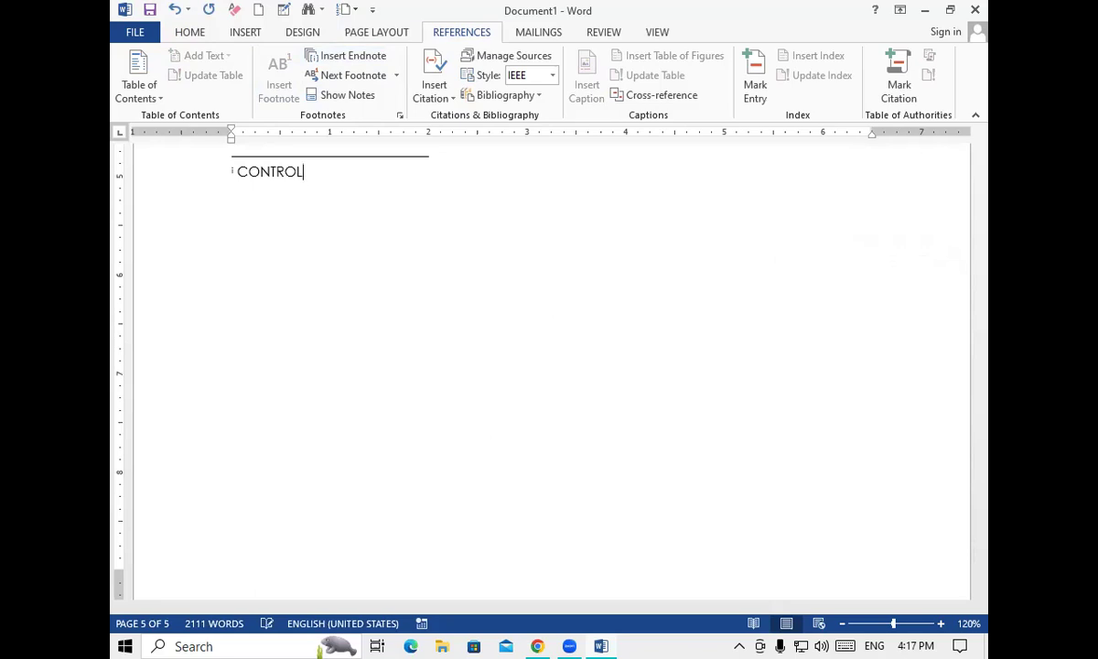
pyautogui.write(' UNIT')
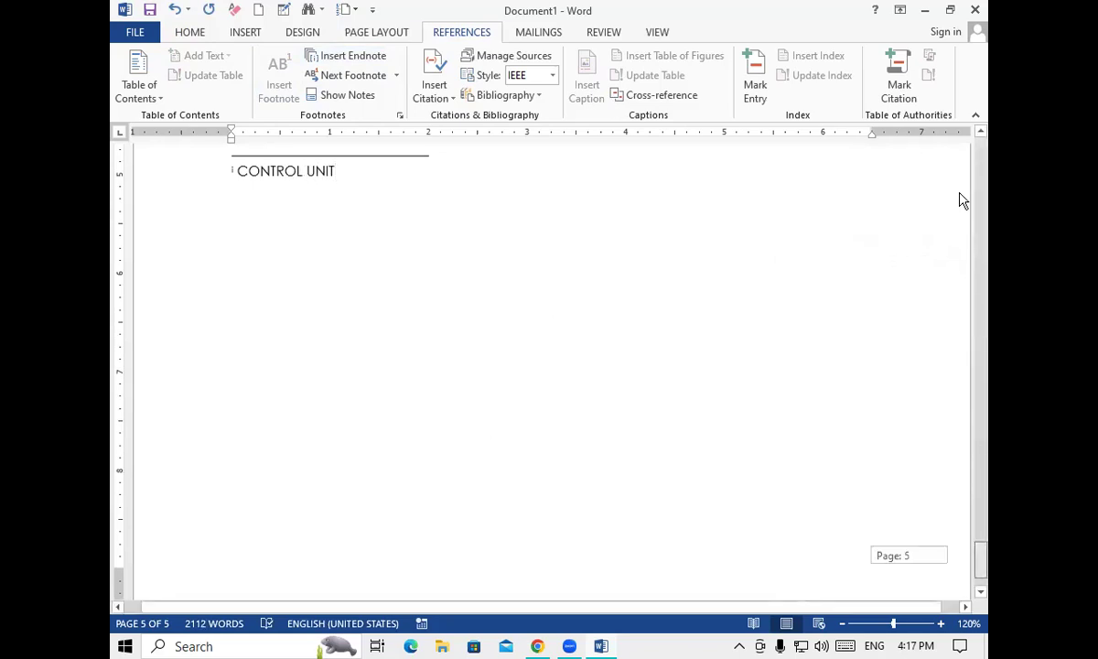
# Return to the main text on page 1 and minimize Word
pyautogui.moveTo(961, 200); pyautogui.dragTo(834, 167)
pyautogui.click(430, 259)
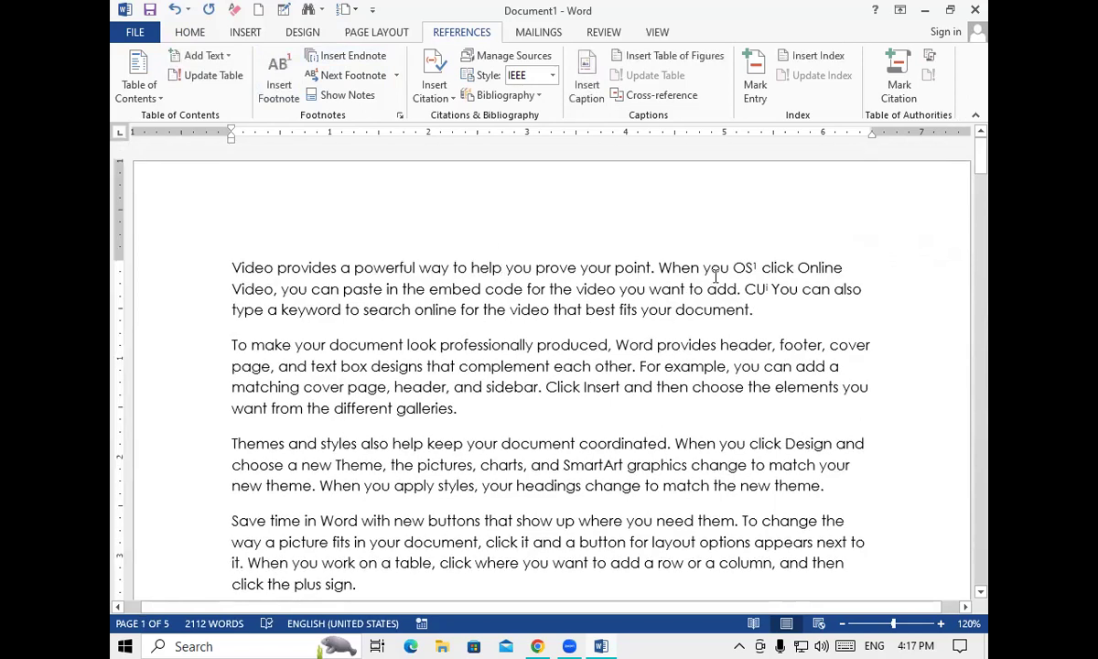
pyautogui.moveTo(756, 290)
pyautogui.moveTo(982, 157)
pyautogui.mouseDown()
pyautogui.moveTo(981, 228)
pyautogui.moveTo(980, 157)
pyautogui.mouseUp()
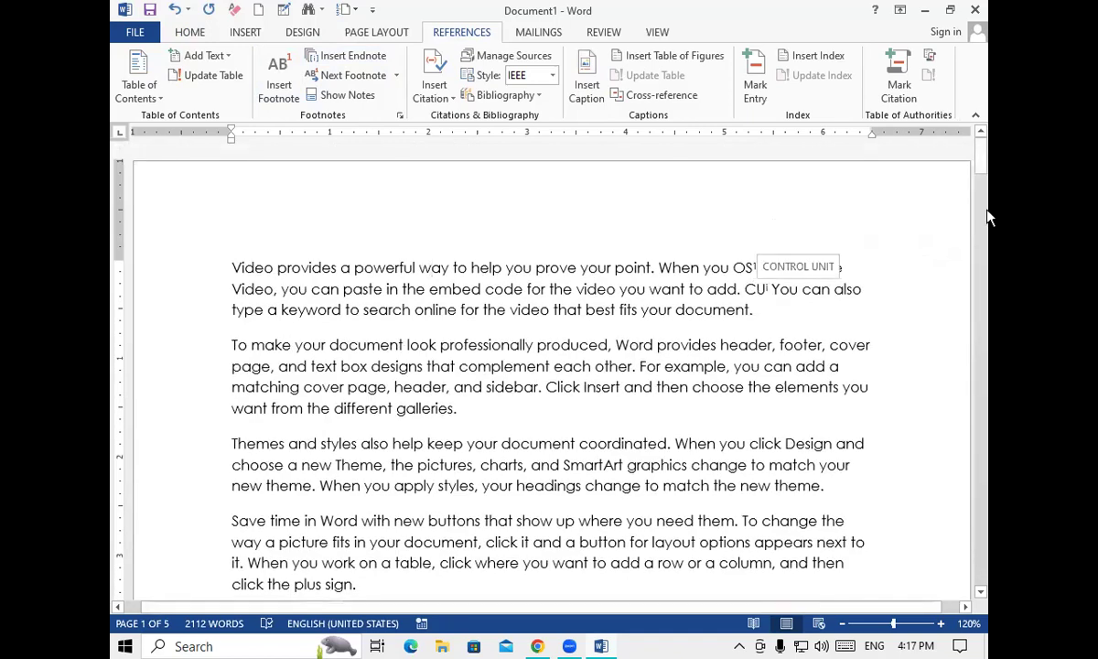
pyautogui.moveTo(983, 209)
pyautogui.mouseDown()
pyautogui.moveTo(956, 568)
pyautogui.moveTo(945, 489)
pyautogui.mouseUp()
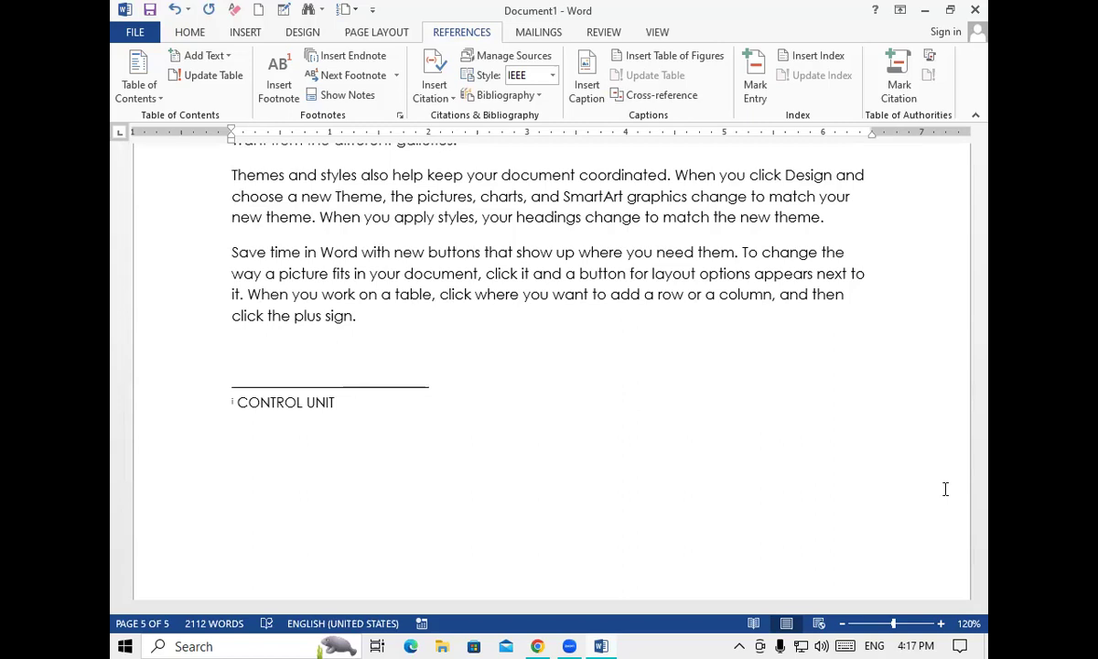
pyautogui.click(927, 11)
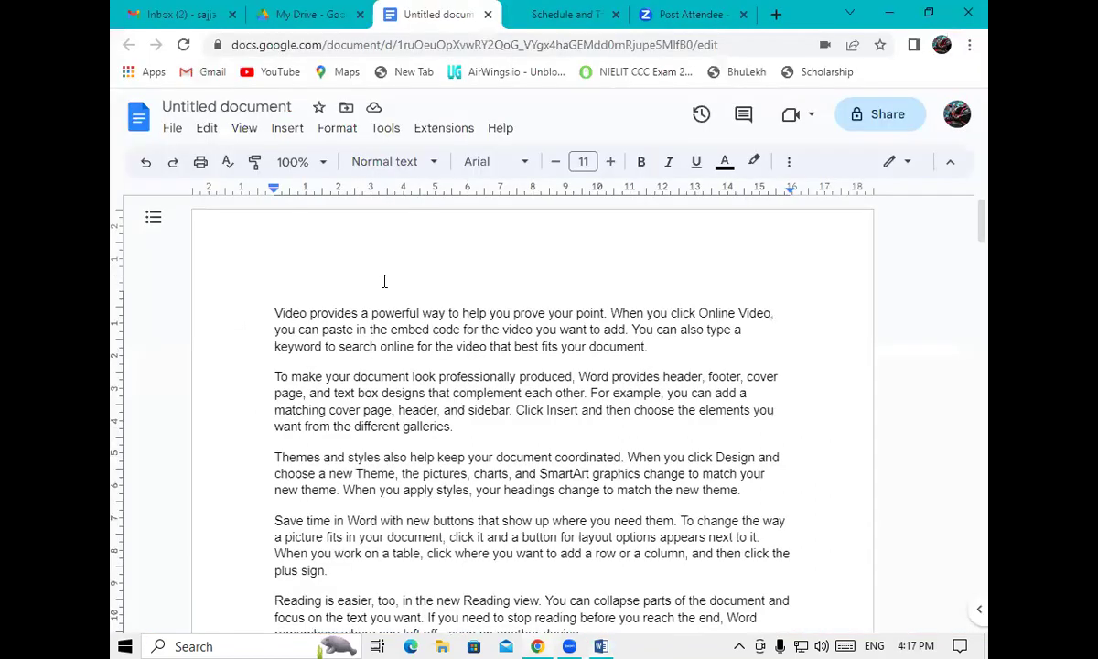
# Open the Insert menu of the Google Docs document
pyautogui.click(283, 131)
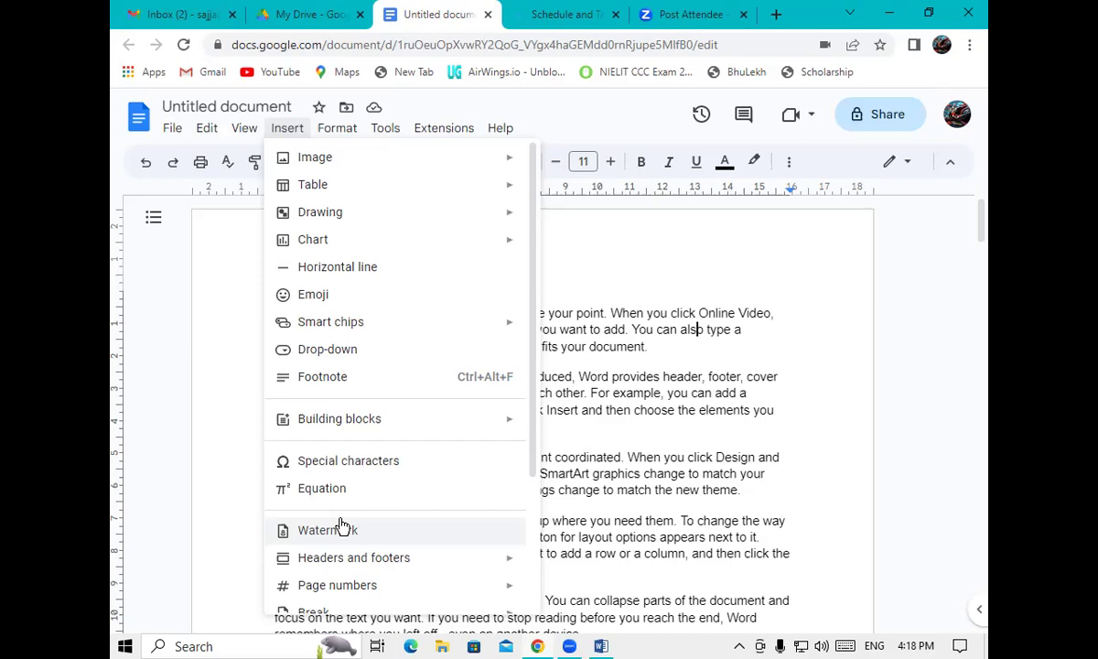
pyautogui.moveTo(450, 430)
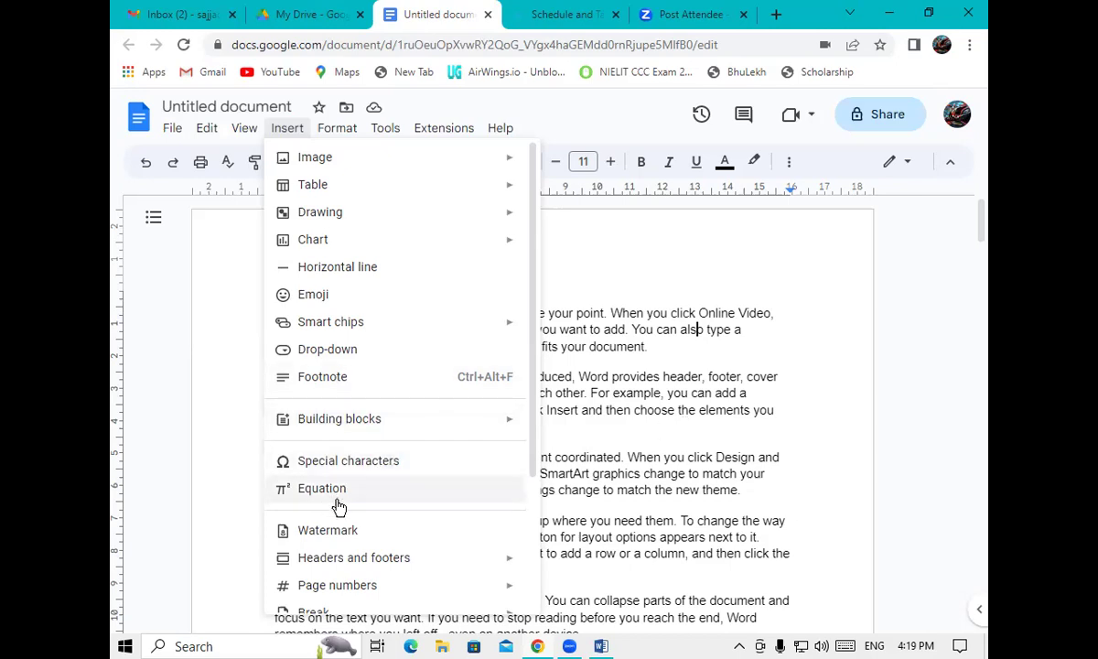
# Upload the ffff picture from Camera Roll as the document's image watermark
pyautogui.click(348, 530)
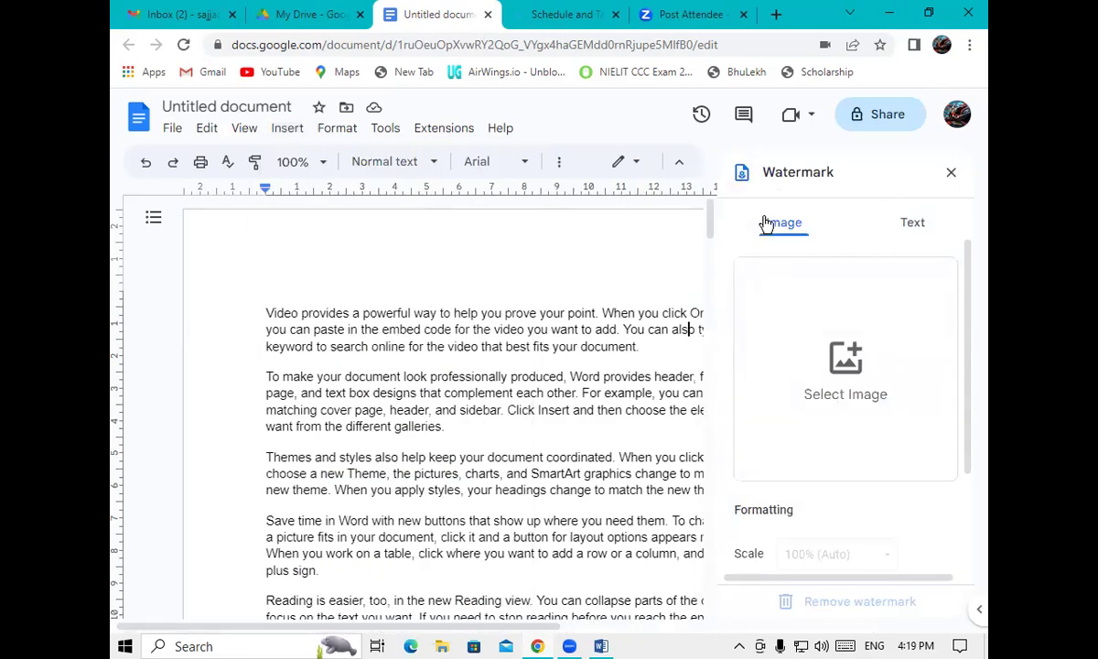
pyautogui.click(833, 386)
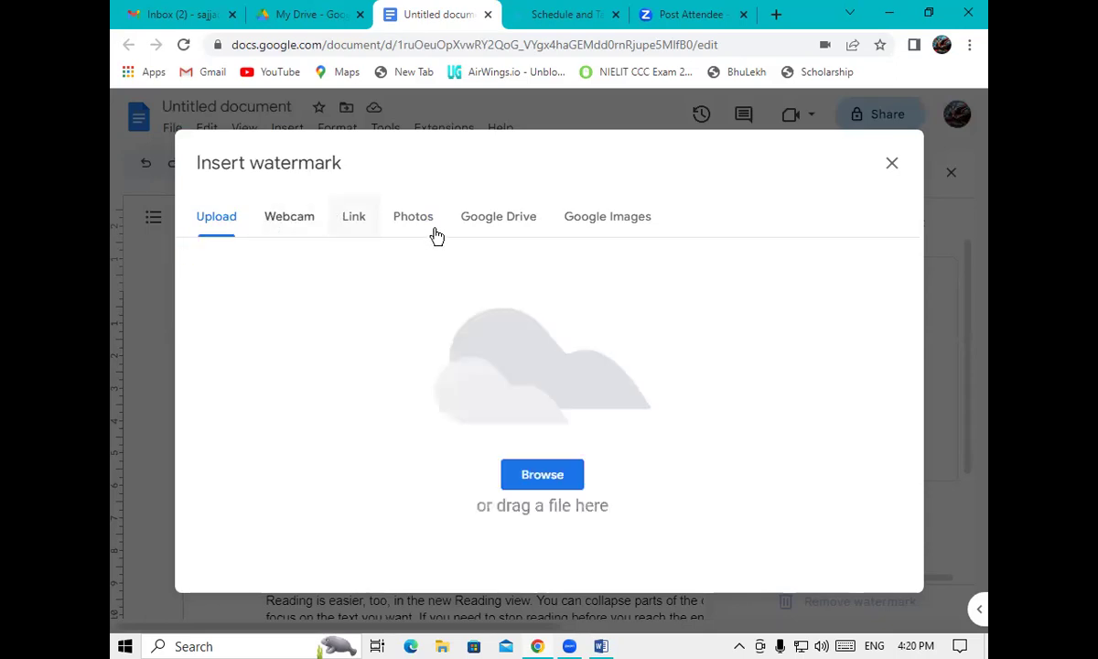
pyautogui.click(528, 479)
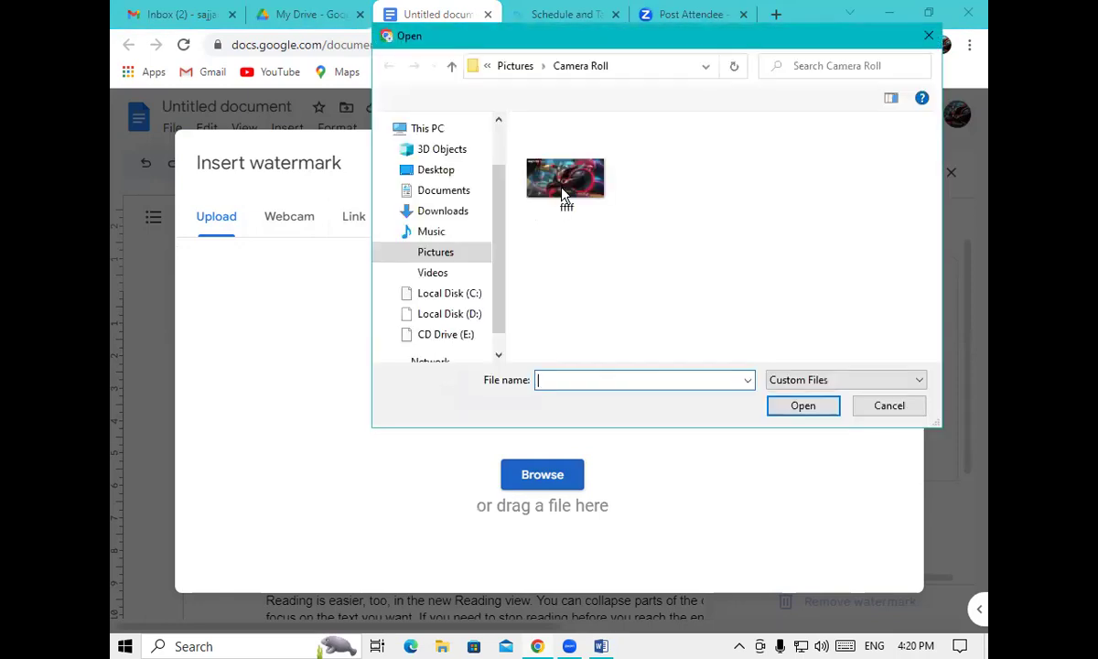
pyautogui.click(526, 174)
pyautogui.click(810, 413)
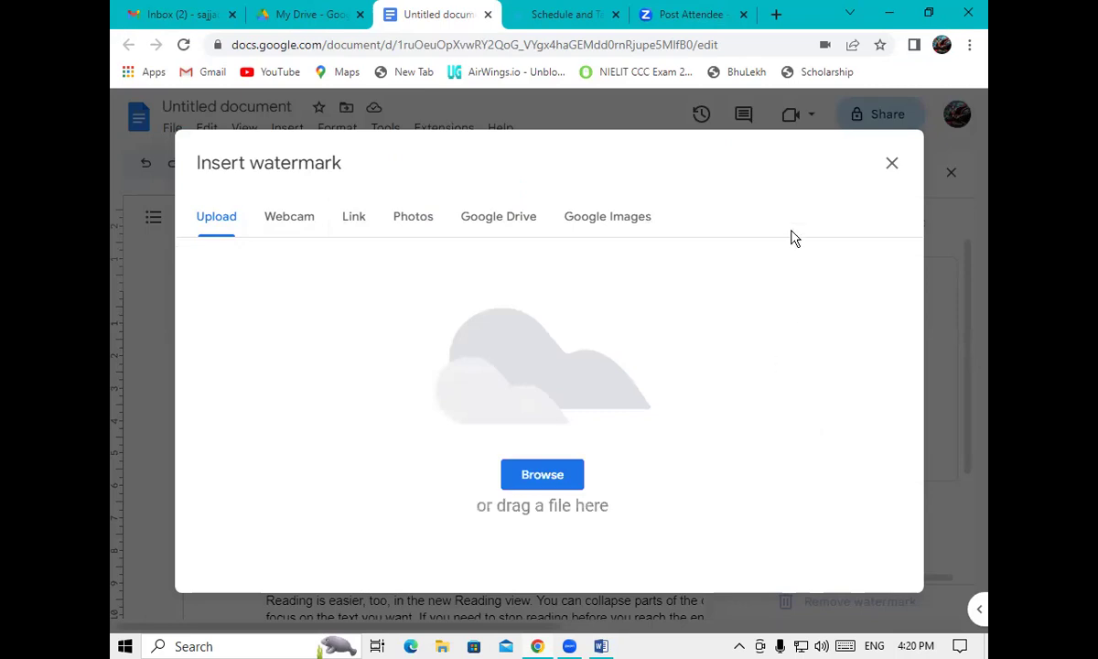
pyautogui.press('Escape')
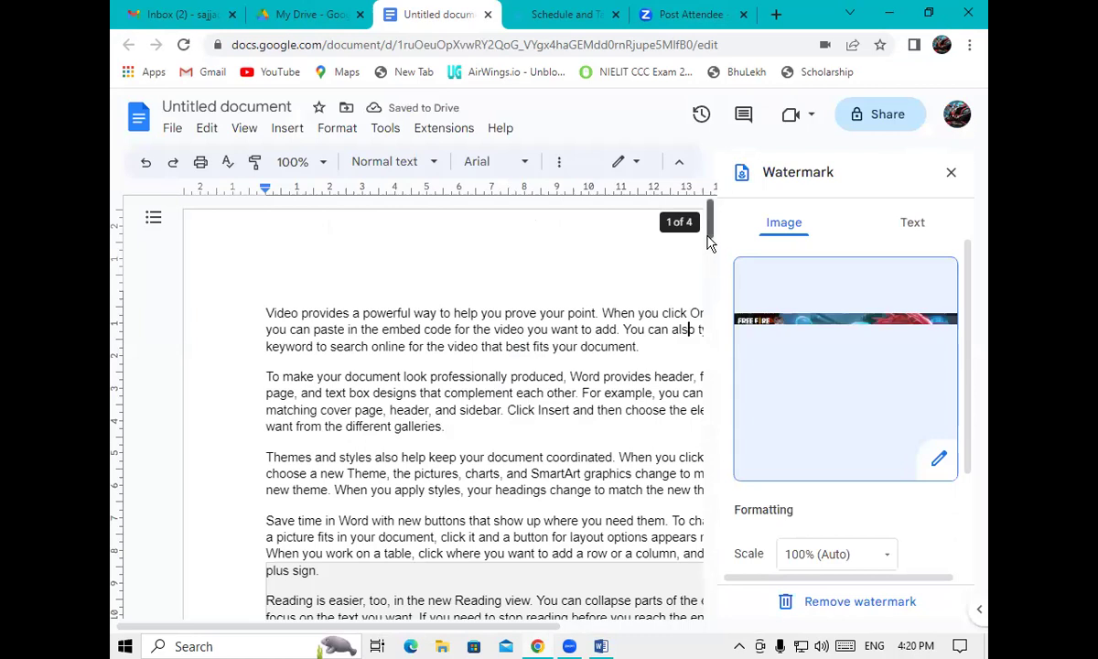
pyautogui.scroll(-3, 710, 236)
pyautogui.moveTo(711, 240); pyautogui.dragTo(712, 261)
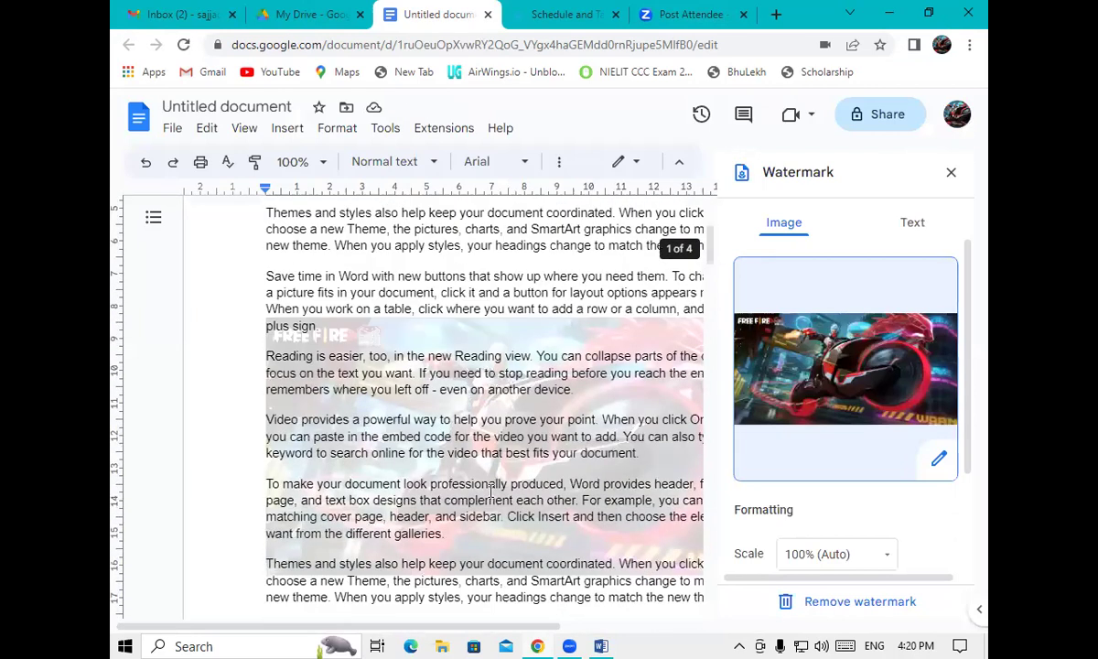
pyautogui.moveTo(711, 245); pyautogui.dragTo(702, 366)
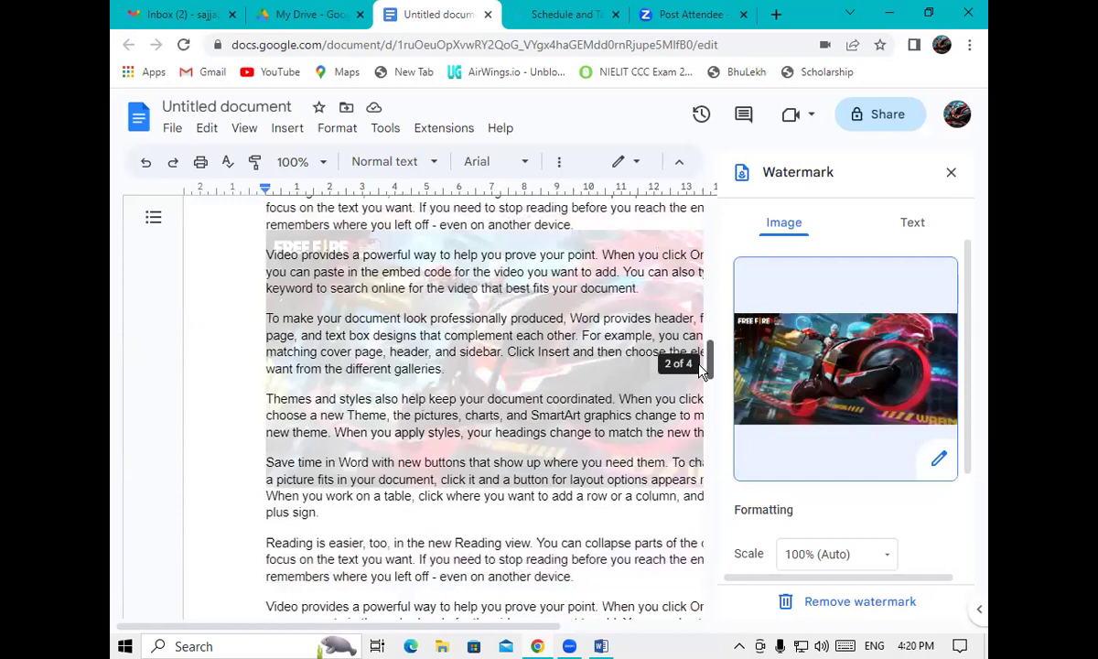
pyautogui.moveTo(702, 366); pyautogui.dragTo(702, 280)
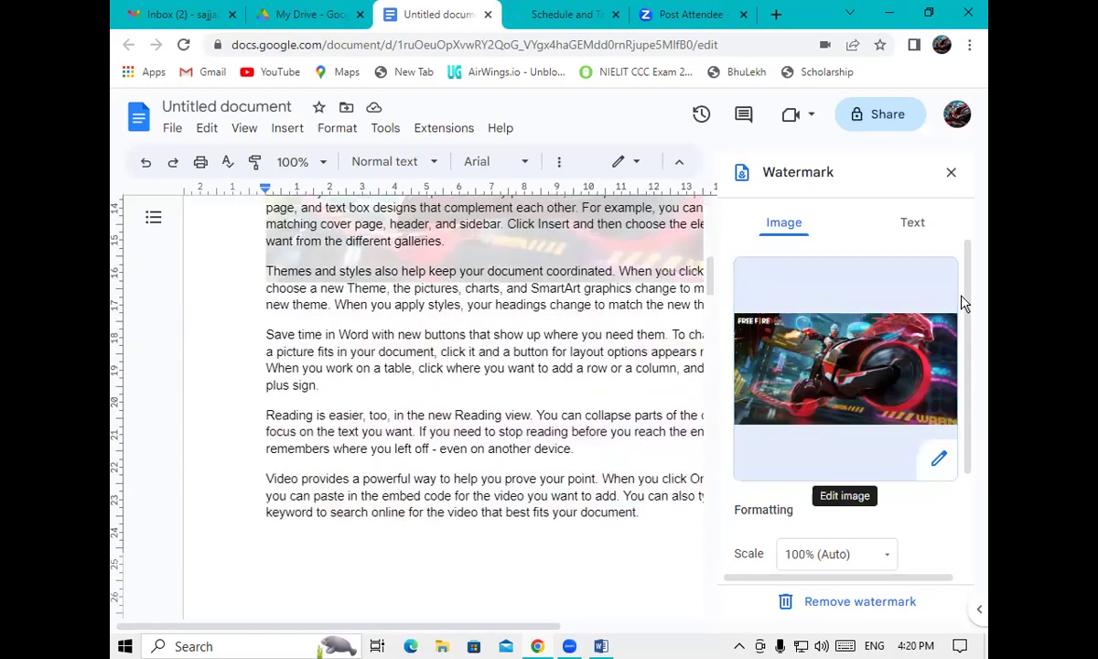
pyautogui.moveTo(967, 301); pyautogui.dragTo(822, 437)
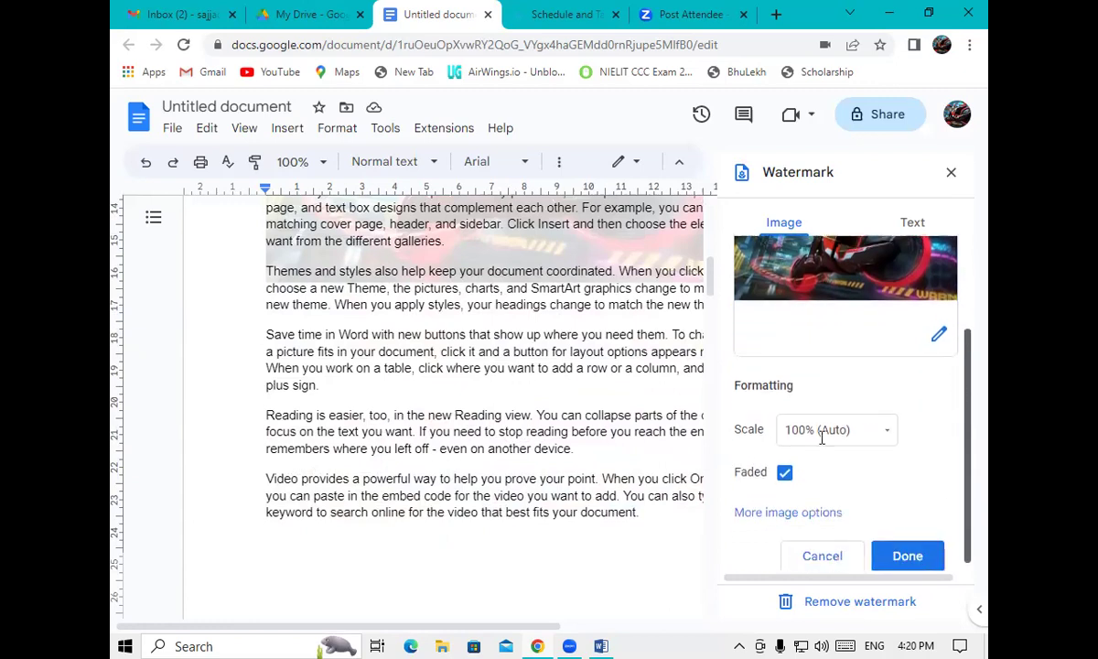
pyautogui.click(785, 468)
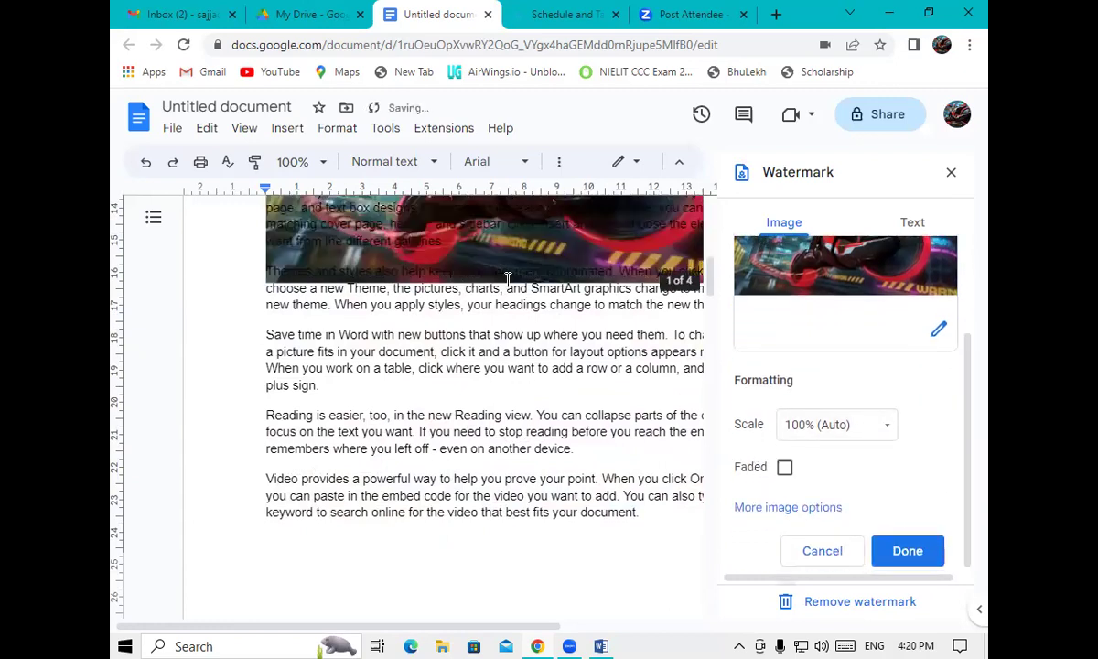
pyautogui.moveTo(710, 284); pyautogui.dragTo(711, 251)
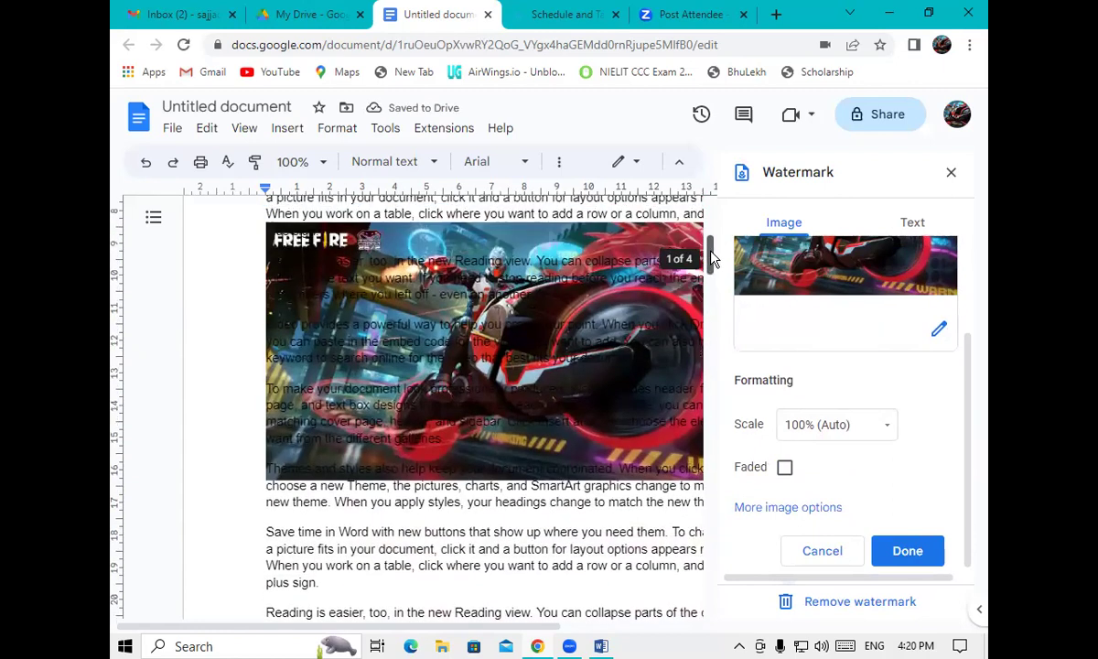
pyautogui.click(784, 471)
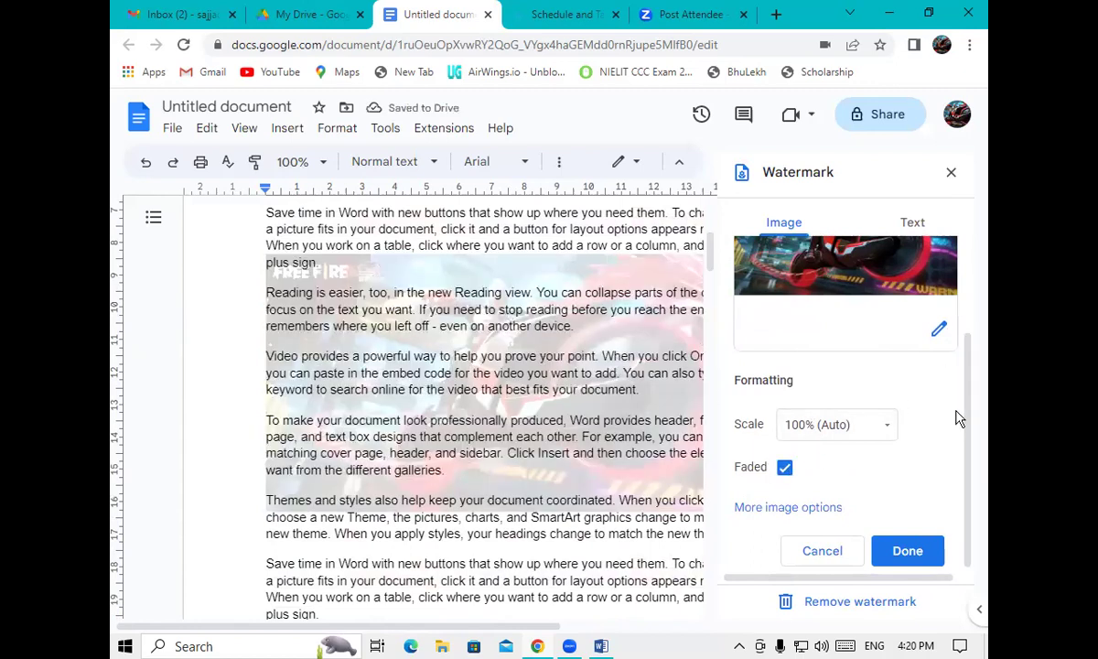
pyautogui.click(802, 509)
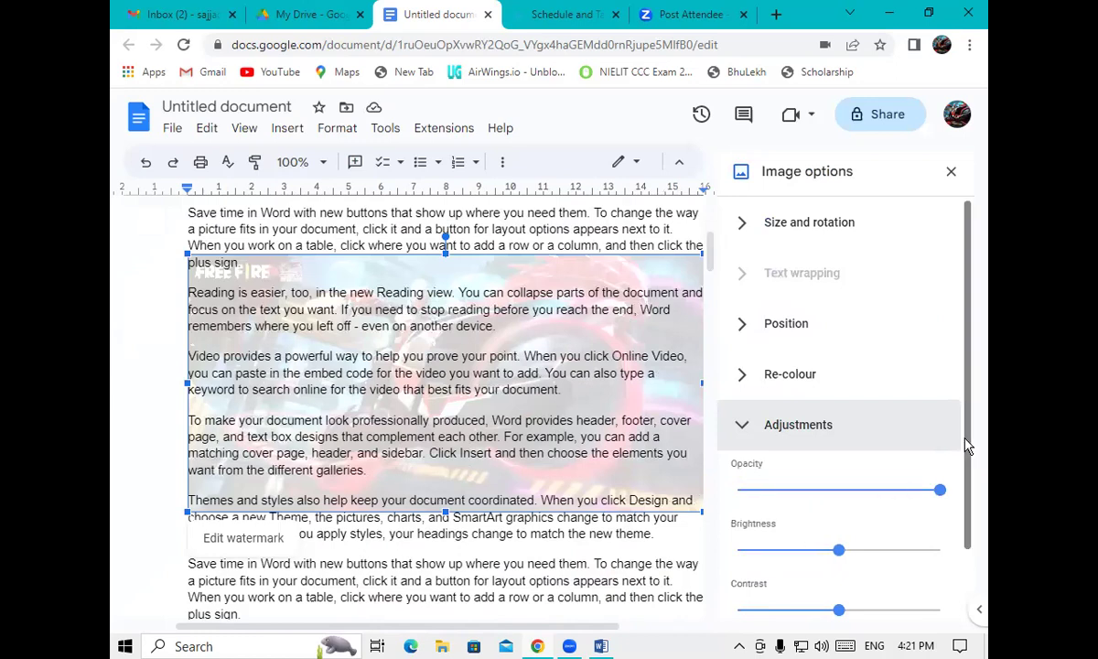
pyautogui.scroll(-2, 965, 462)
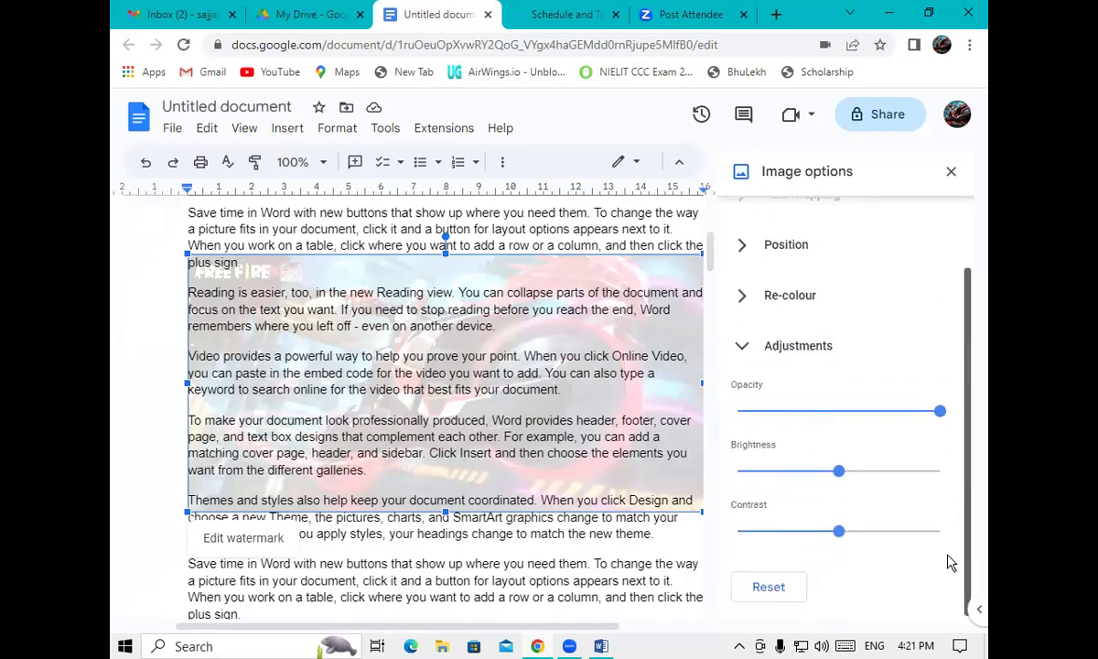
pyautogui.click(811, 347)
pyautogui.click(811, 424)
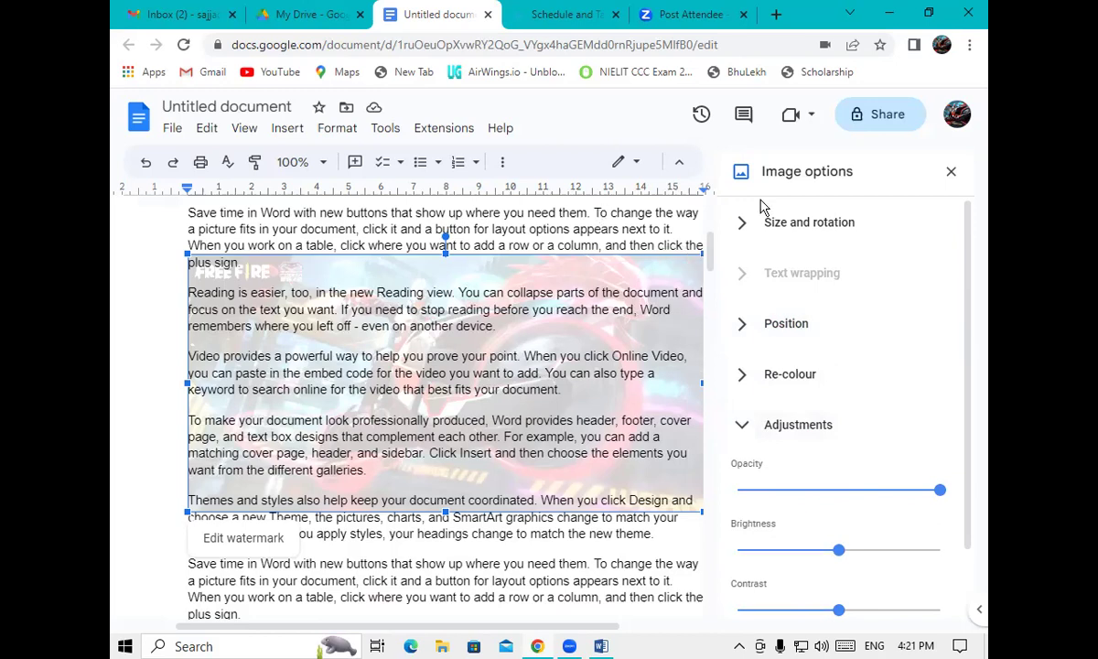
pyautogui.click(596, 214)
pyautogui.click(950, 176)
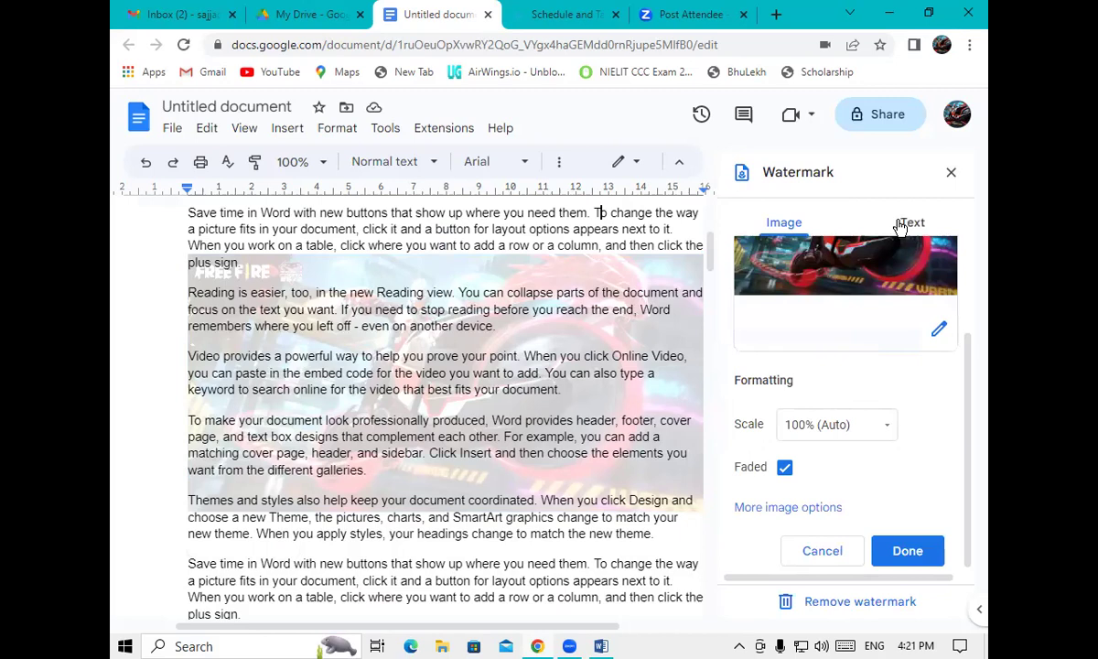
# Switch the watermark to text and enter GAYATRI as its wording
pyautogui.click(909, 225)
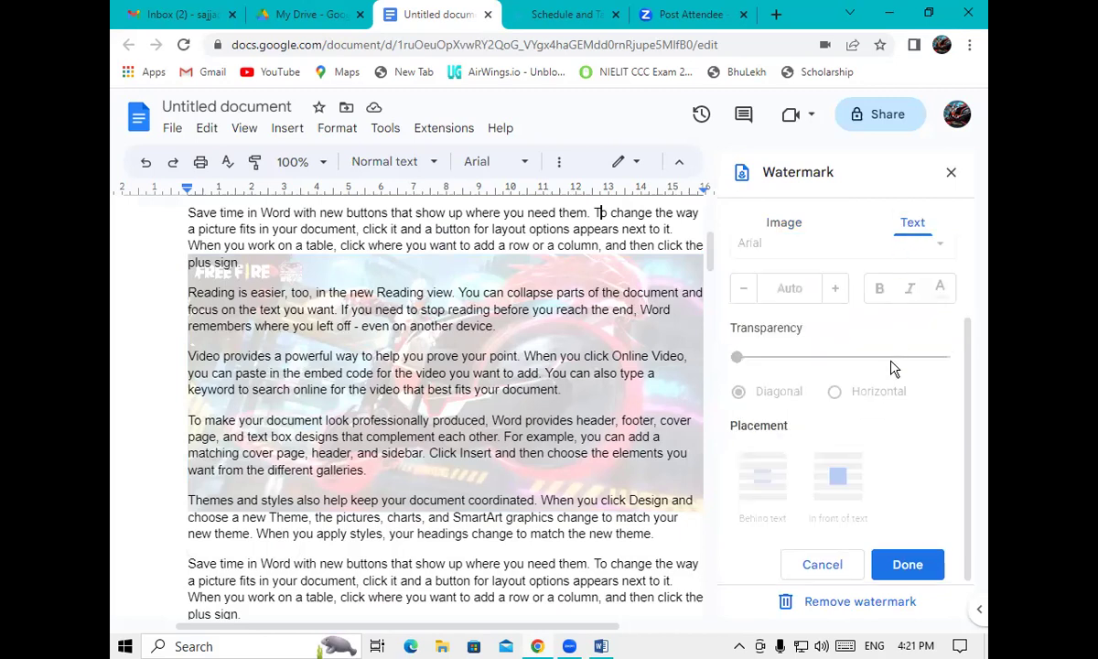
pyautogui.moveTo(966, 341); pyautogui.dragTo(965, 256)
pyautogui.click(771, 277)
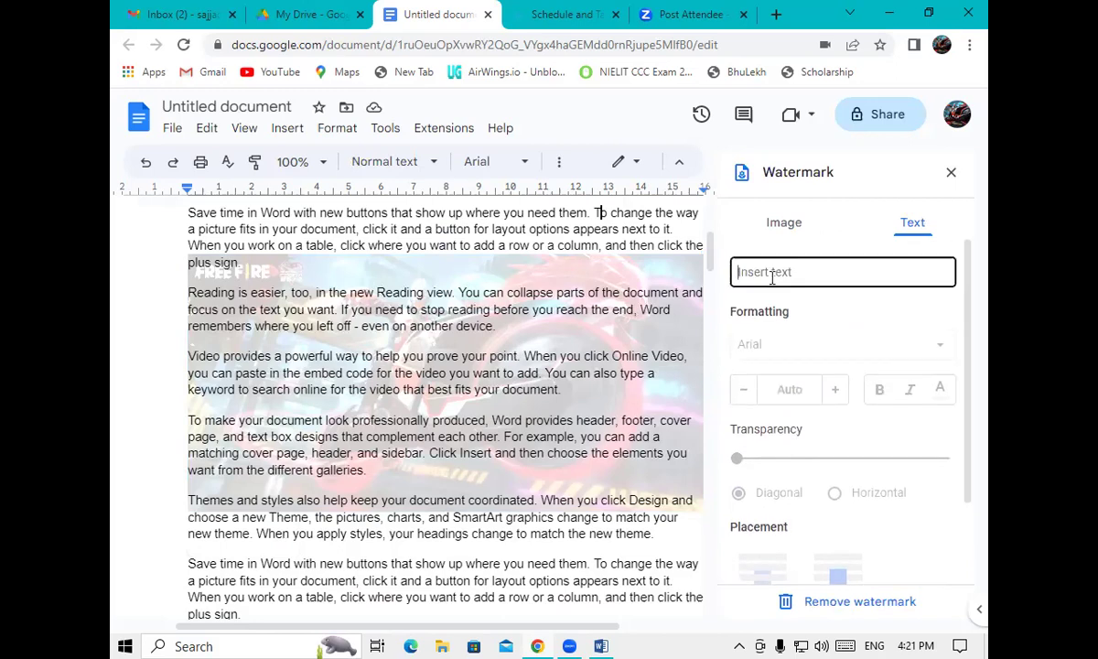
pyautogui.write('g')
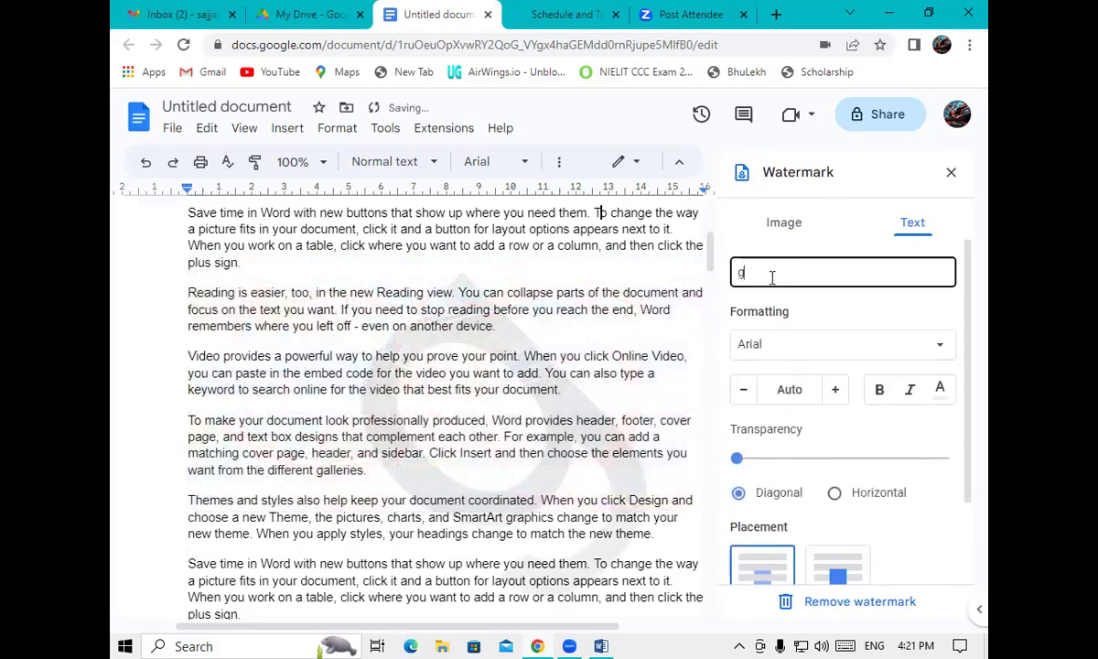
pyautogui.write('AYATR')
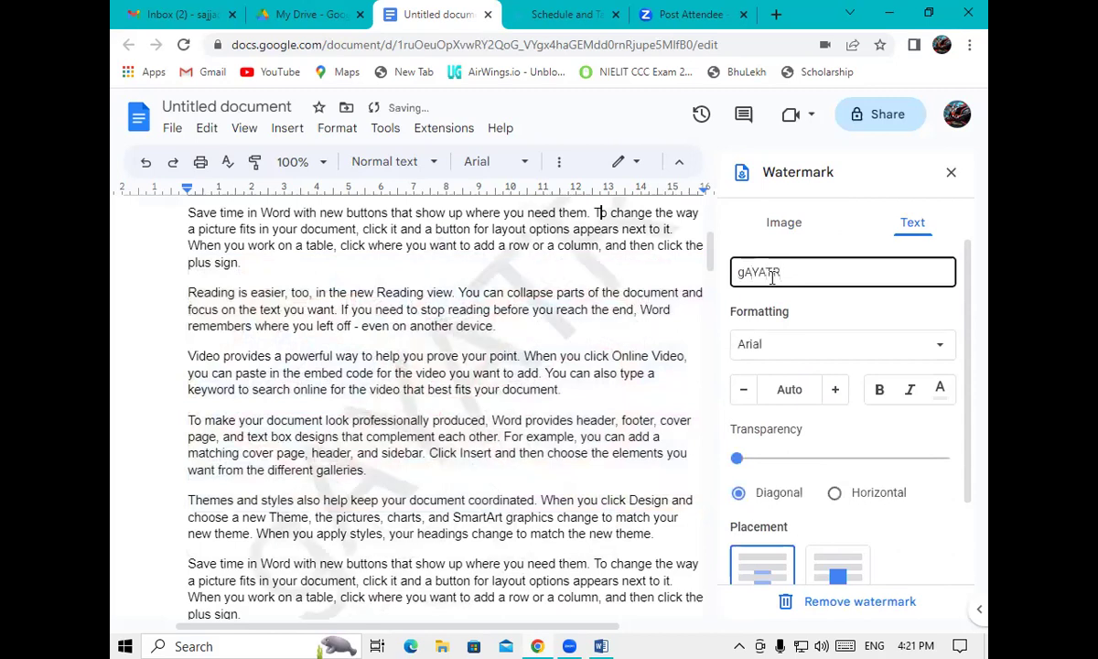
pyautogui.press('BackSpace')
pyautogui.press('BackSpace')
pyautogui.press('BackSpace')
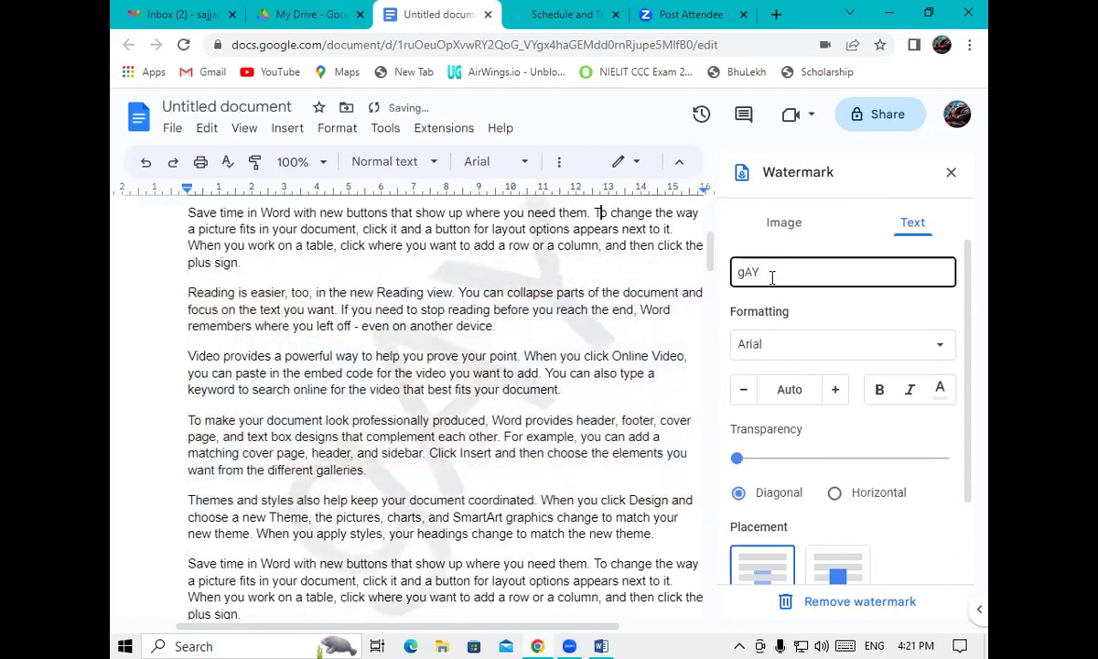
pyautogui.press('BackSpace')
pyautogui.press('BackSpace')
pyautogui.press('BackSpace')
pyautogui.write('G')
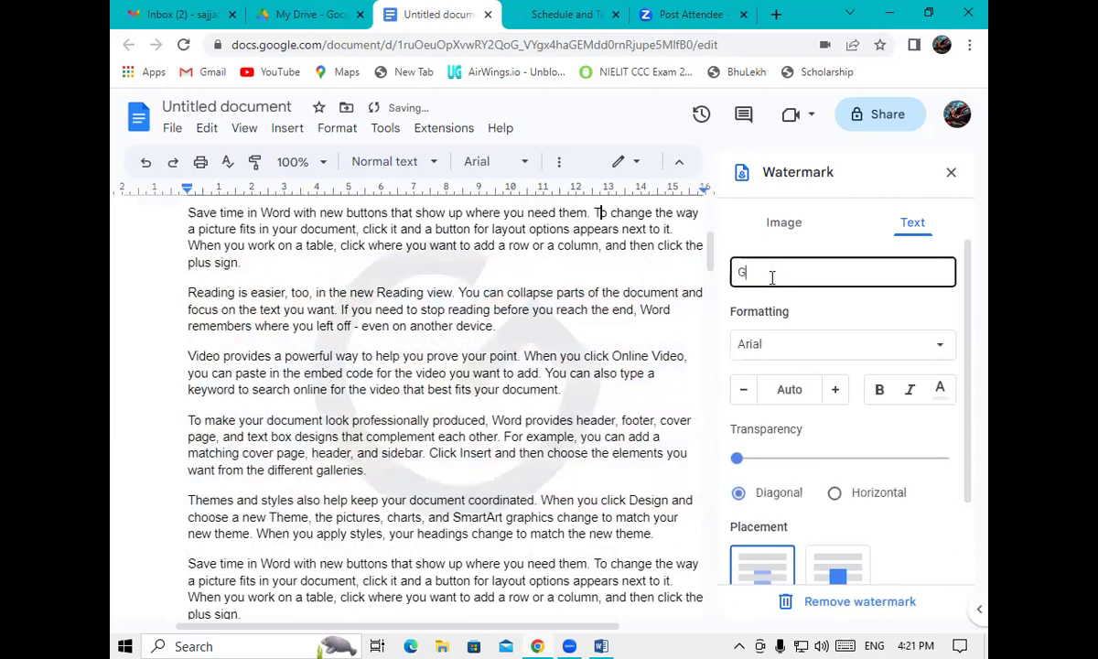
pyautogui.write('AYATRI')
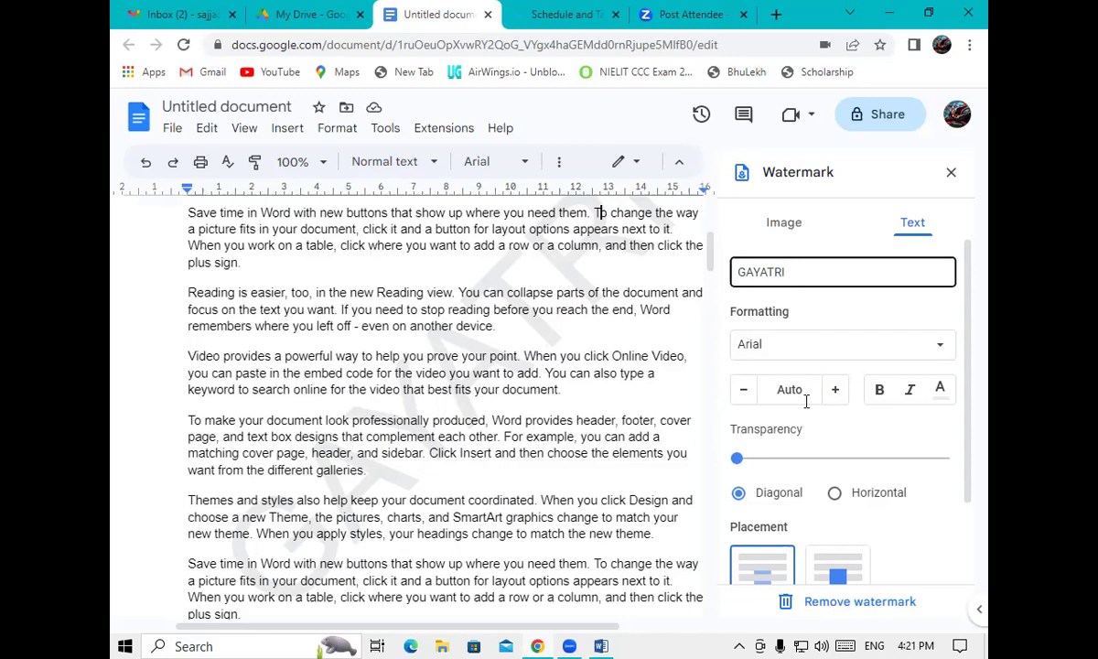
# Colour the GAYATRI watermark red, leaving its size unchanged
pyautogui.click(793, 389)
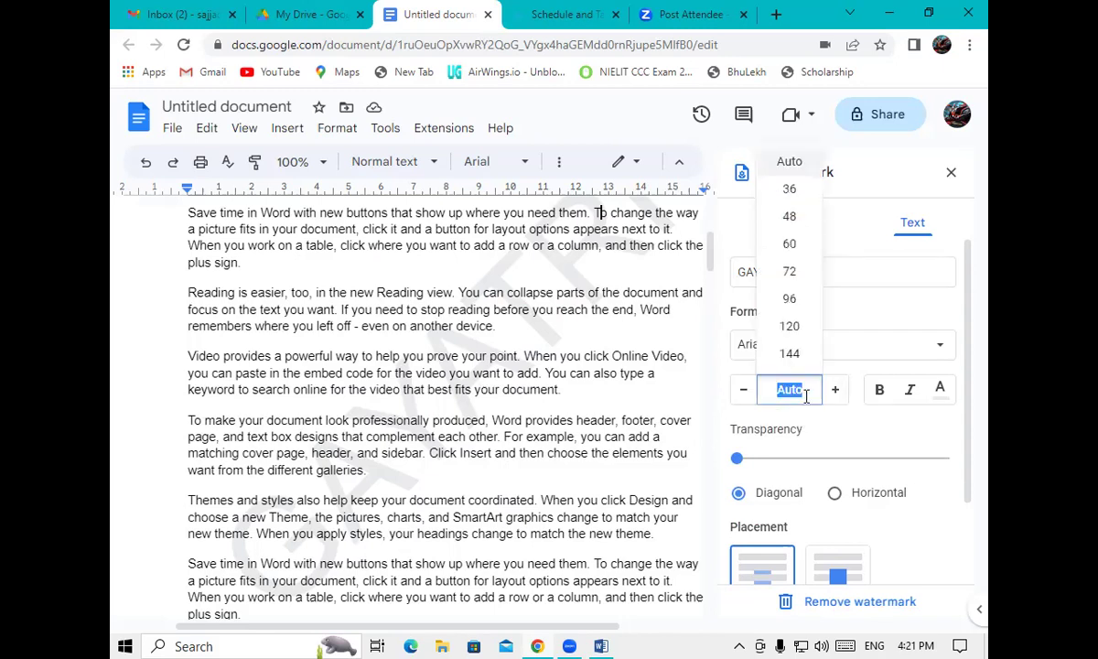
pyautogui.click(858, 354)
pyautogui.click(826, 304)
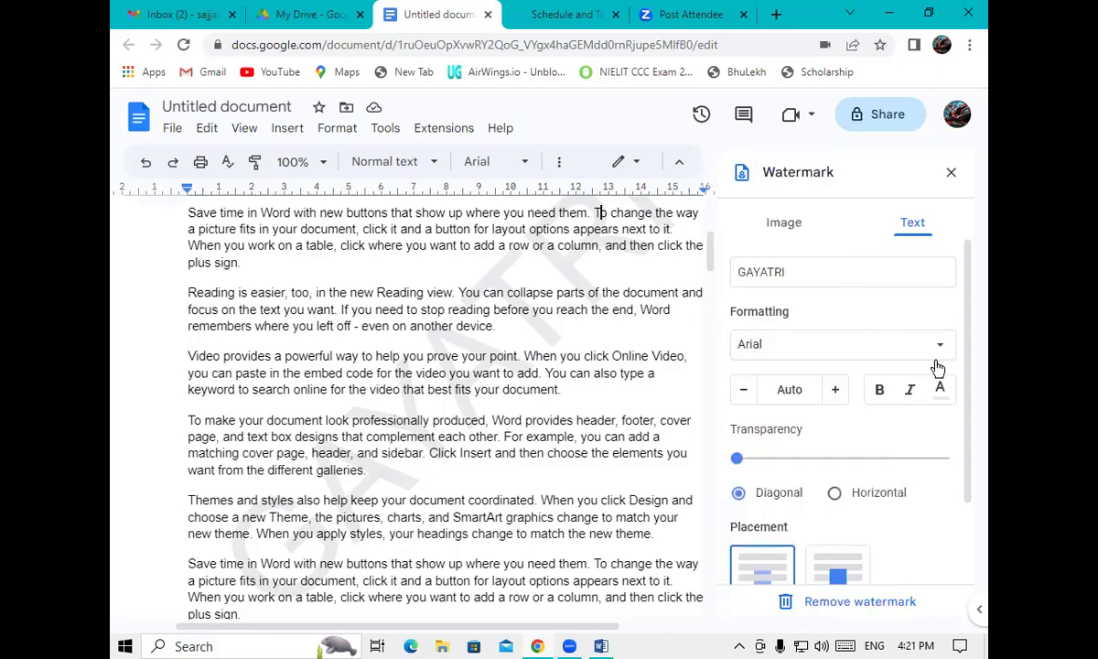
pyautogui.click(940, 389)
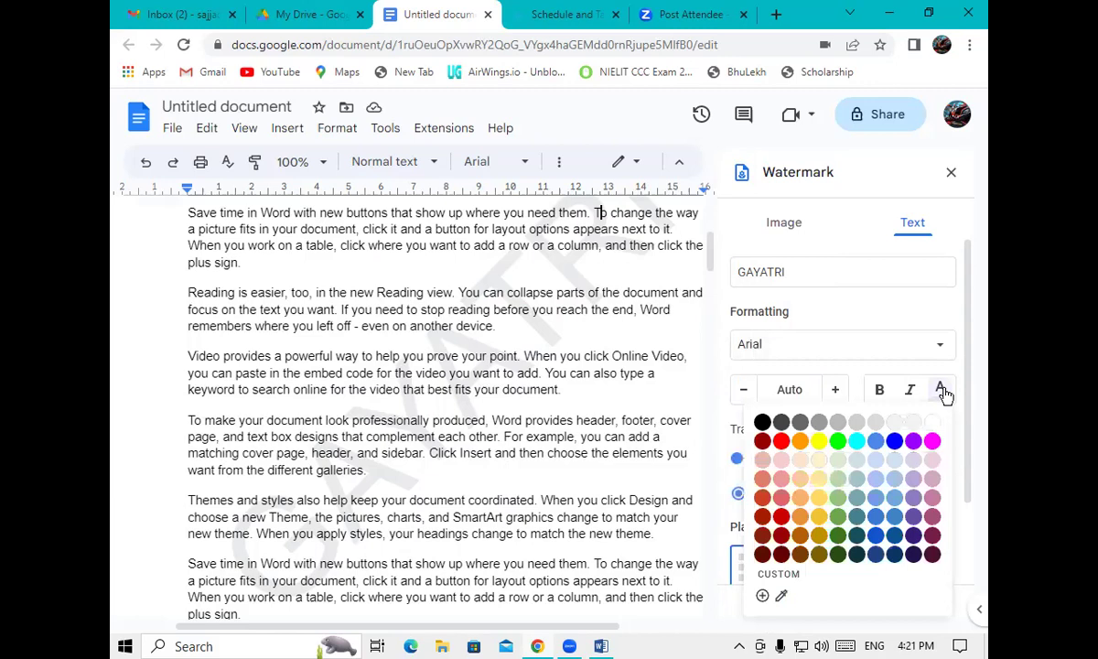
pyautogui.click(780, 440)
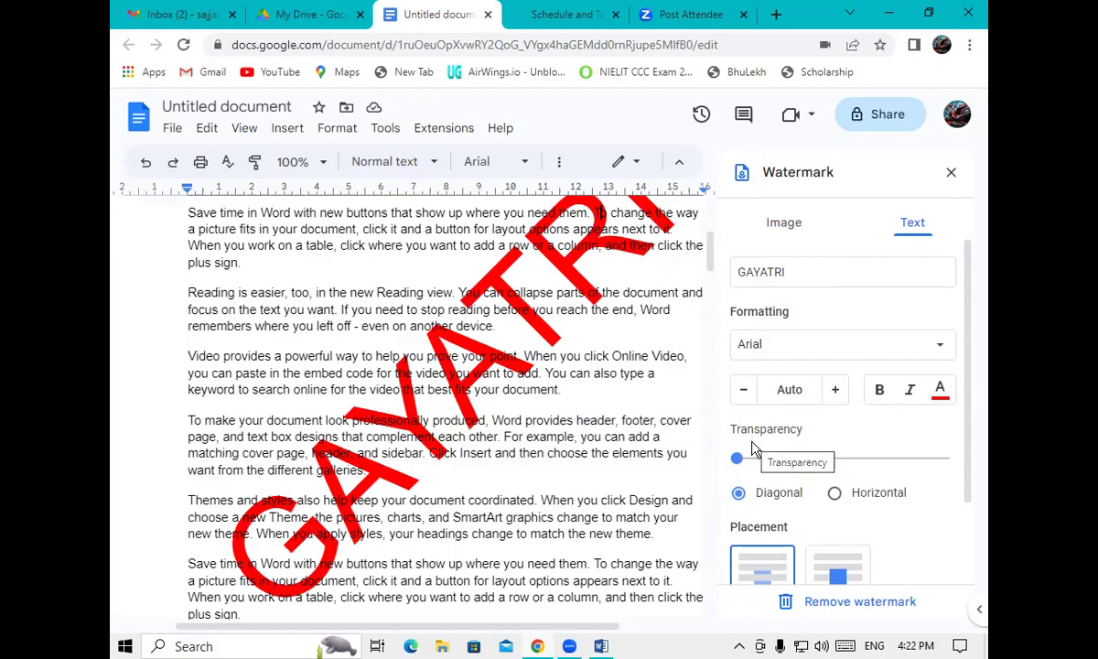
# Set the watermark transparency to about 70% and lay GAYATRI horizontally
pyautogui.moveTo(738, 458); pyautogui.dragTo(906, 459)
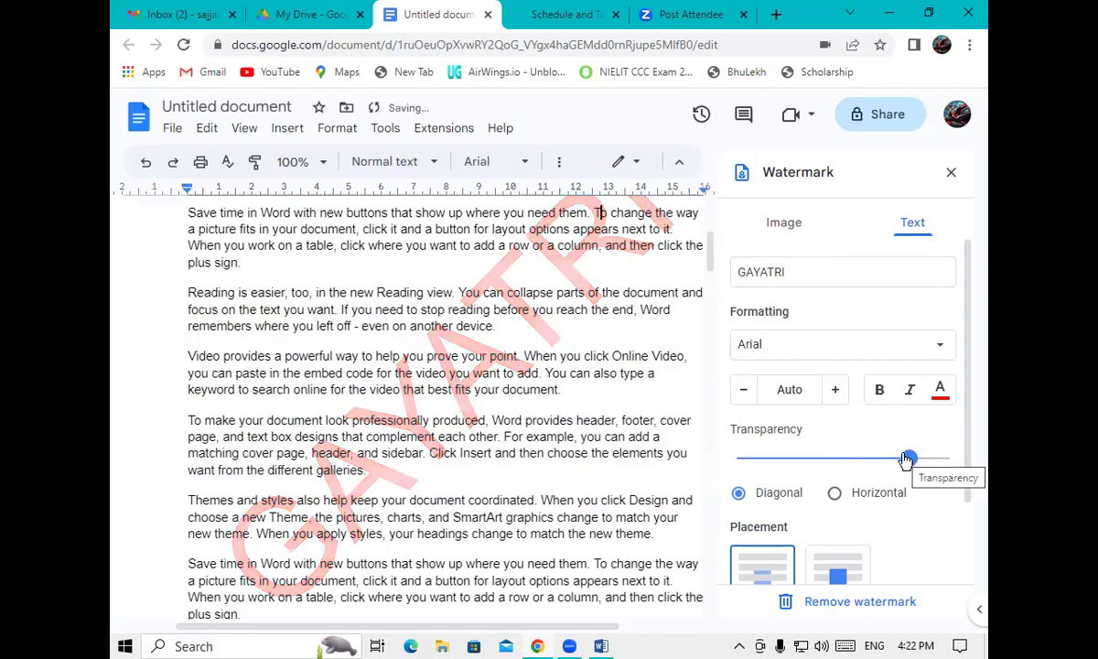
pyautogui.click(881, 462)
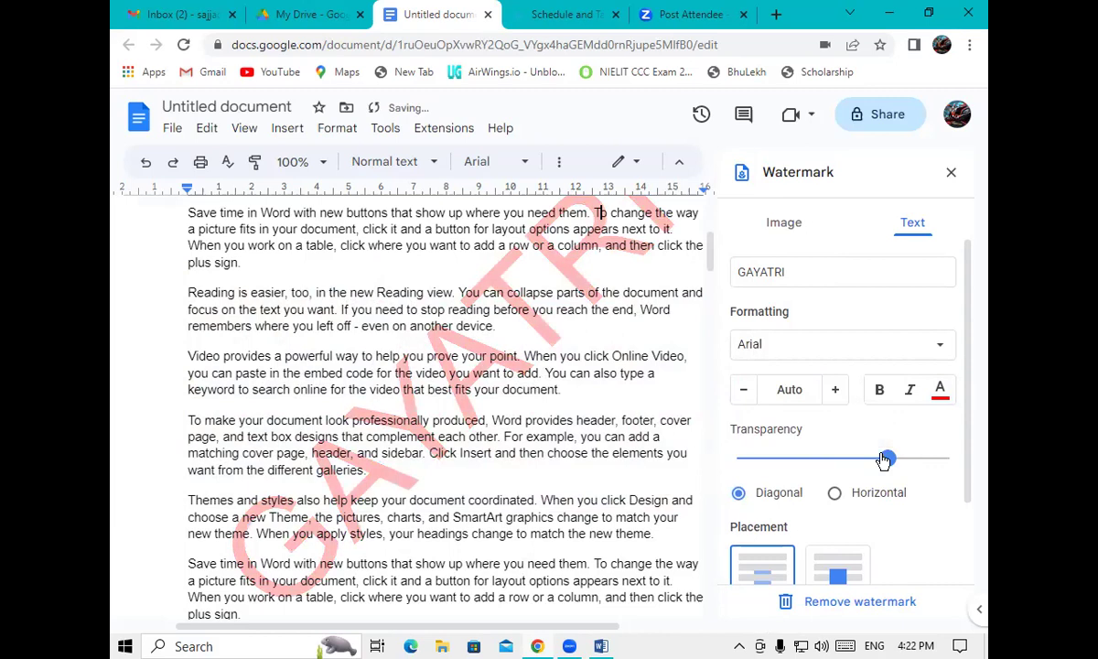
pyautogui.click(828, 502)
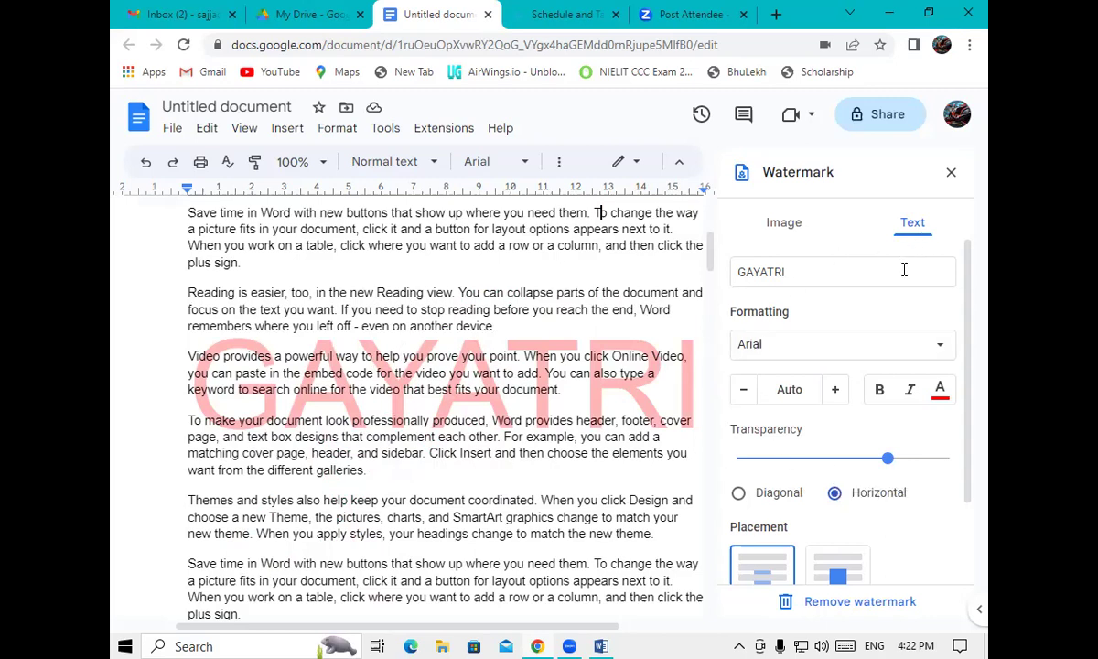
pyautogui.moveTo(714, 262)
pyautogui.moveTo(713, 263); pyautogui.dragTo(714, 382)
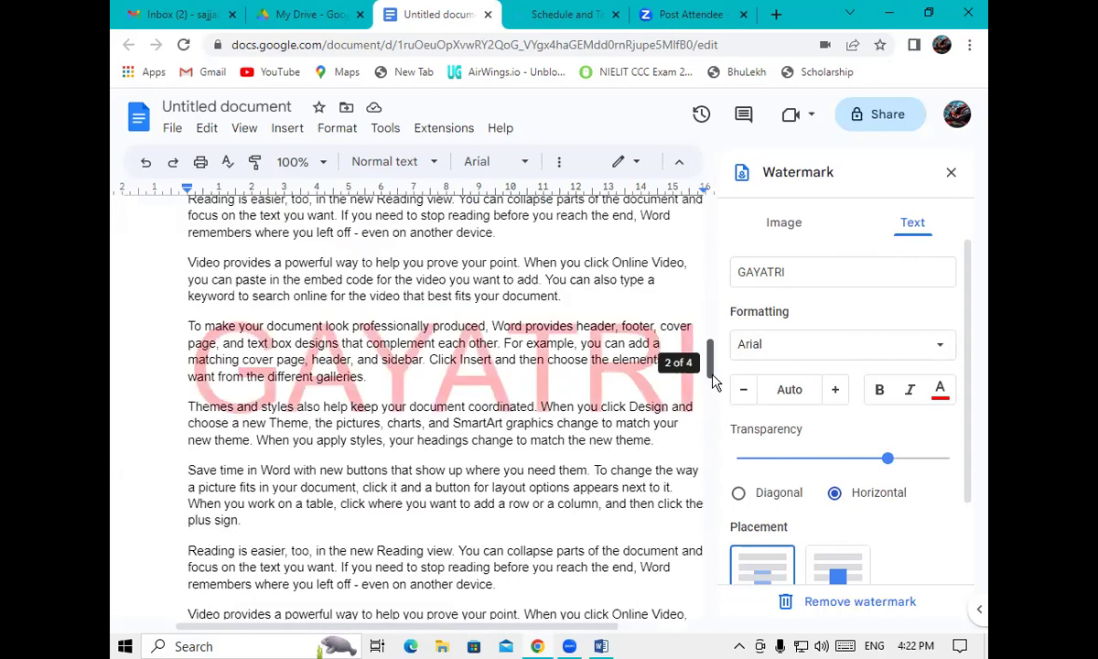
pyautogui.scroll(-2, 640, 298)
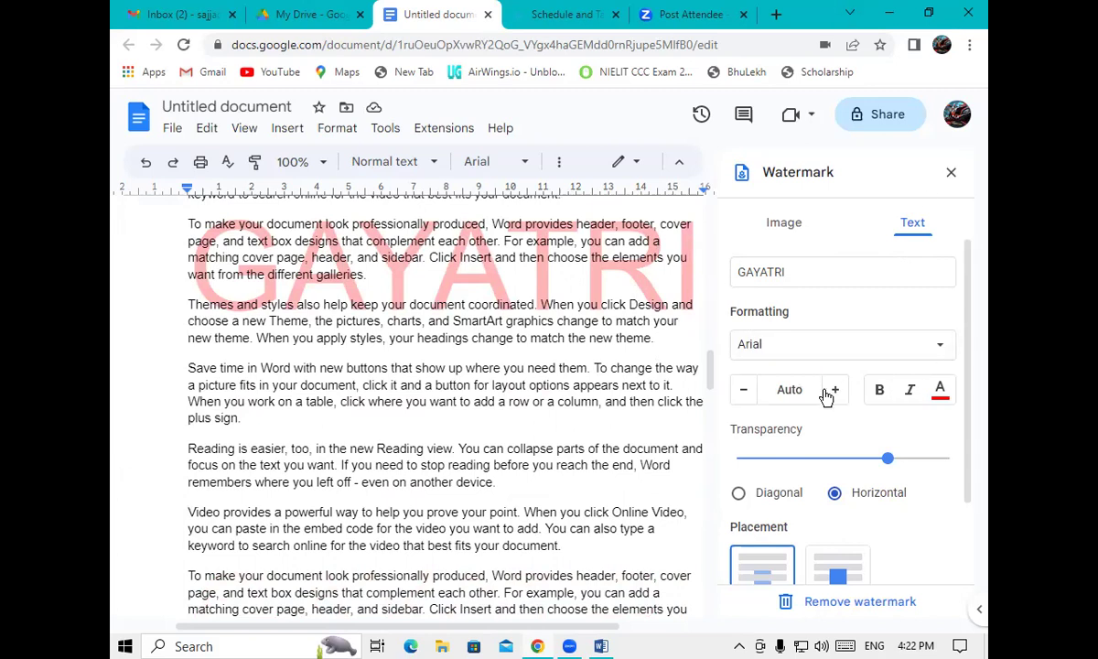
# Try watermark sizes 144, 145 and 36, then settle on Auto
pyautogui.click(778, 391)
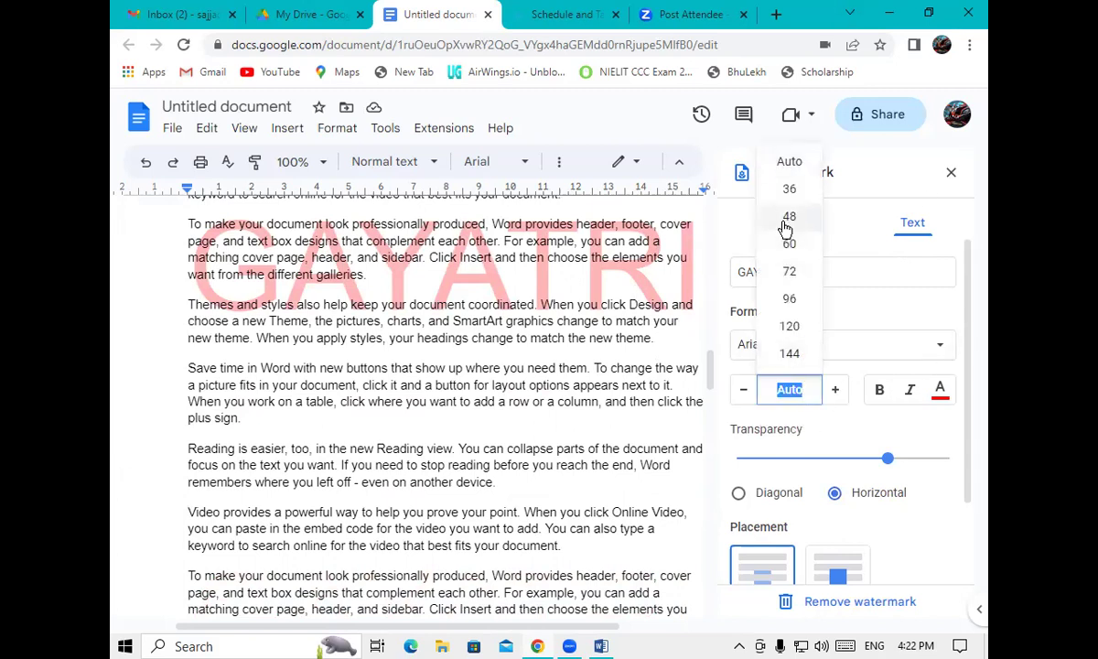
pyautogui.click(792, 355)
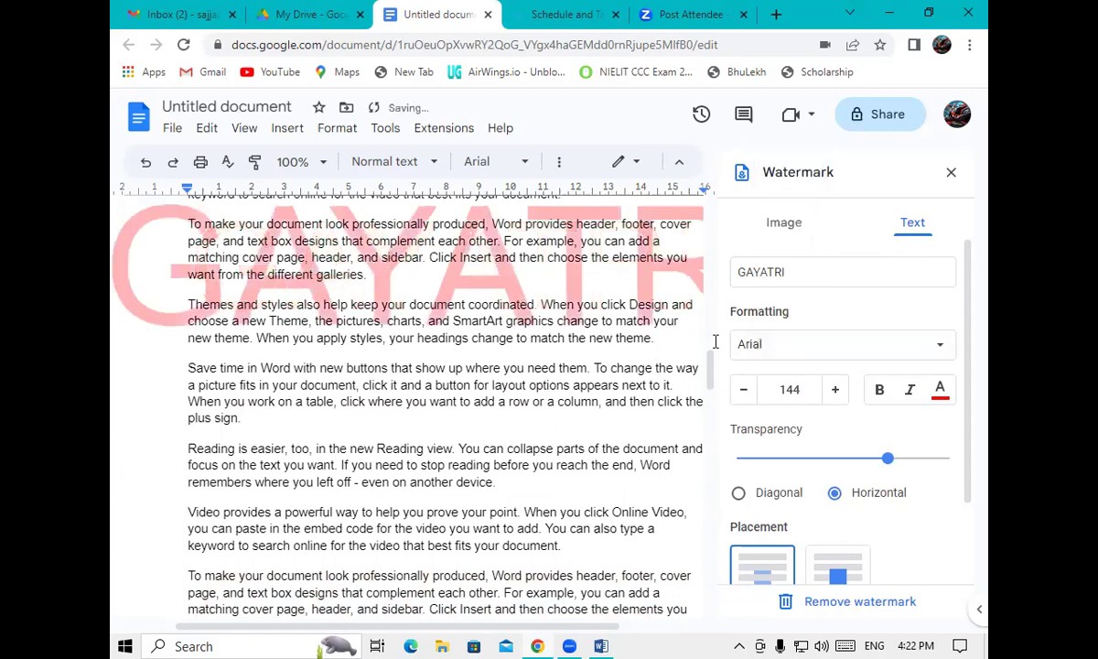
pyautogui.click(832, 385)
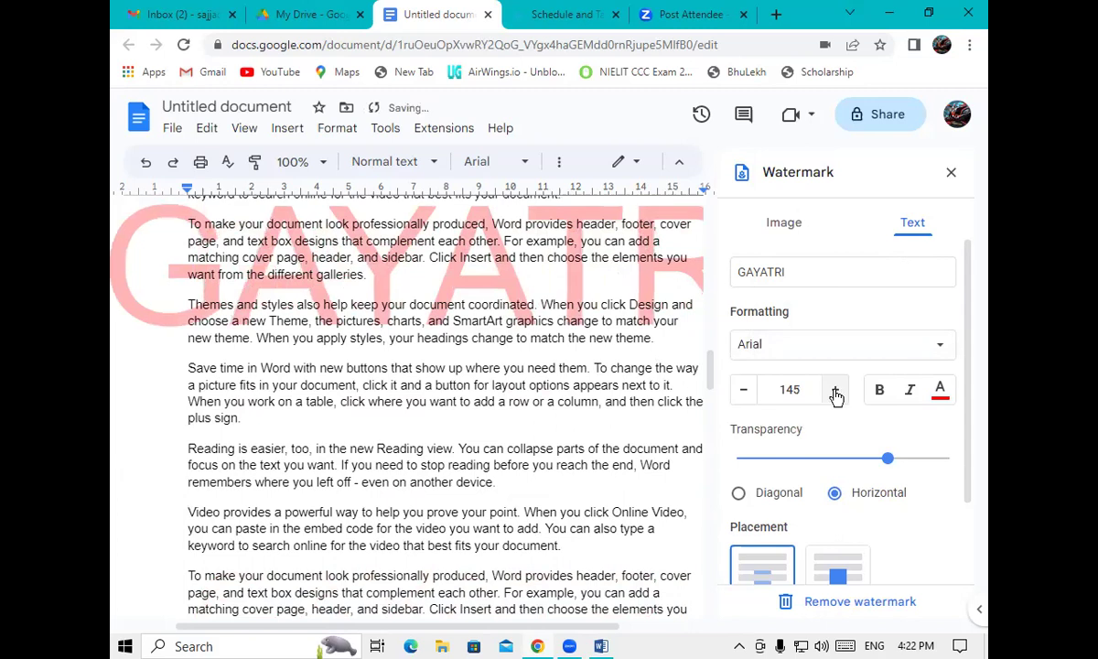
pyautogui.click(776, 386)
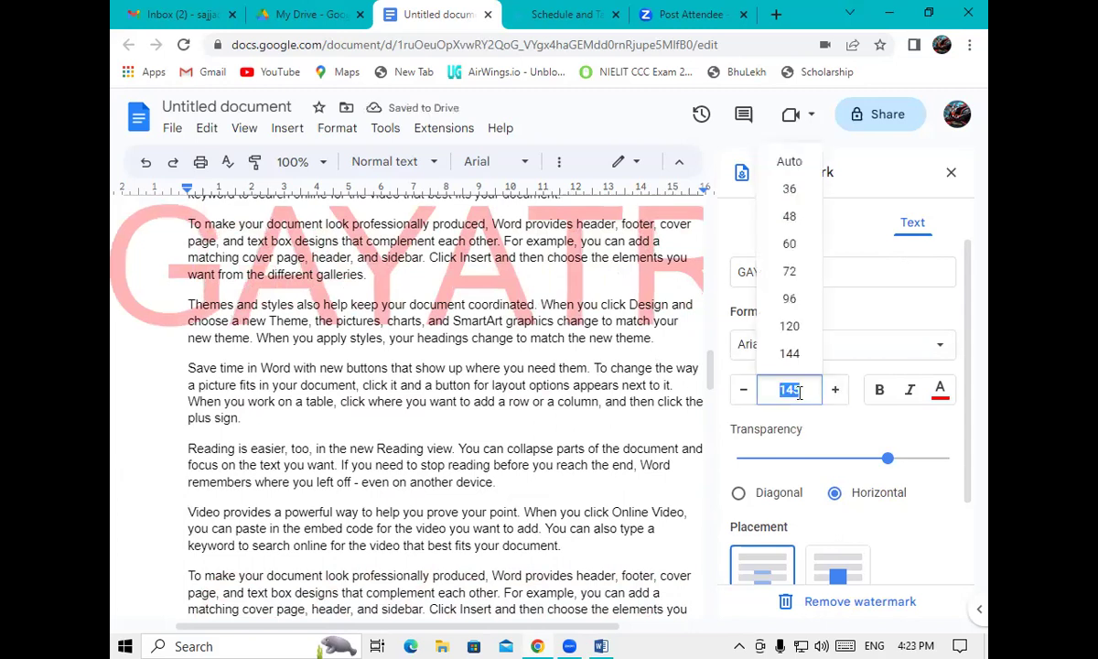
pyautogui.click(789, 189)
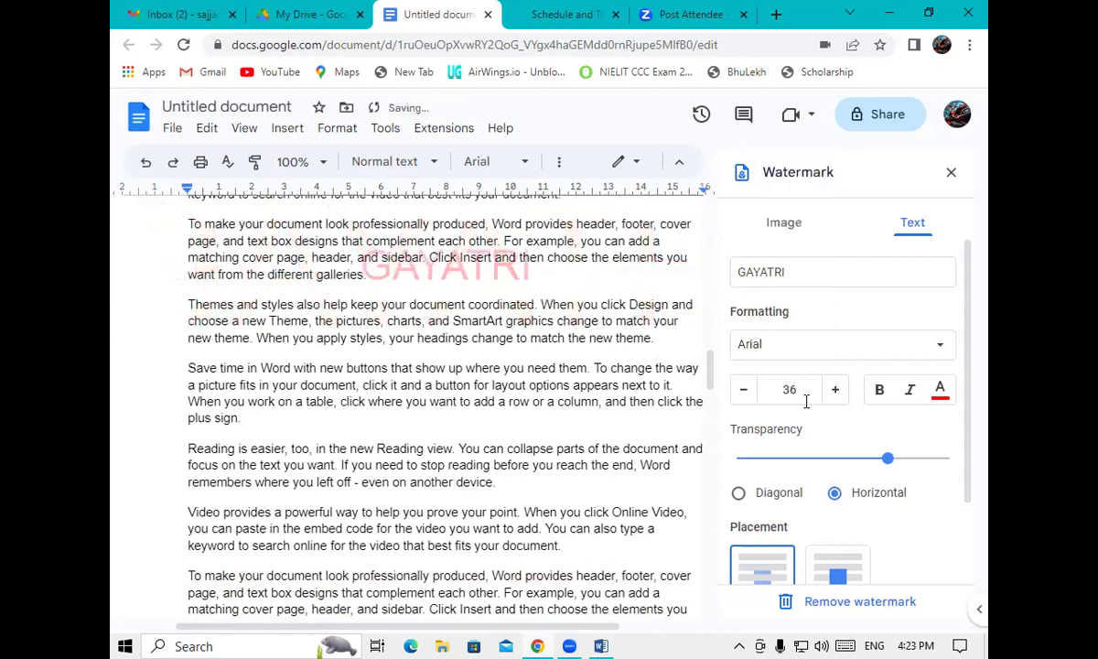
pyautogui.click(803, 391)
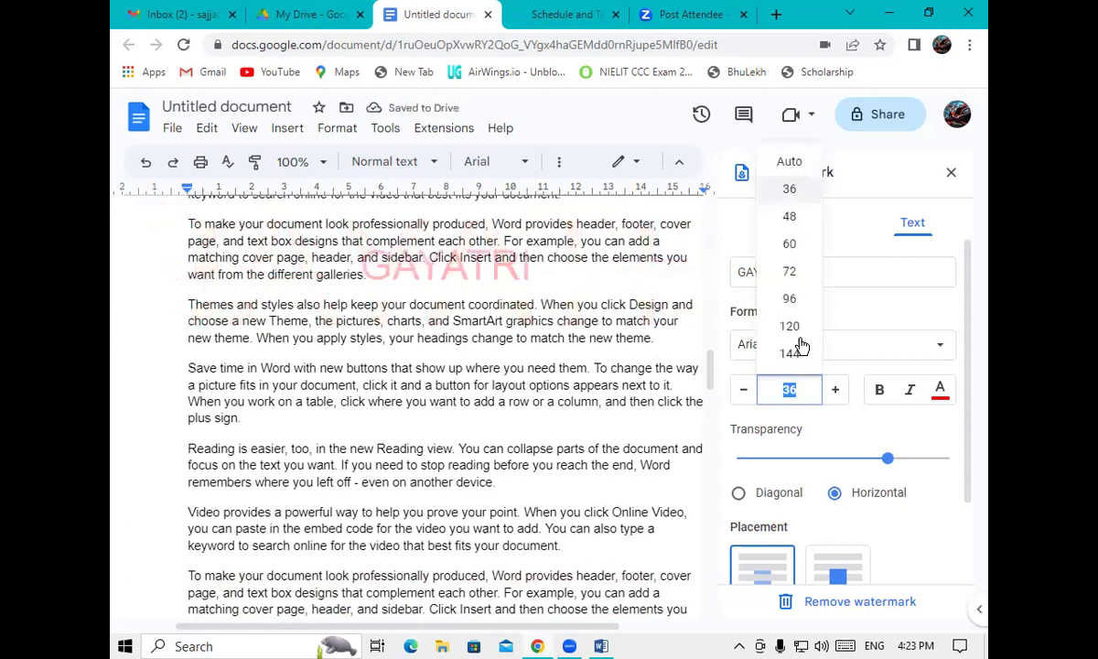
pyautogui.click(787, 163)
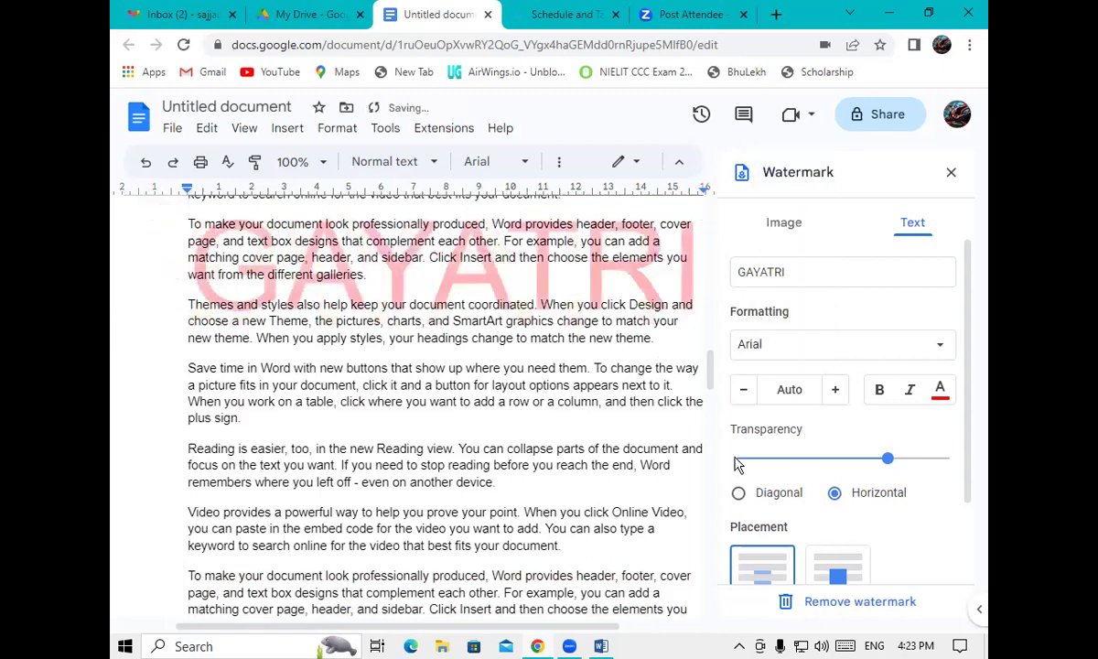
# Make the GAYATRI watermark bold and italic and close the watermark settings
pyautogui.click(881, 390)
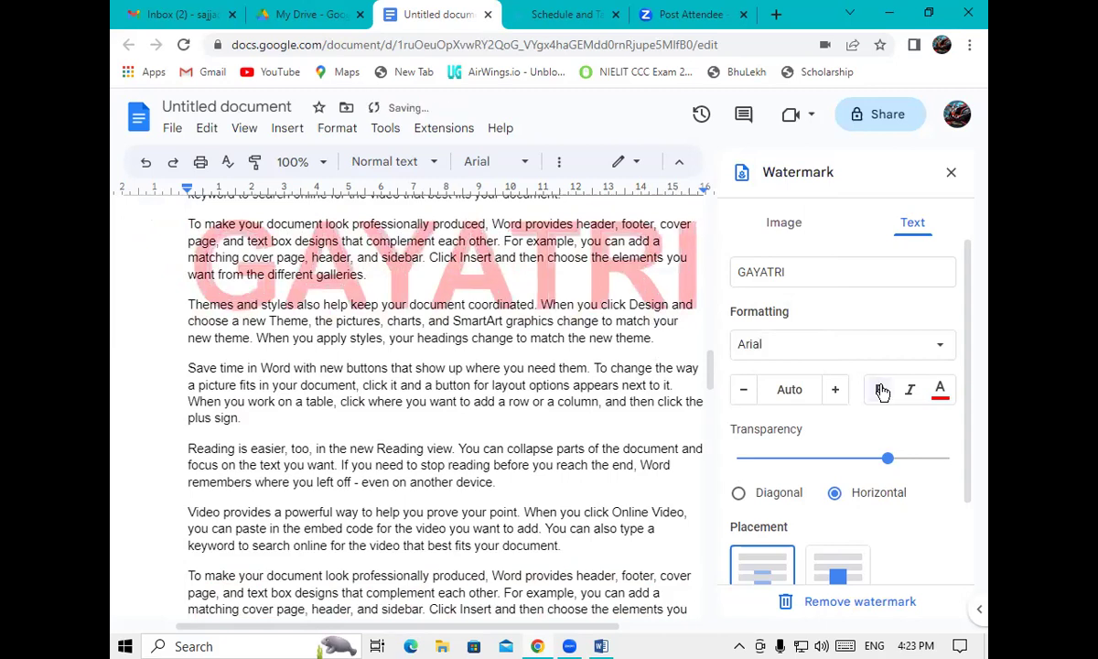
pyautogui.click(904, 391)
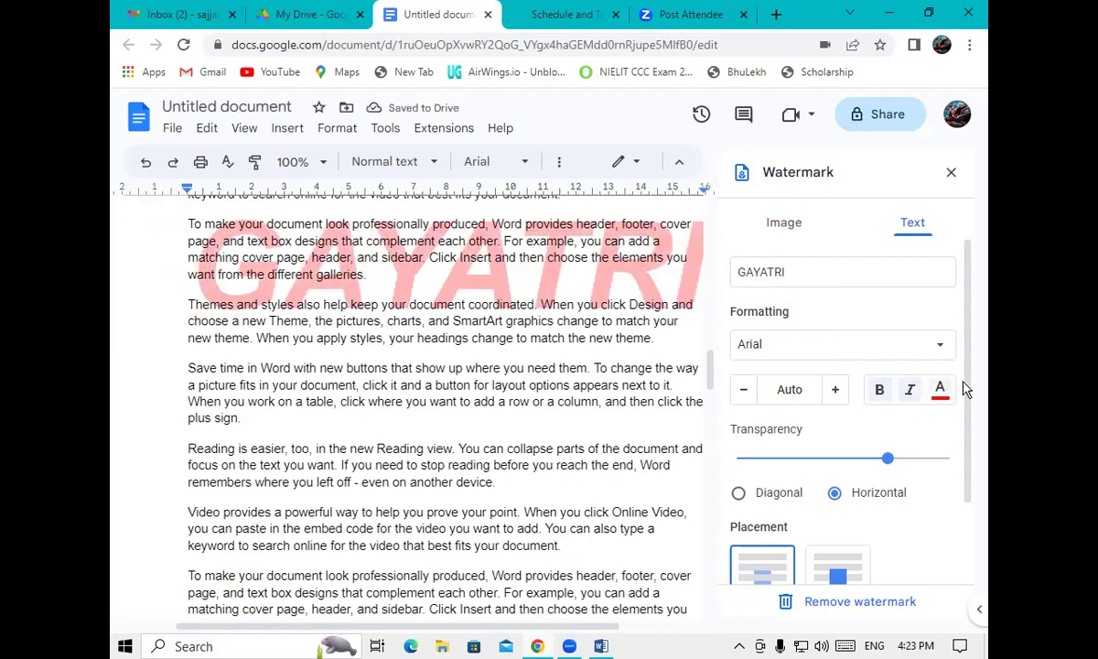
pyautogui.scroll(-2, 909, 439)
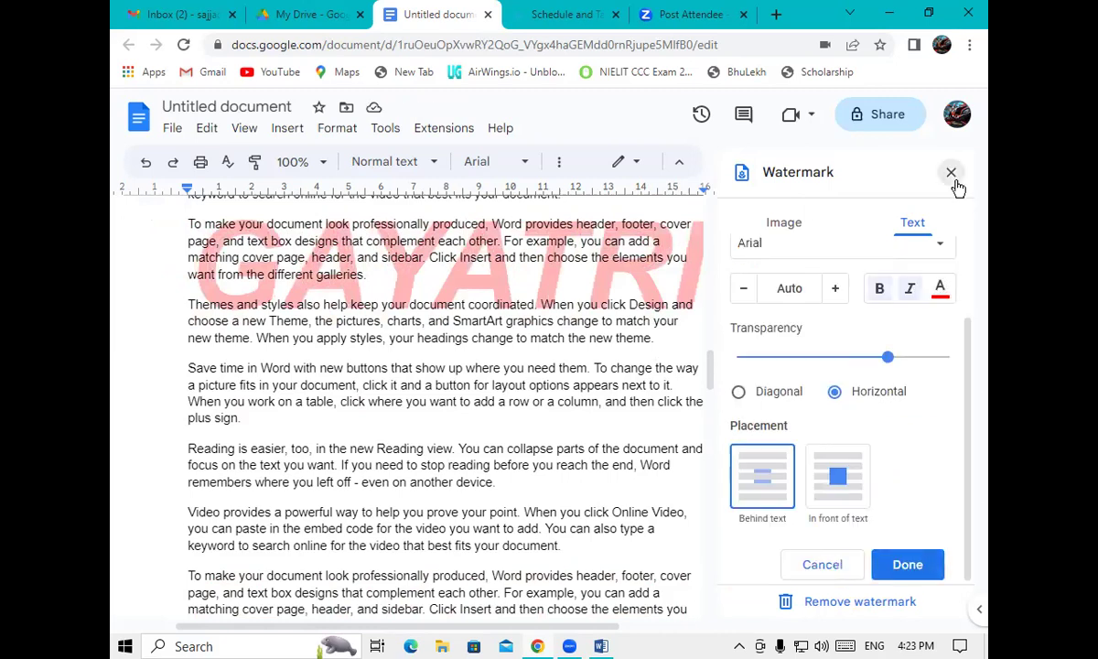
pyautogui.click(618, 361)
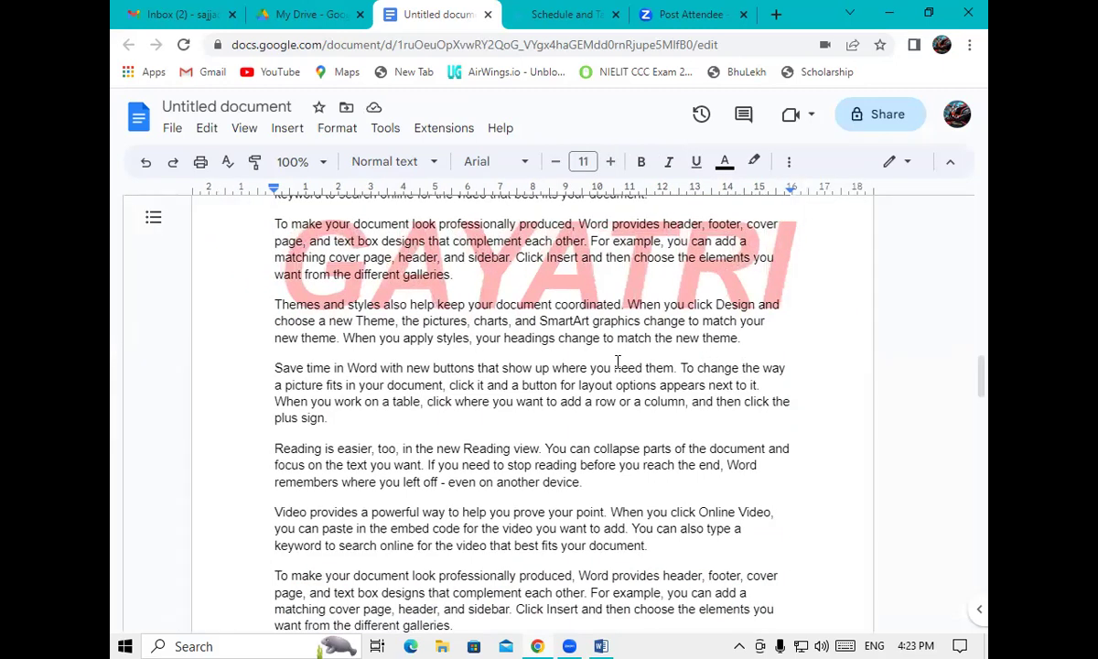
pyautogui.click(295, 137)
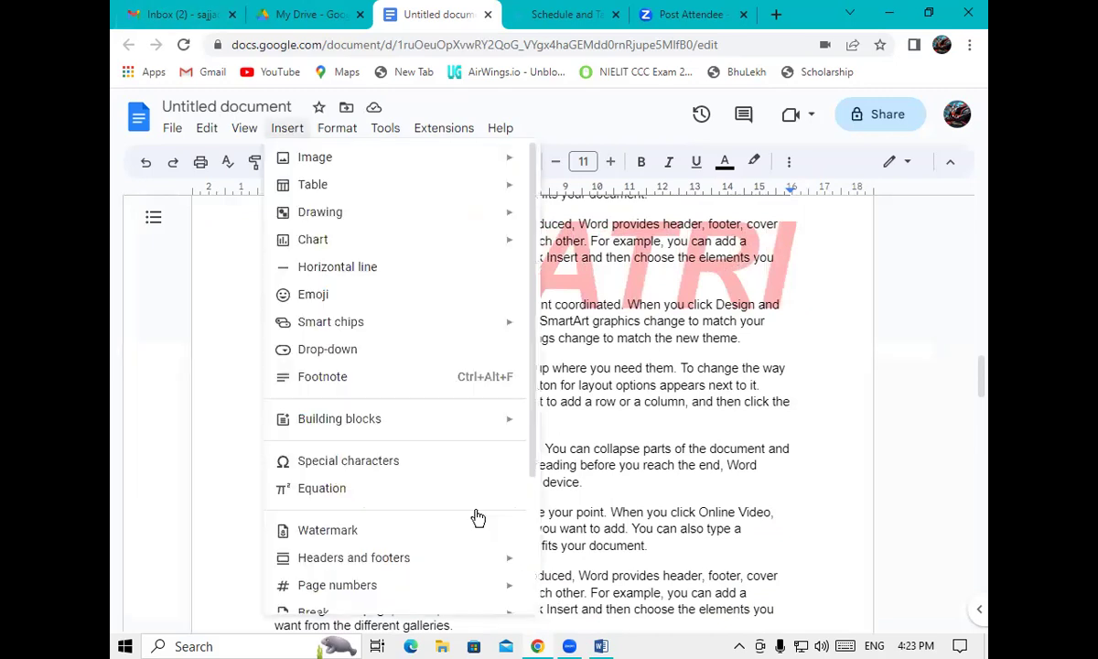
pyautogui.scroll(-1, 535, 480)
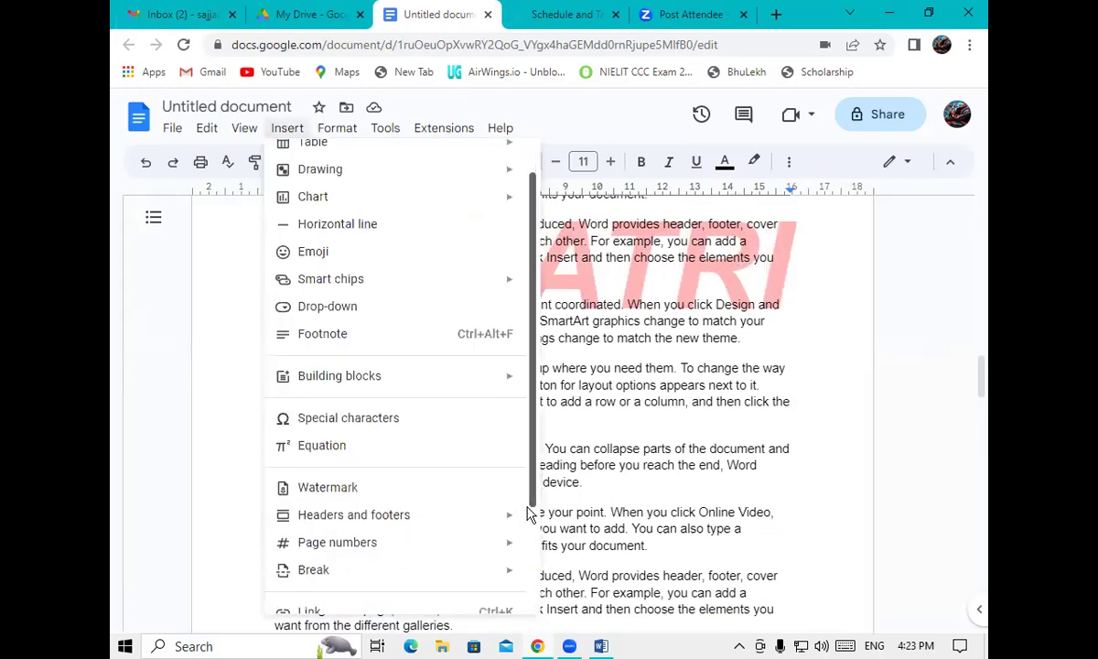
pyautogui.scroll(-2, 519, 554)
pyautogui.scroll(-1, 520, 554)
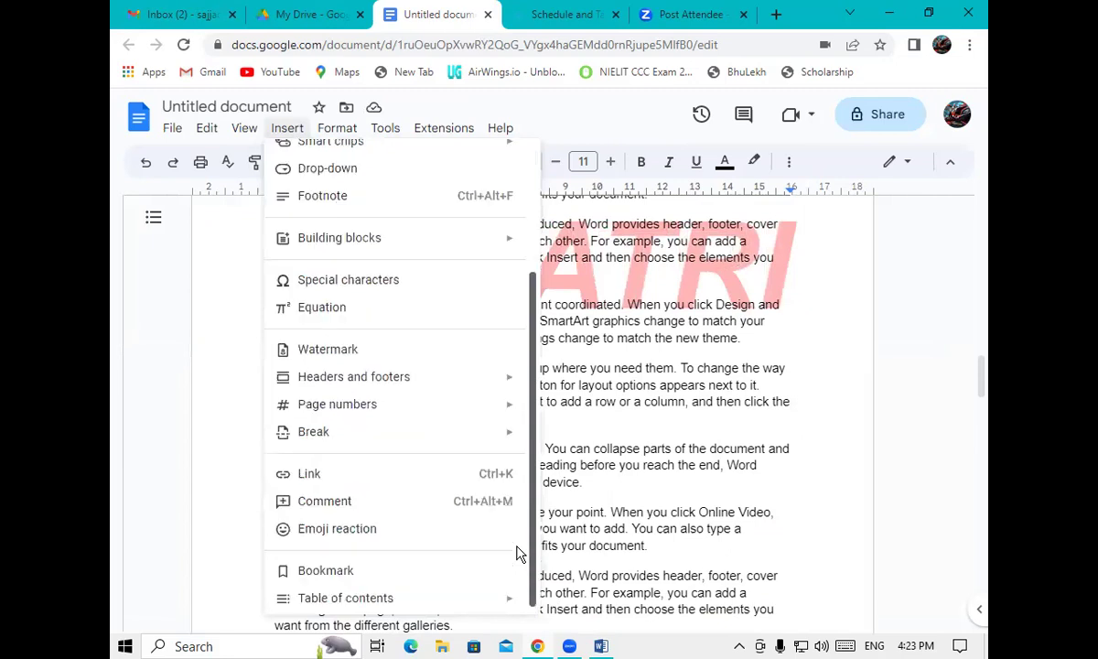
pyautogui.scroll(-1, 412, 403)
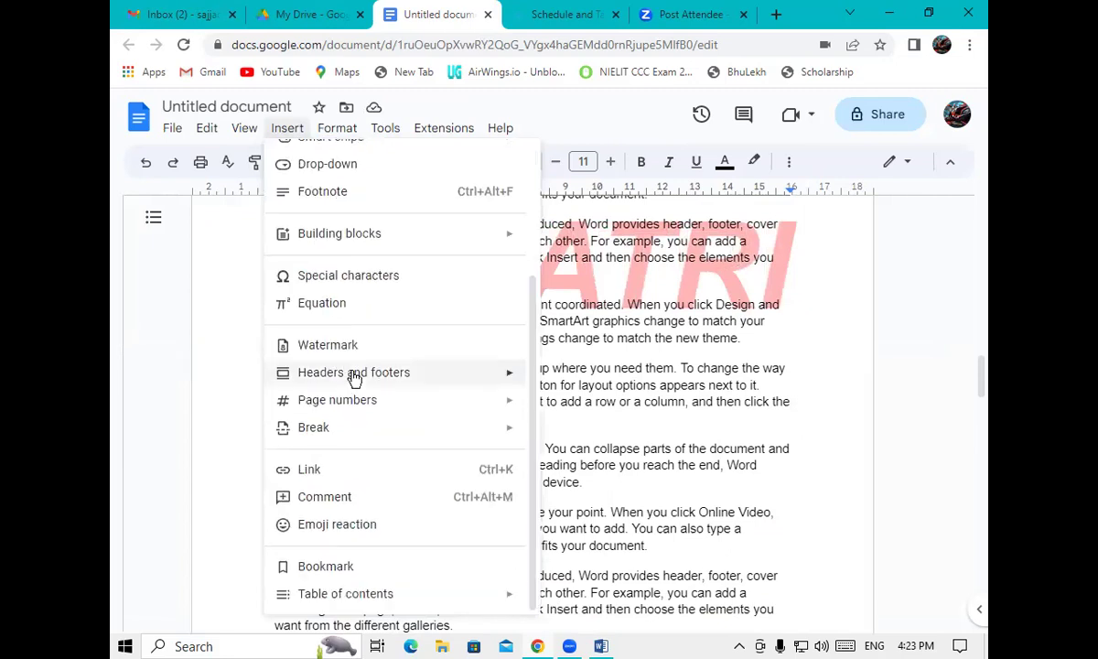
pyautogui.moveTo(357, 383)
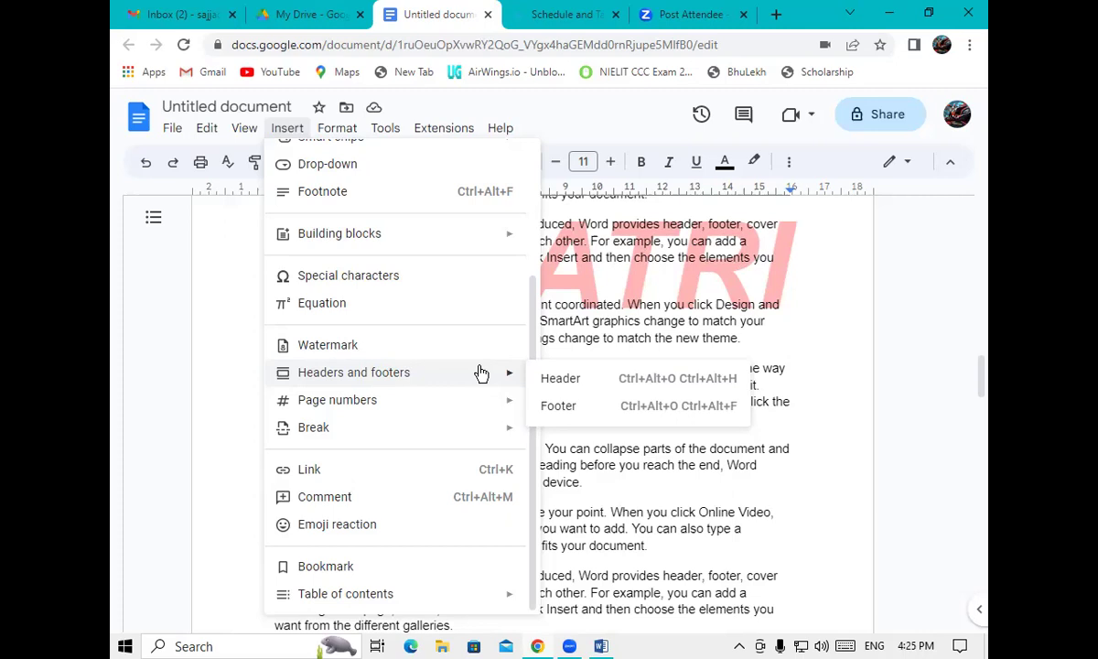
pyautogui.click(759, 314)
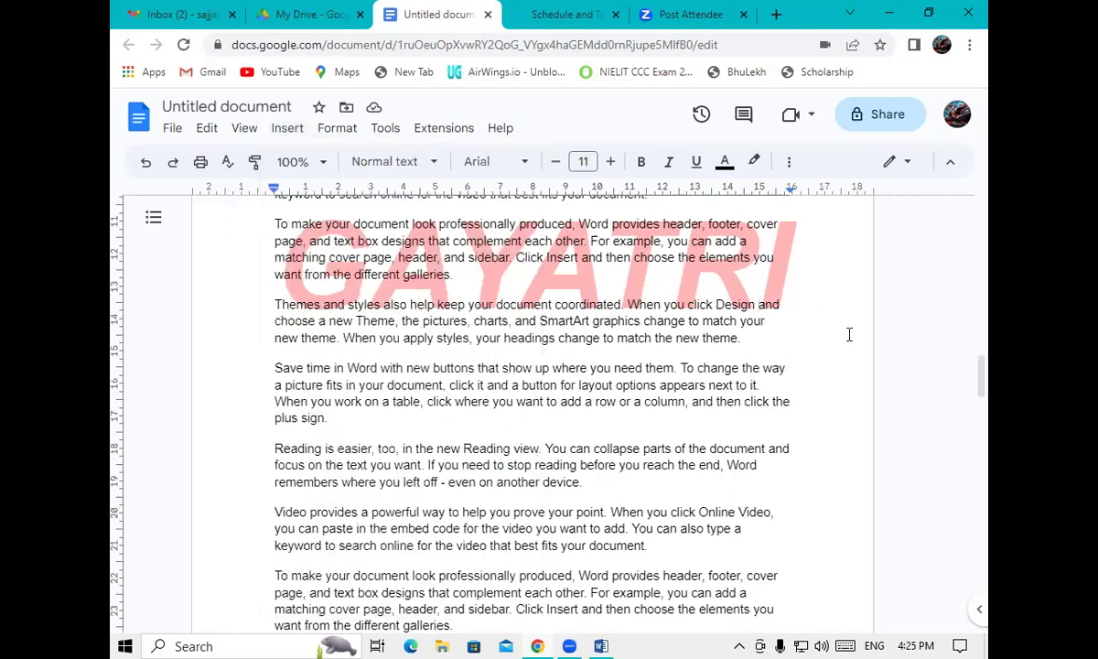
# In Word's Document1, type SRV into the page header and return to the body
pyautogui.click(601, 647)
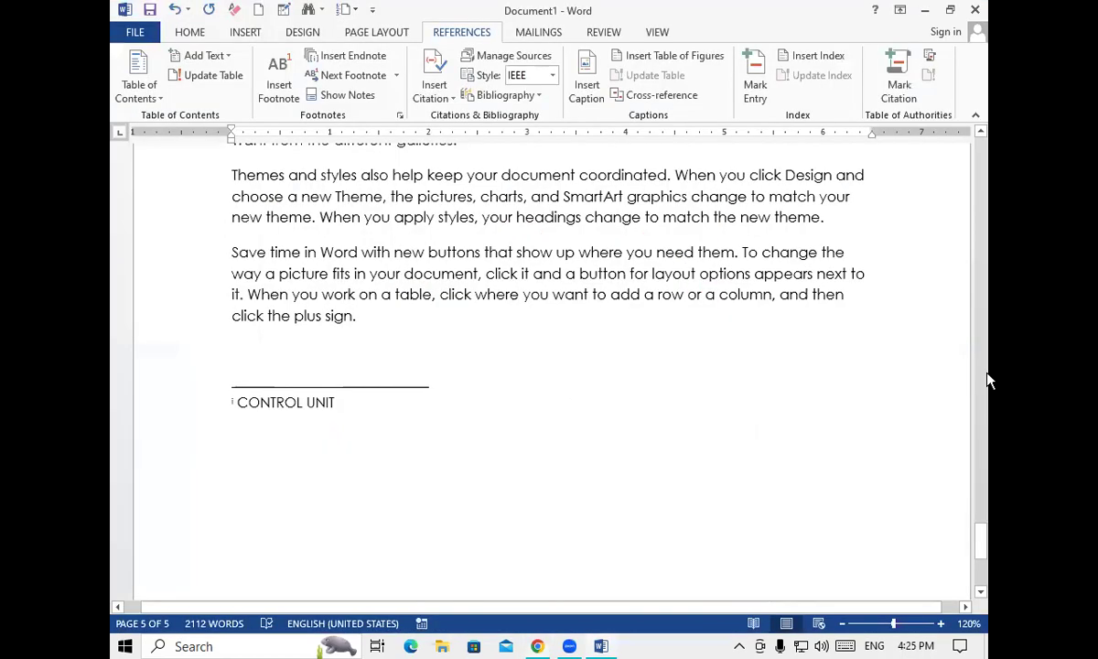
pyautogui.scroll(15, 962, 204)
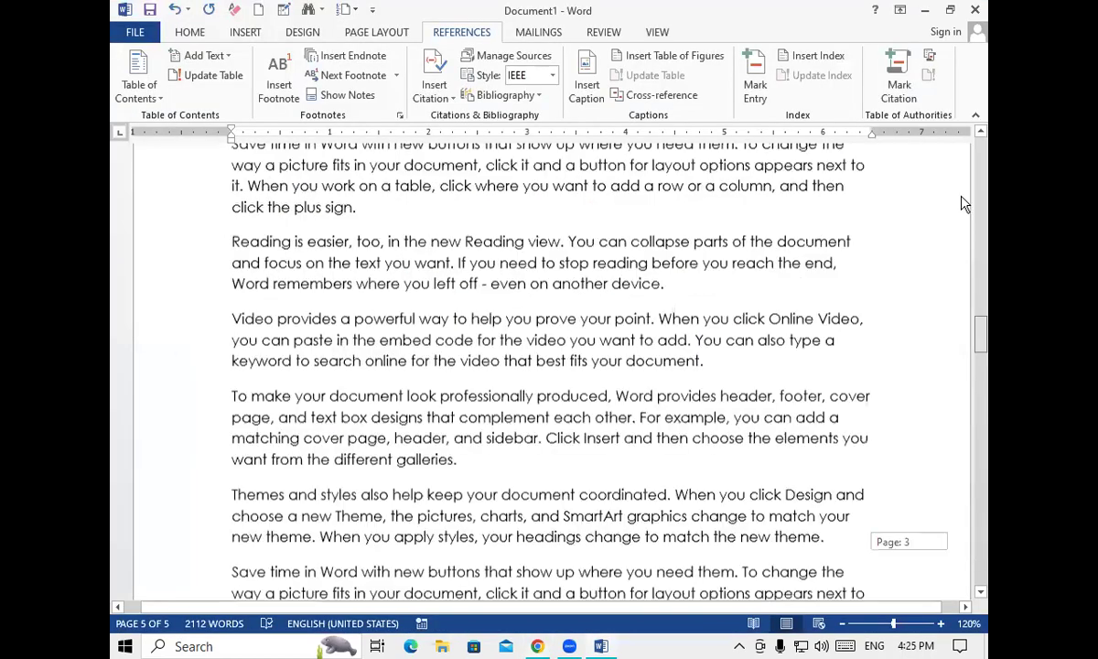
pyautogui.scroll(10, 963, 204)
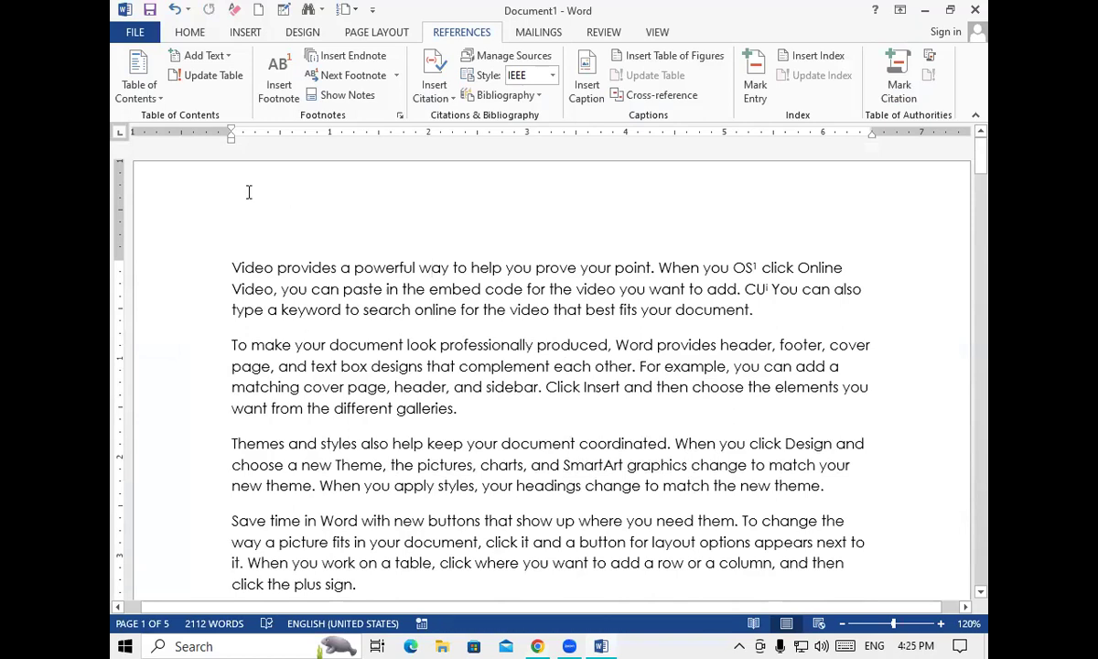
pyautogui.doubleClick(252, 187)
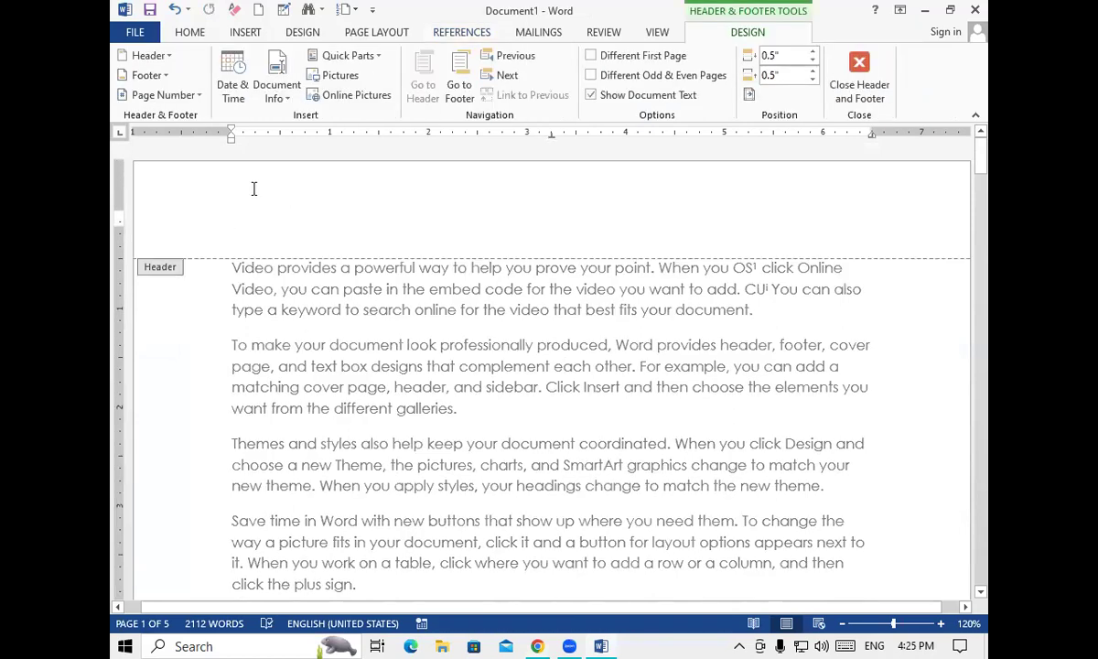
pyautogui.write('SRV')
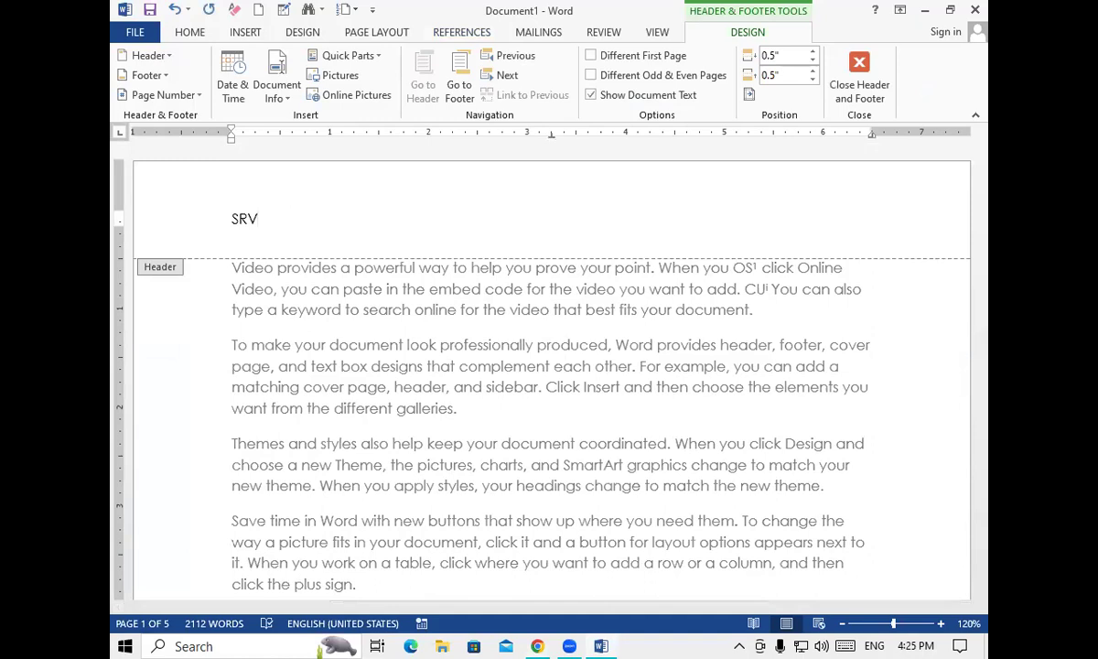
pyautogui.doubleClick(273, 341)
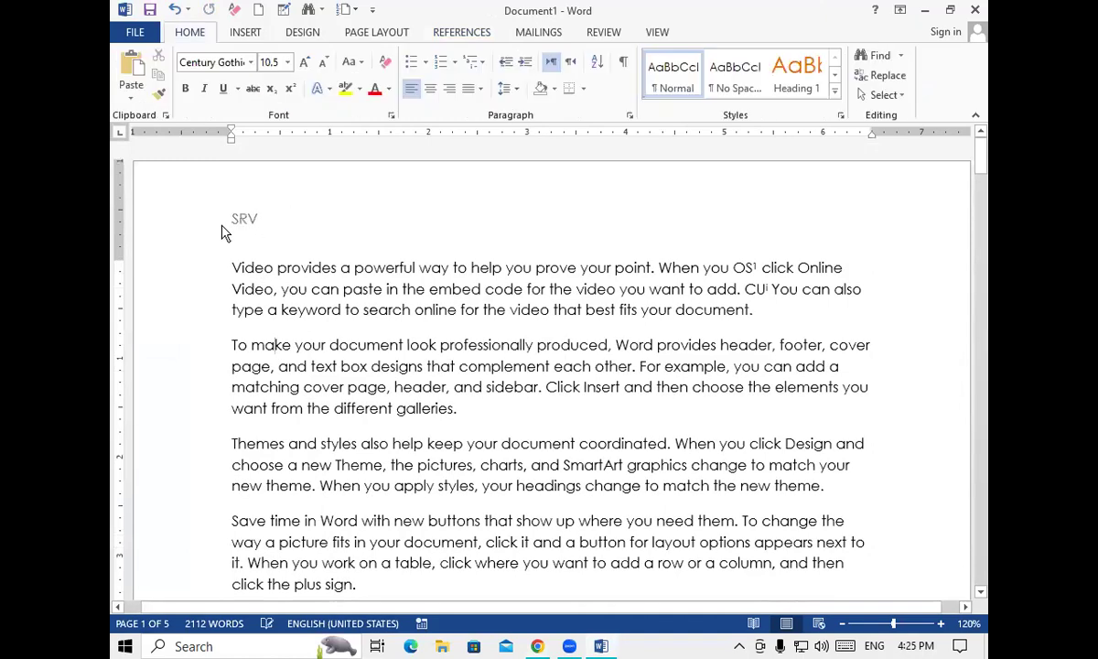
pyautogui.moveTo(984, 173); pyautogui.dragTo(981, 249)
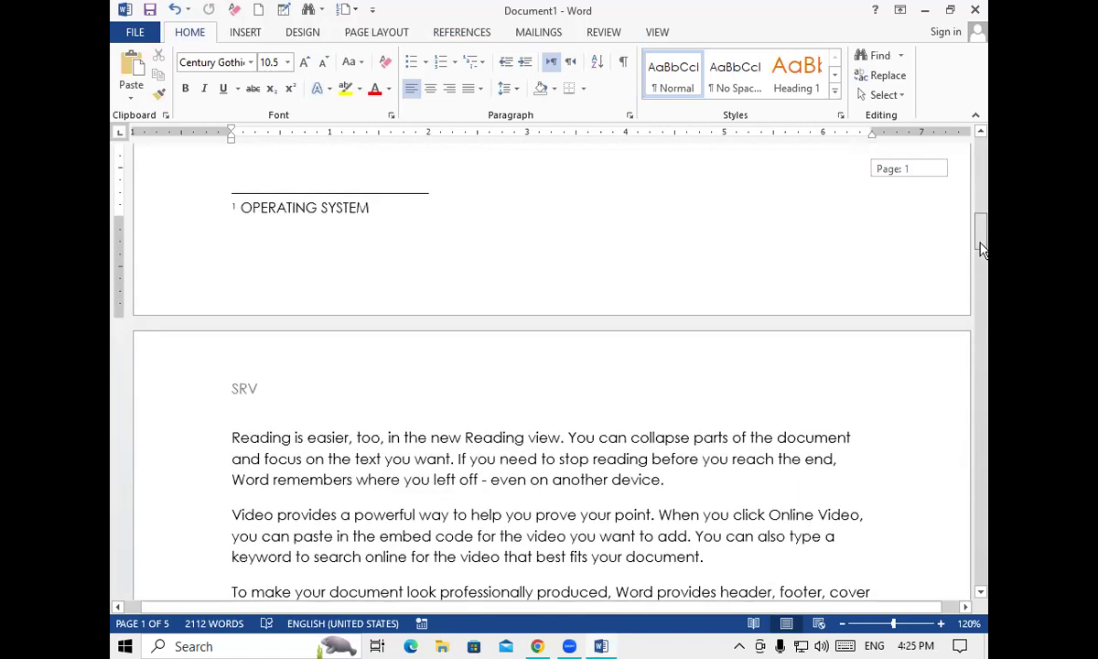
pyautogui.moveTo(980, 248); pyautogui.dragTo(983, 527)
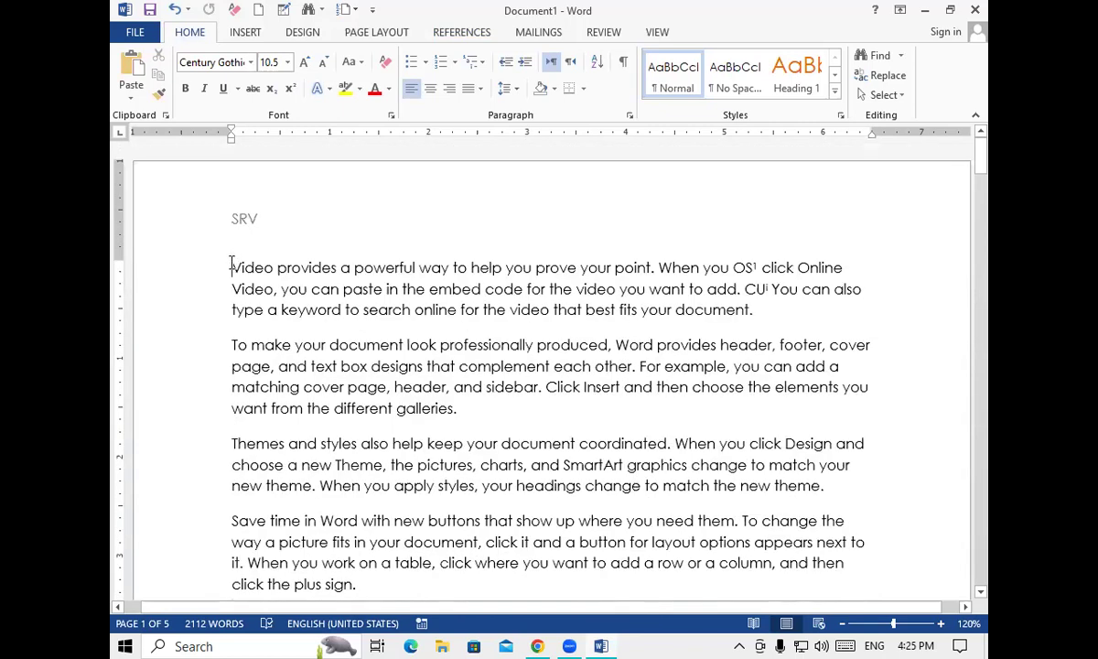
# Add an SRV line above the first paragraph and style it as Heading 1
pyautogui.press('Return')
pyautogui.press('Up')
pyautogui.write('SRV')
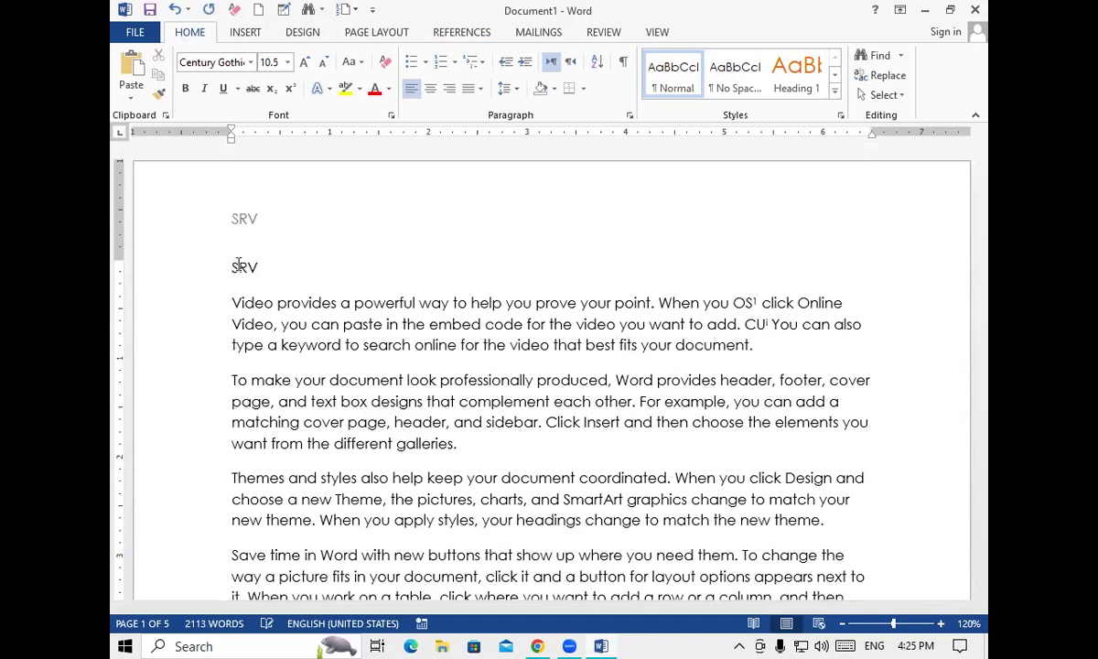
pyautogui.click(218, 269)
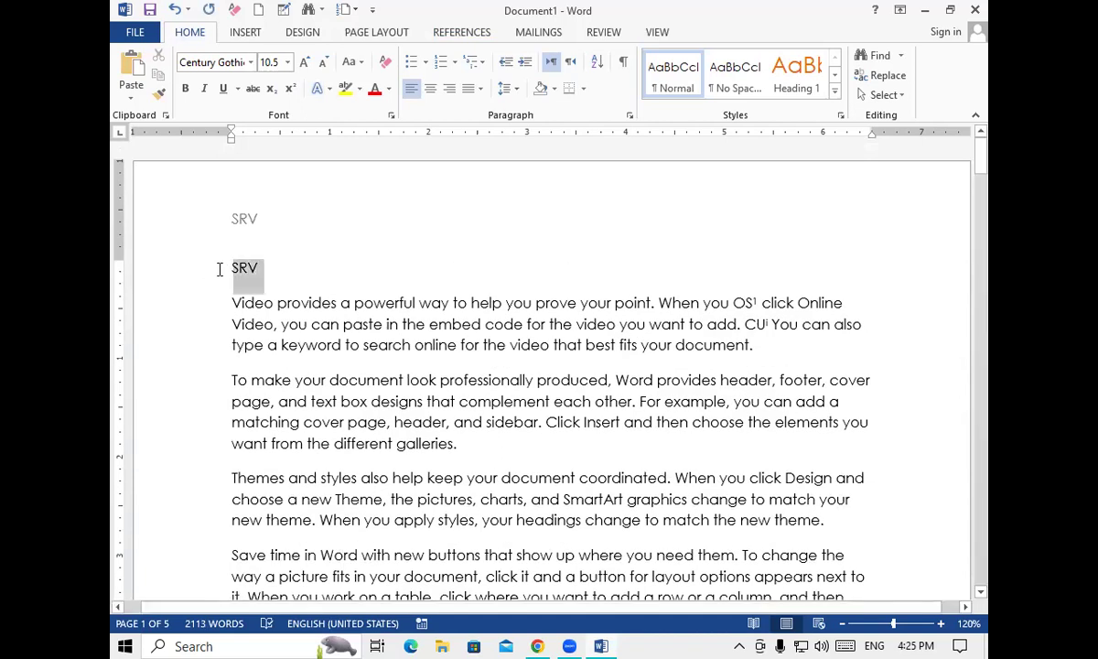
pyautogui.click(792, 91)
pyautogui.click(289, 301)
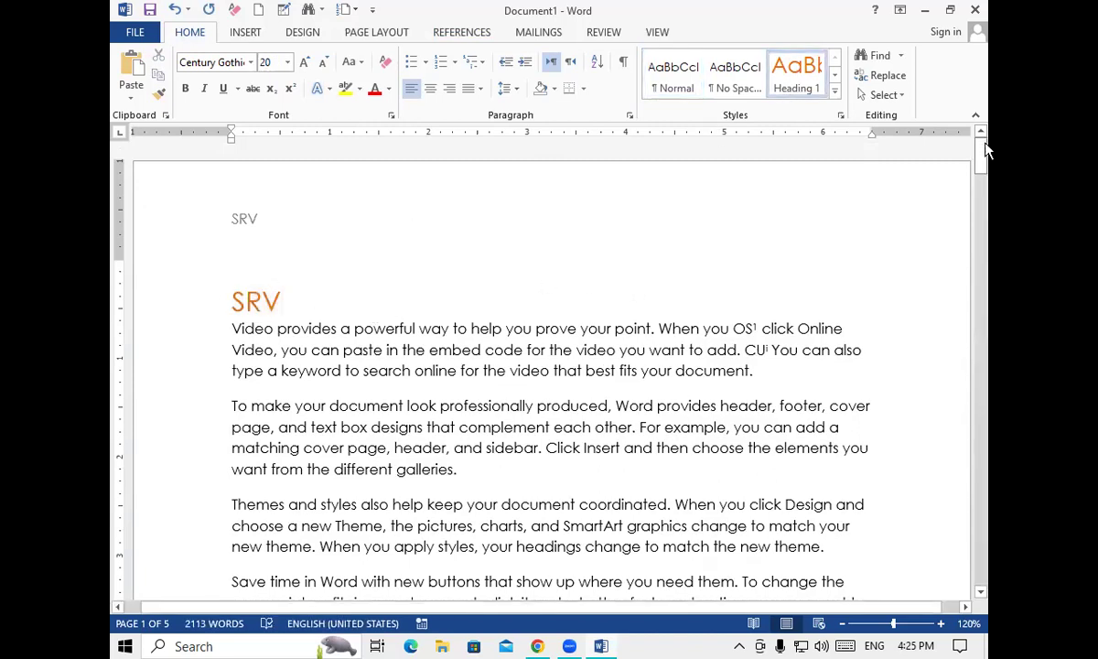
pyautogui.moveTo(986, 179); pyautogui.dragTo(987, 227)
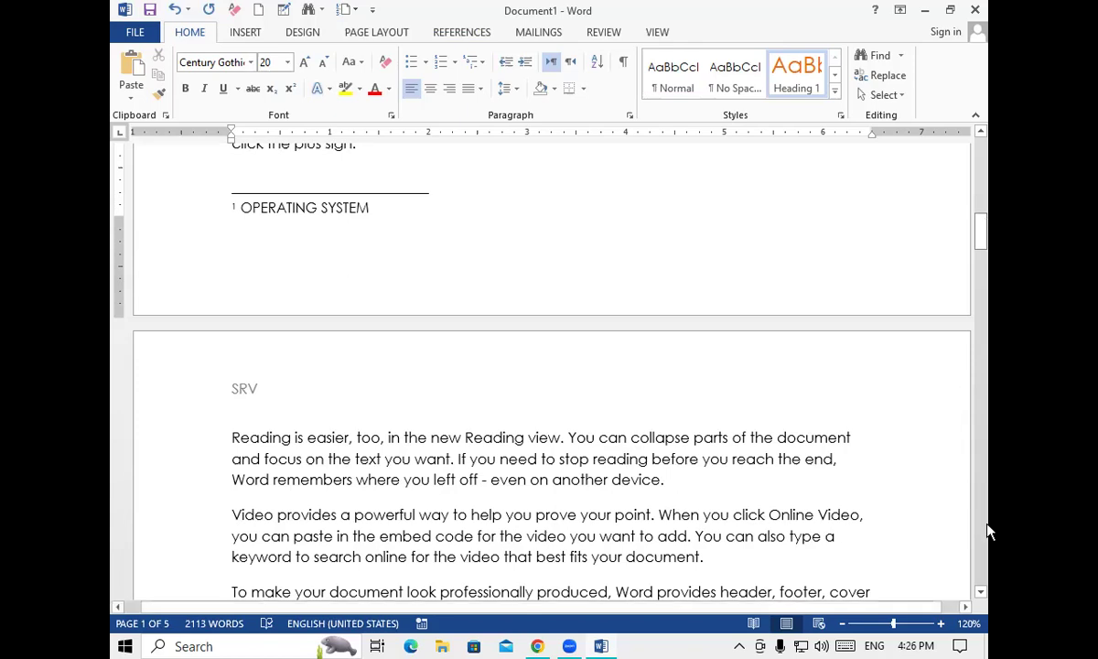
# Return to Google Docs in Chrome and glance over the Insert menu without choosing anything
pyautogui.click(535, 648)
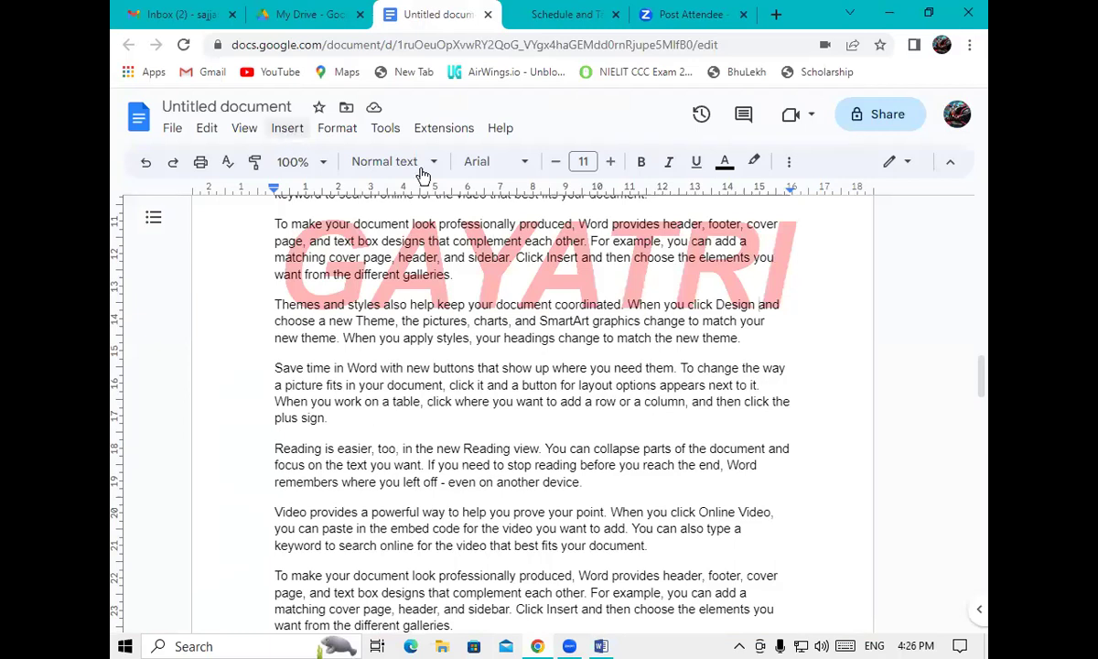
pyautogui.hotkey('alt', 'i')
pyautogui.scroll(-3, 414, 347)
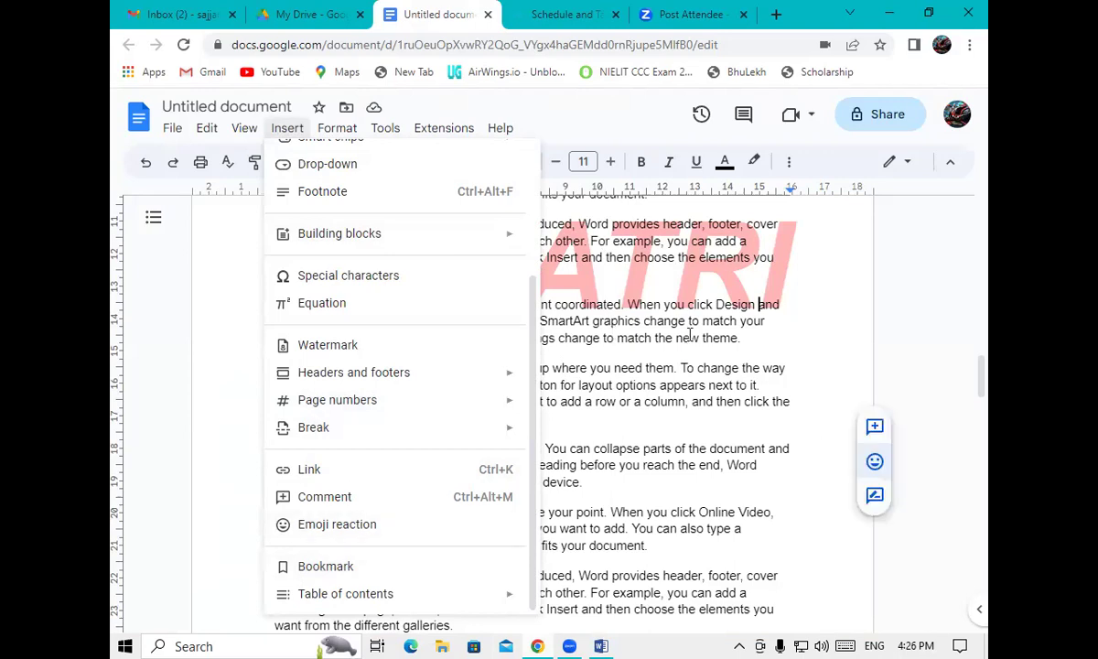
pyautogui.press('Escape')
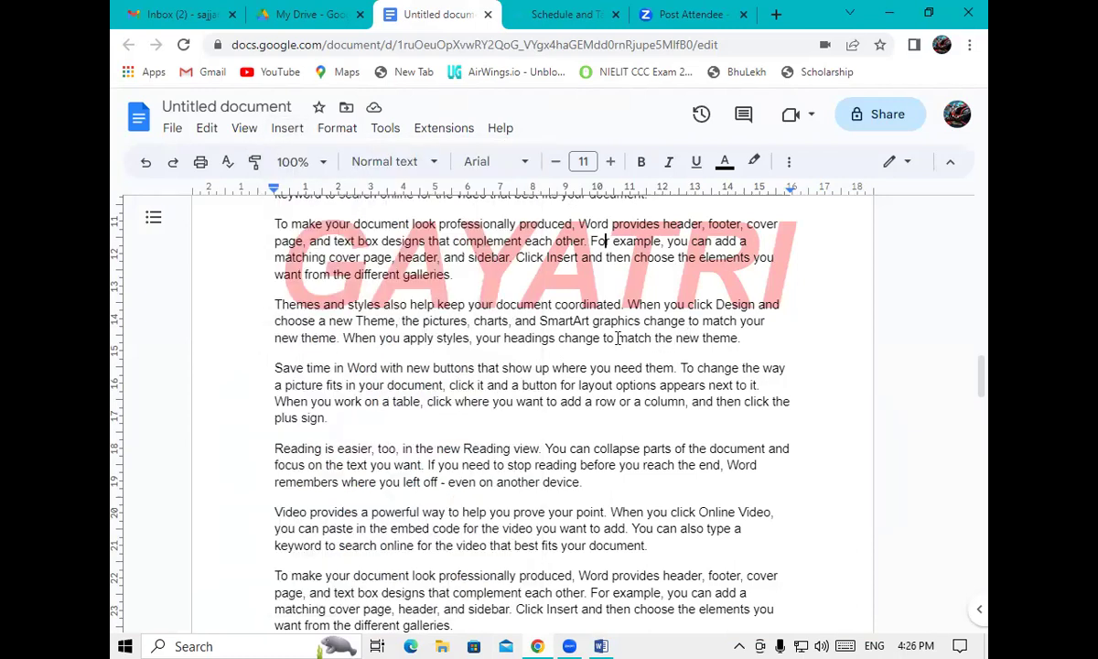
# Bookmark the phrase 'match the new theme.' and check the new bookmark's details
pyautogui.moveTo(619, 338); pyautogui.dragTo(747, 336)
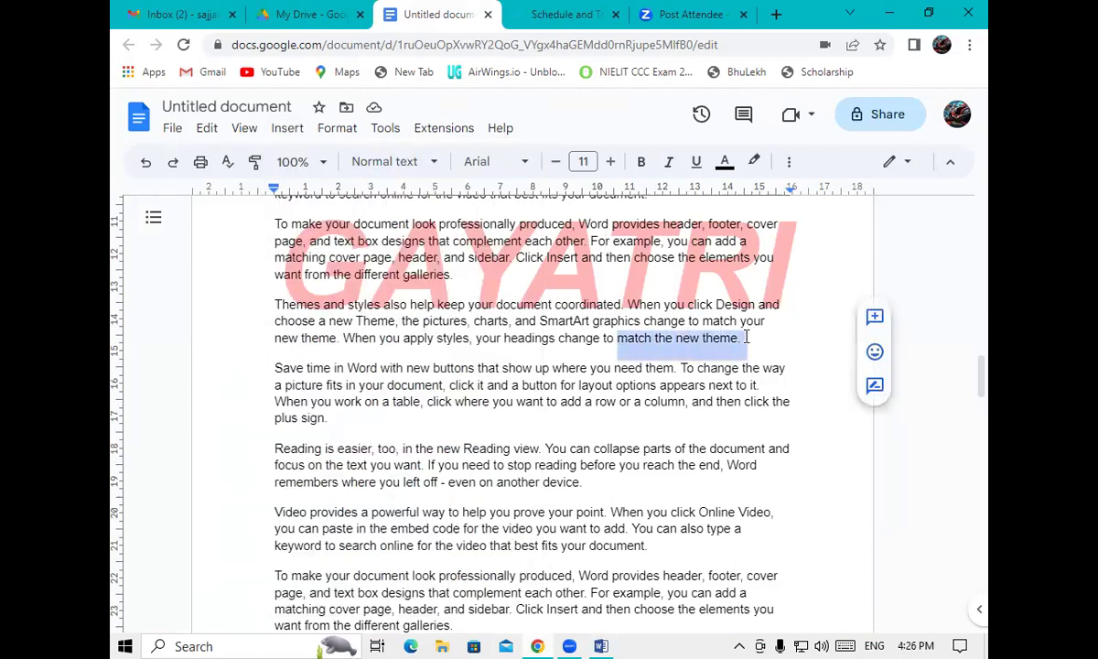
pyautogui.click(286, 130)
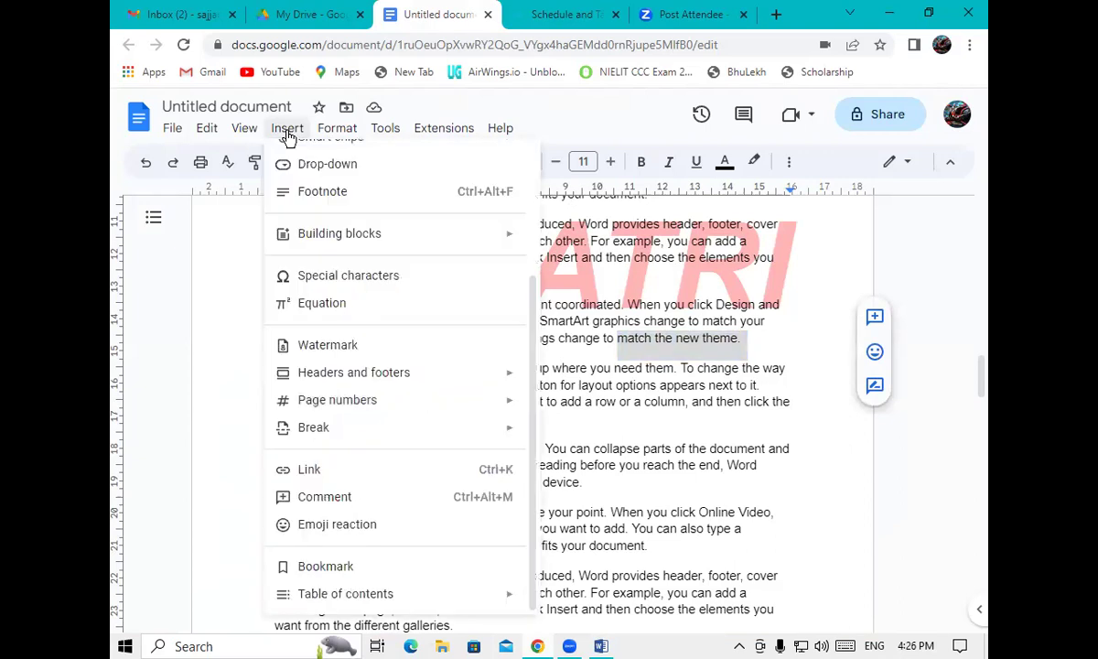
pyautogui.click(357, 564)
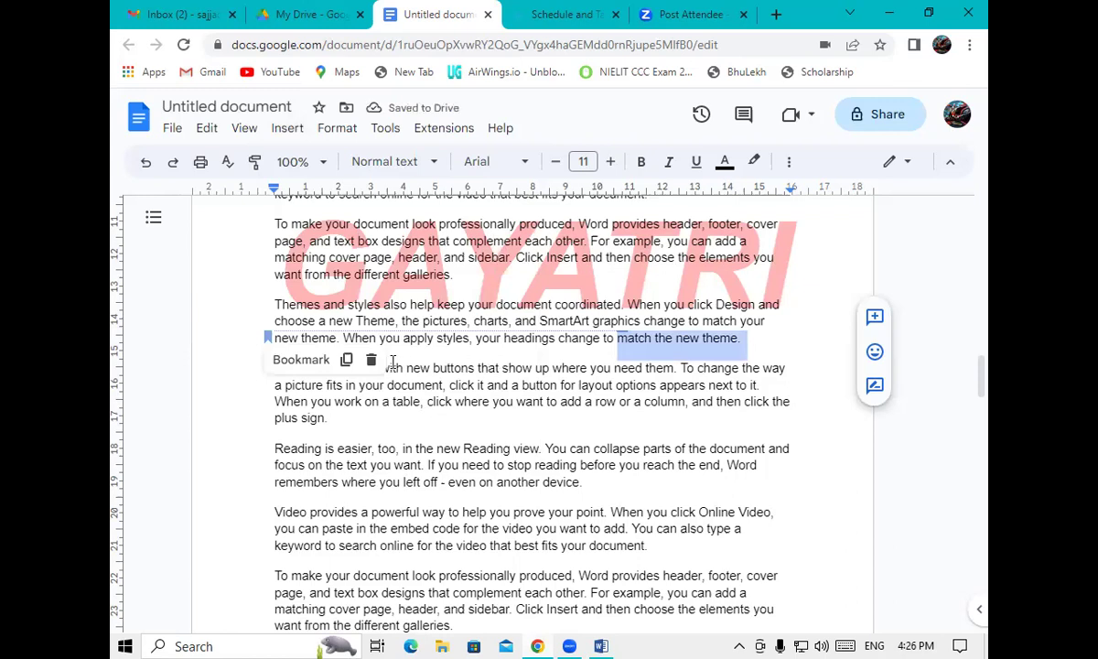
pyautogui.click(518, 414)
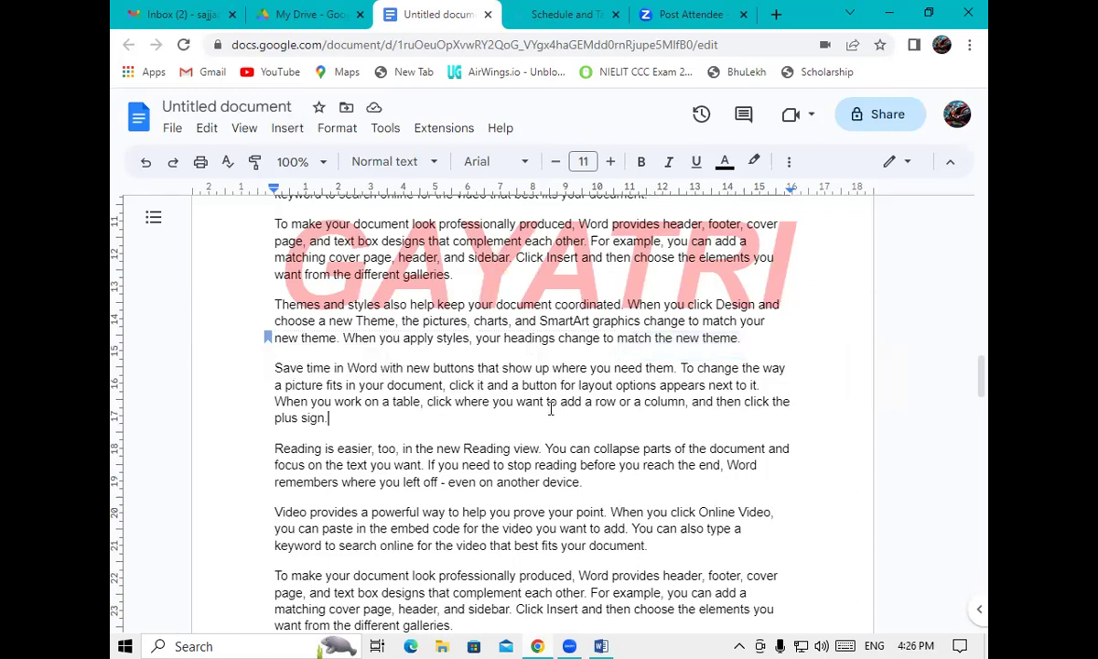
pyautogui.click(268, 340)
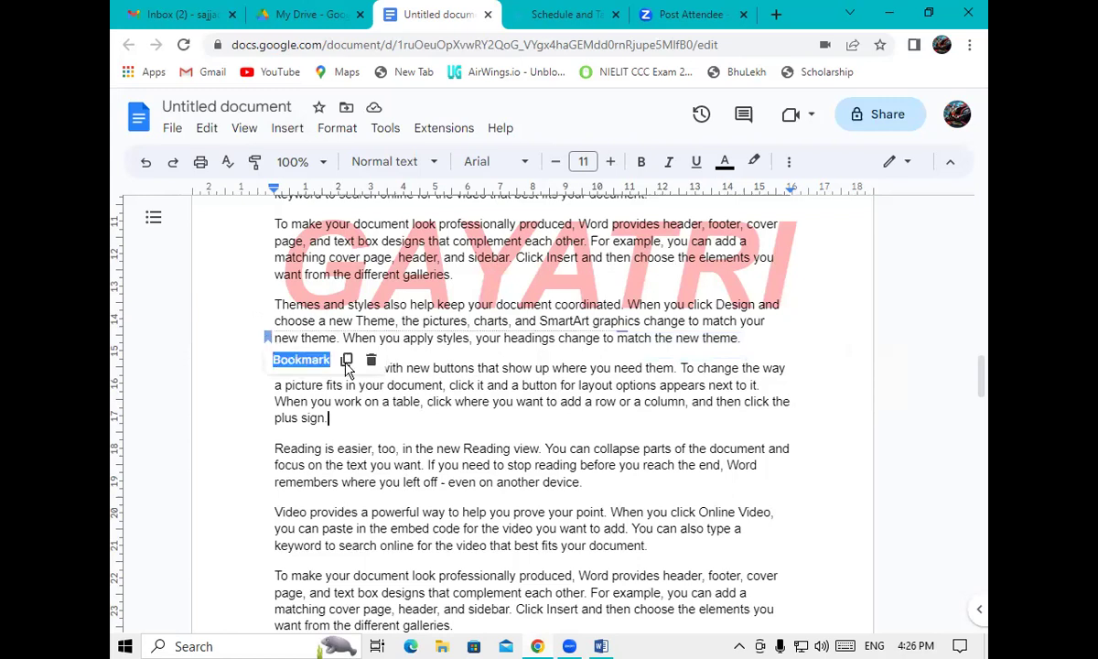
pyautogui.click(593, 319)
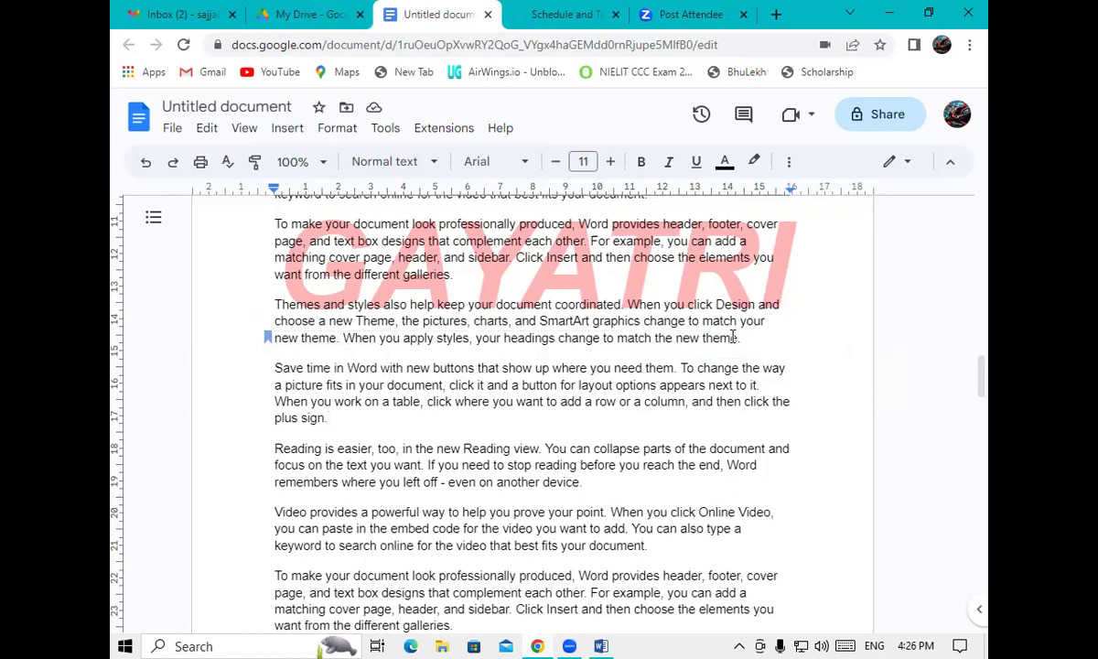
pyautogui.click(657, 337)
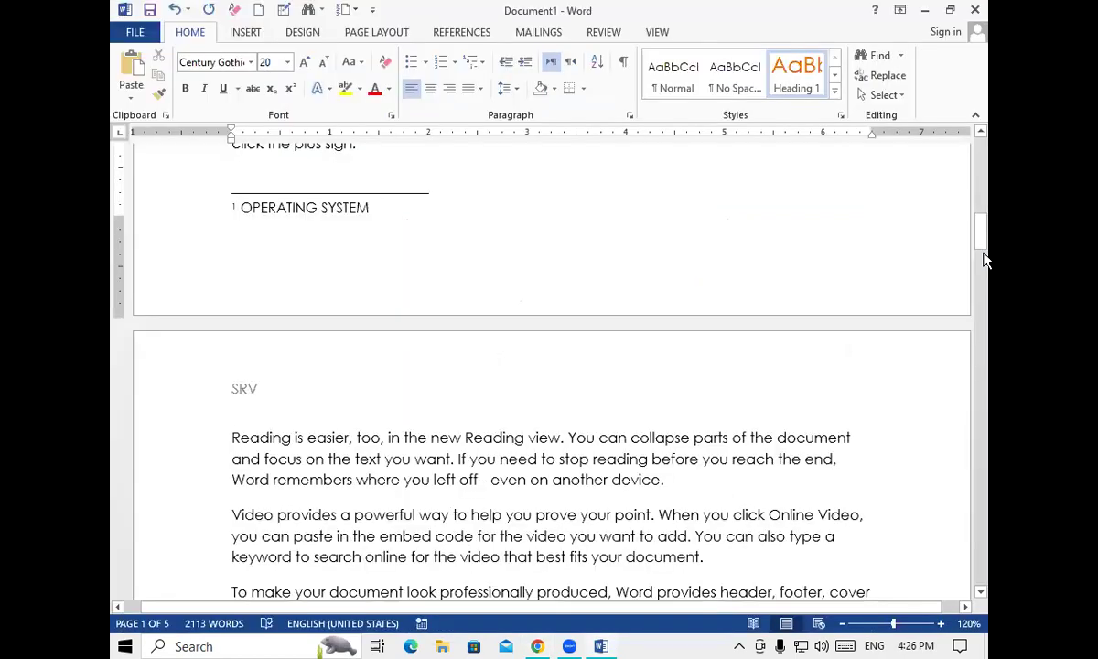
# Bookmark the words 'different galleries' in Word under the name GIT
pyautogui.moveTo(983, 257); pyautogui.dragTo(972, 17)
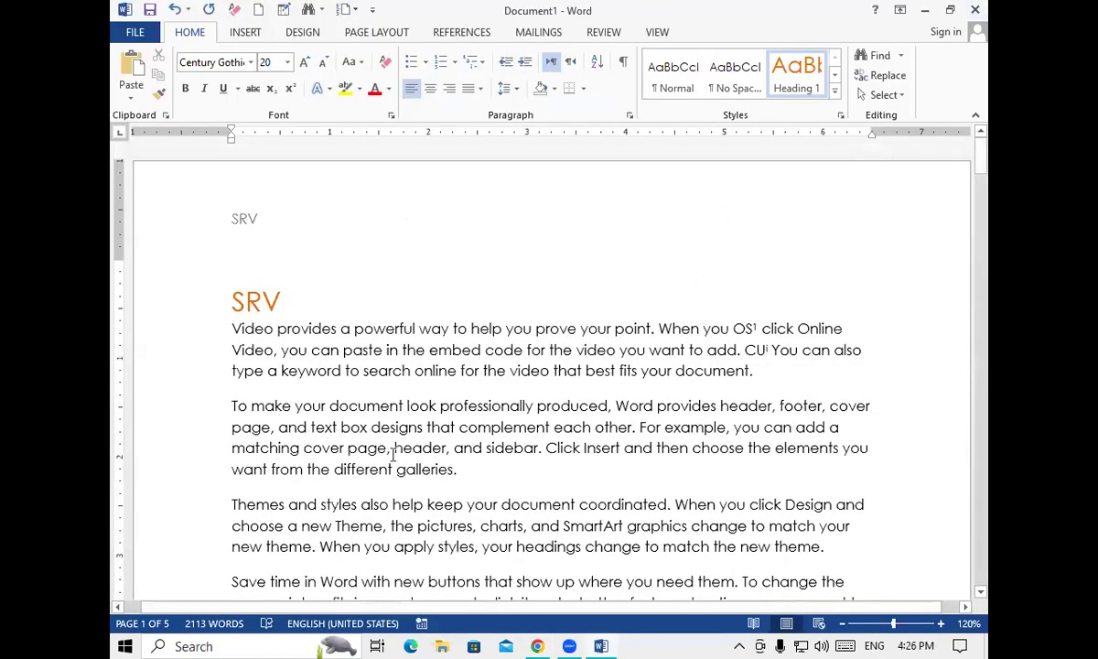
pyautogui.moveTo(335, 469); pyautogui.dragTo(450, 469)
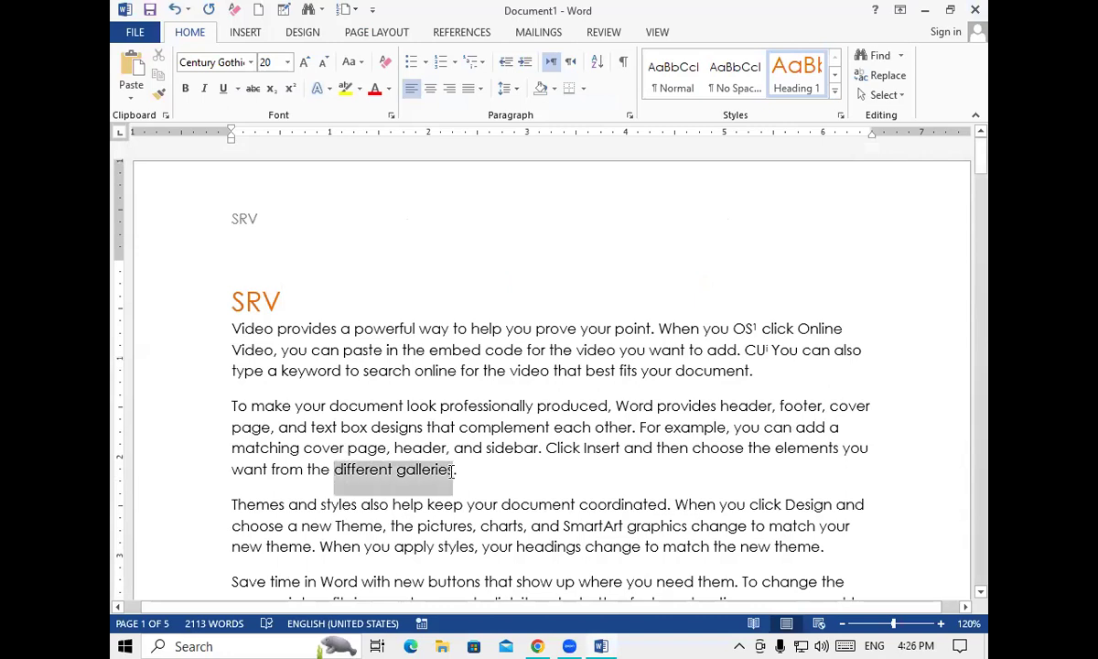
pyautogui.click(247, 37)
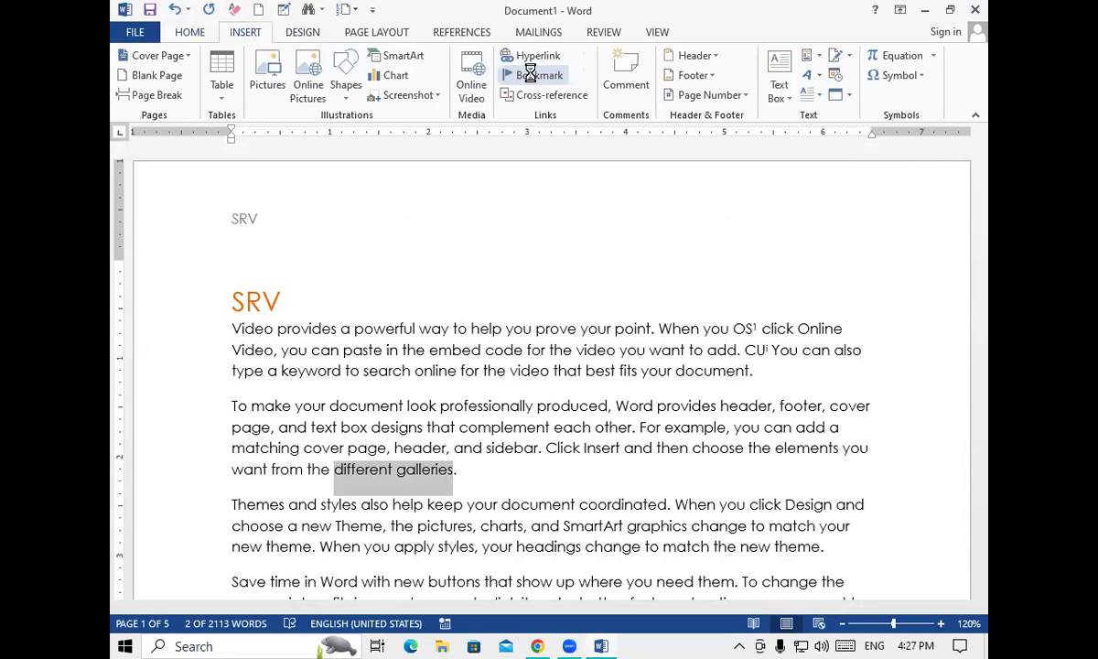
pyautogui.click(512, 76)
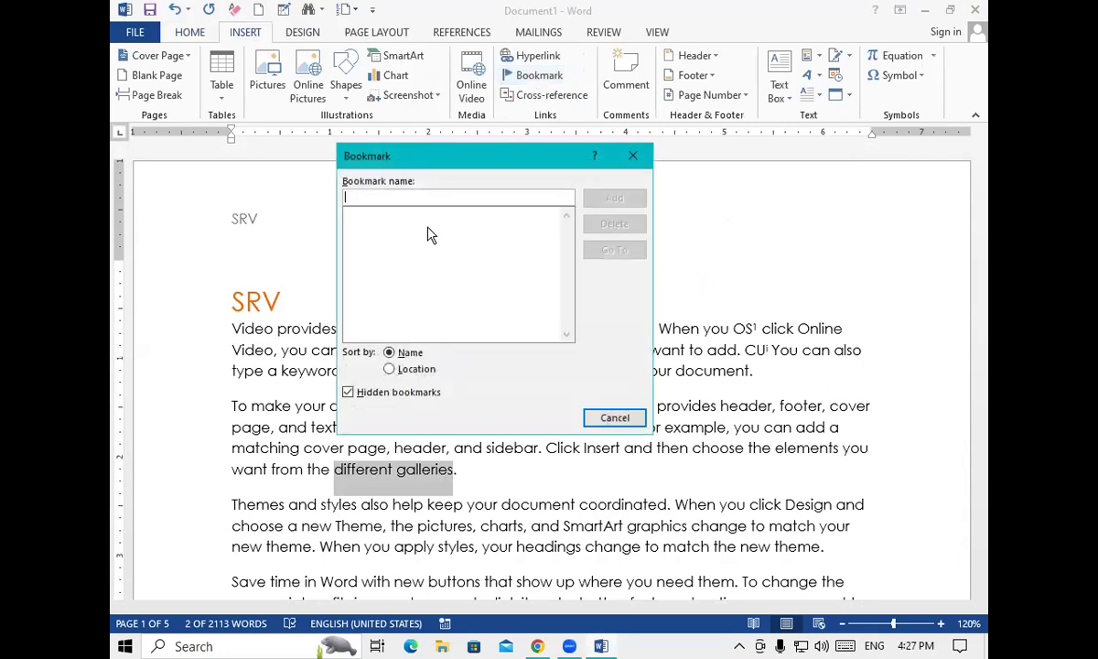
pyautogui.write('GIT')
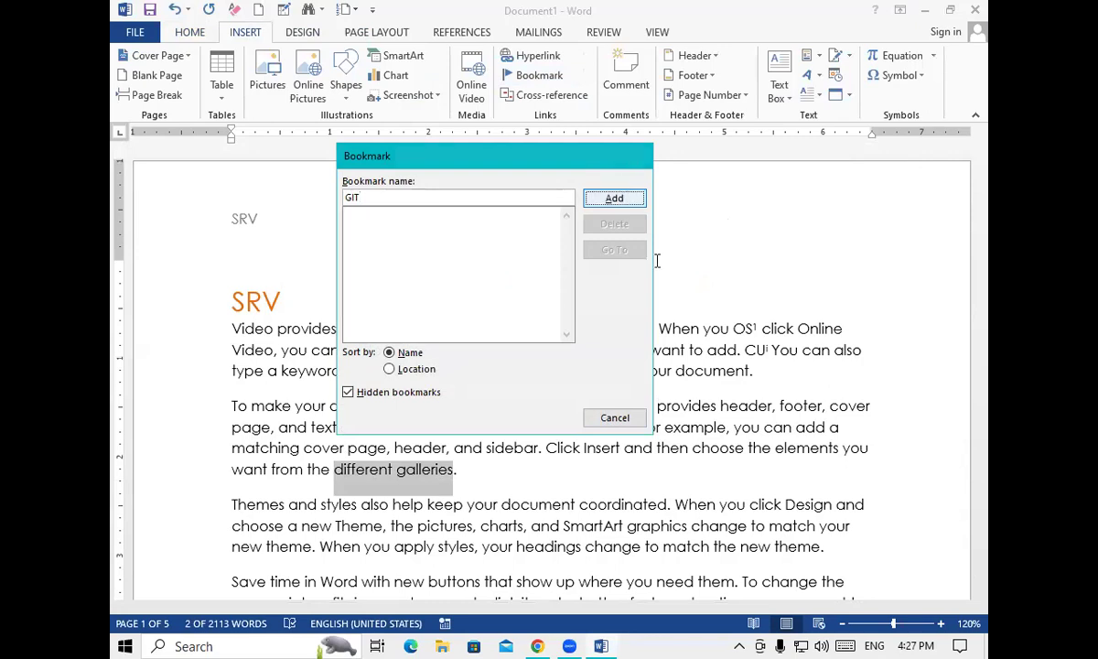
pyautogui.press('Return')
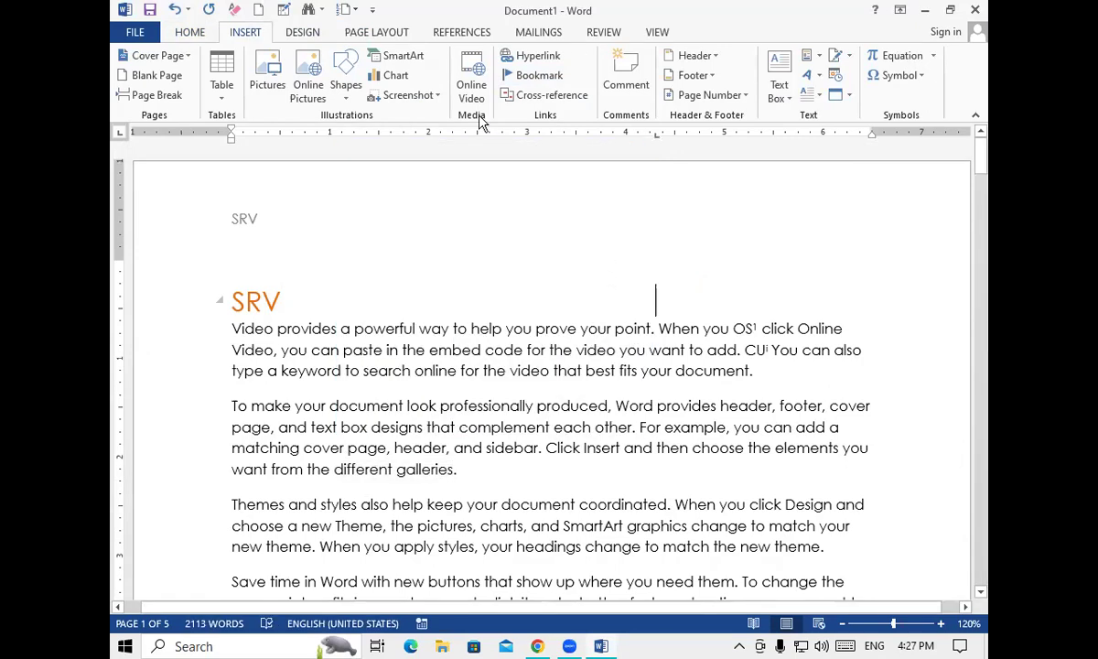
# Go To the GIT bookmark to confirm it, then close the Bookmark dialog
pyautogui.click(535, 76)
pyautogui.moveTo(457, 331); pyautogui.dragTo(766, 16)
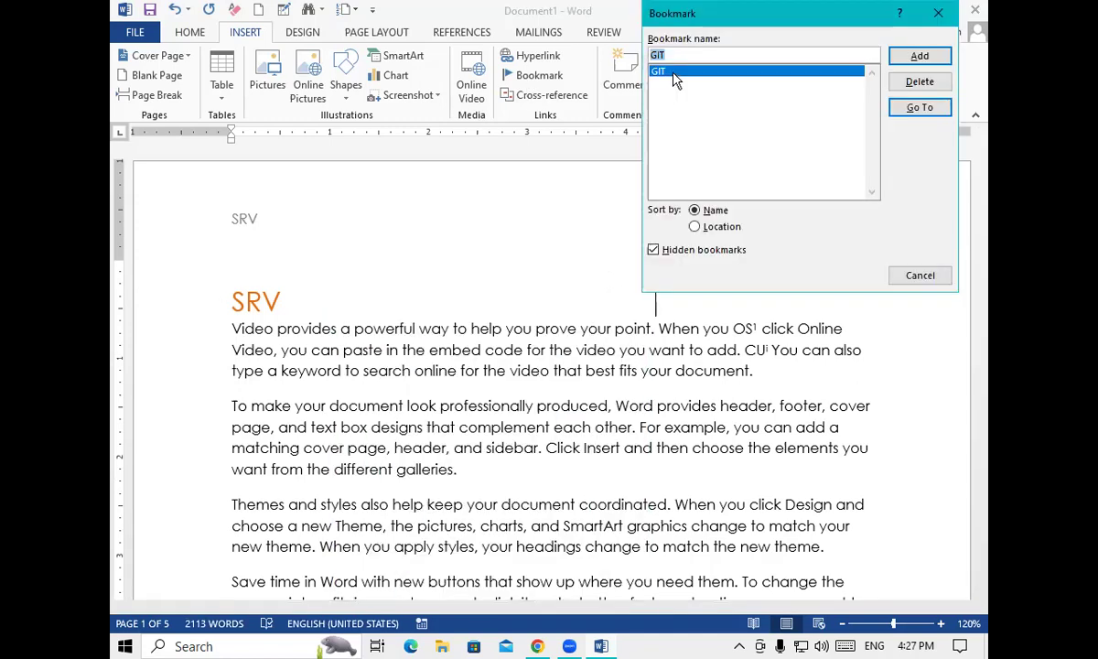
pyautogui.doubleClick(673, 75)
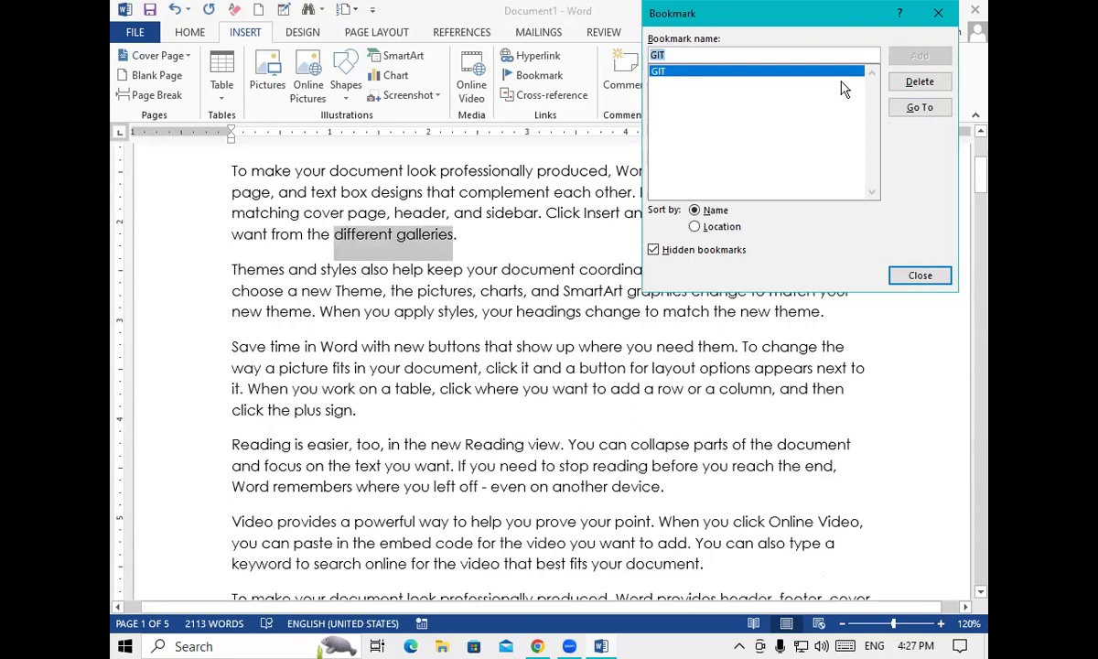
pyautogui.click(937, 13)
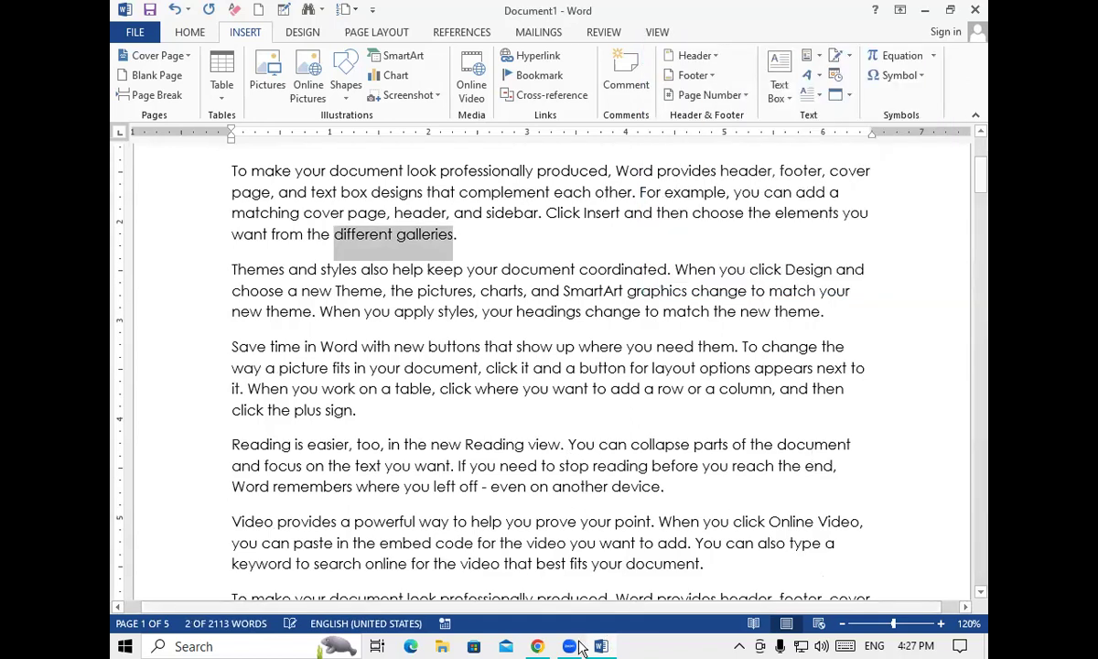
pyautogui.click(411, 646)
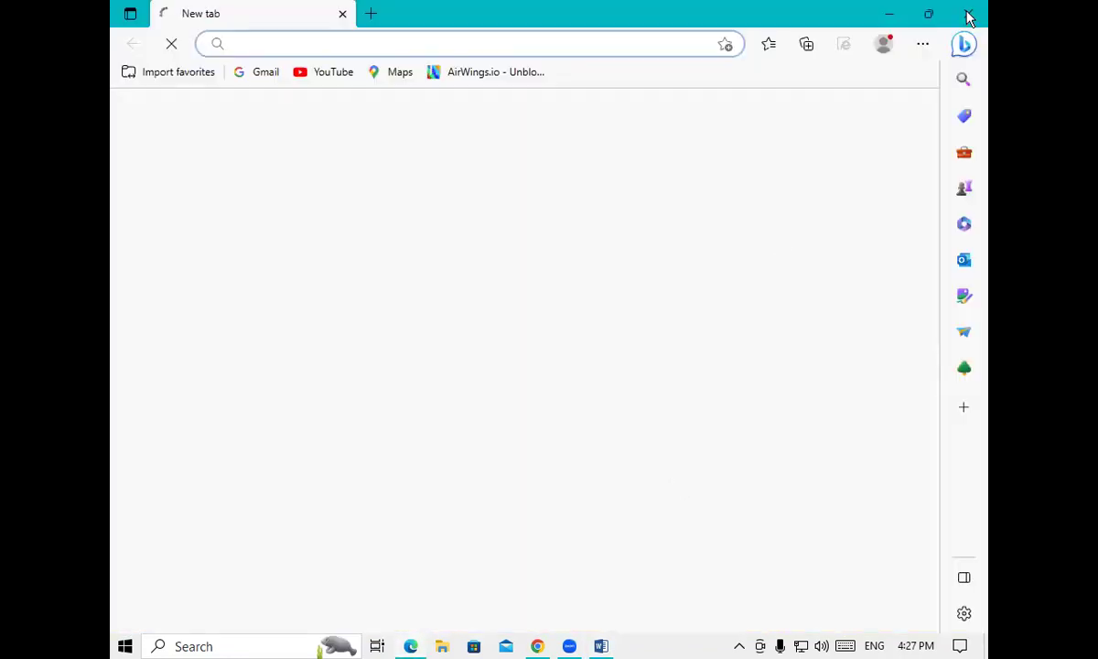
# Switch from the blank Edge tab back to the Word document
pyautogui.click(601, 647)
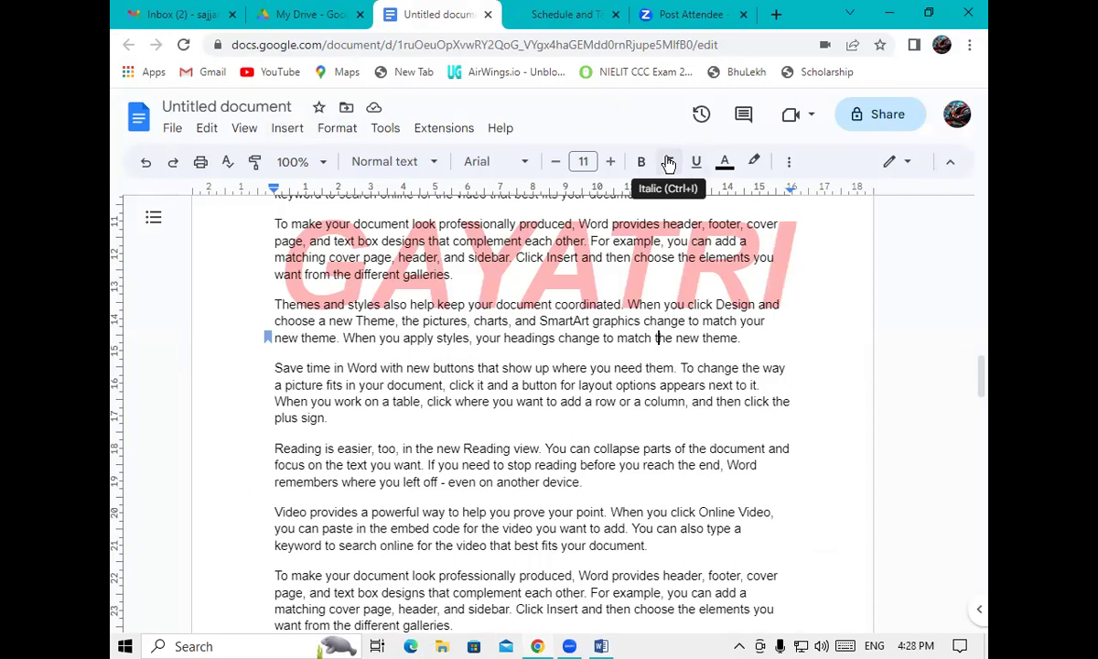
# Look over the Format menu's Text > Capitalisation and Text > Size submenus
pyautogui.click(335, 137)
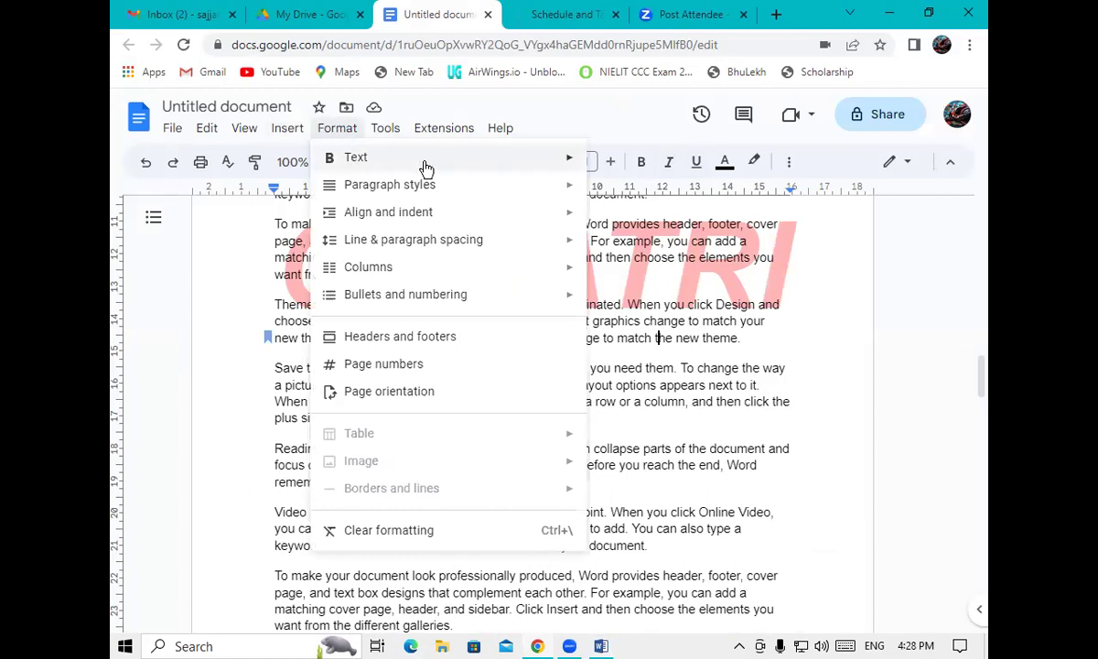
pyautogui.moveTo(569, 165)
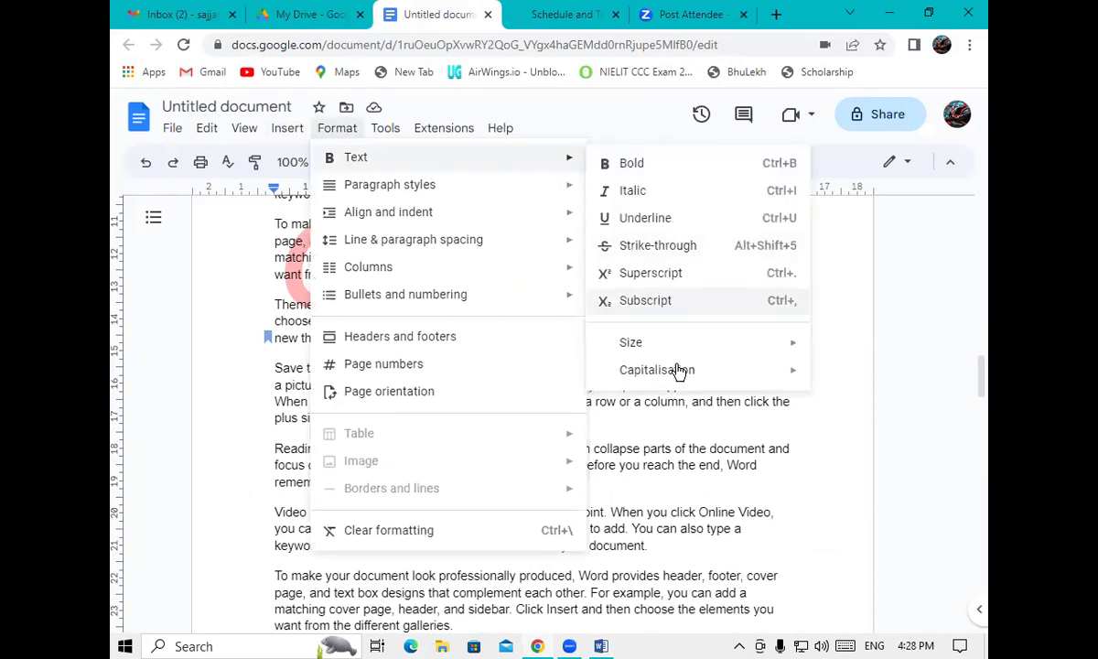
pyautogui.moveTo(679, 369)
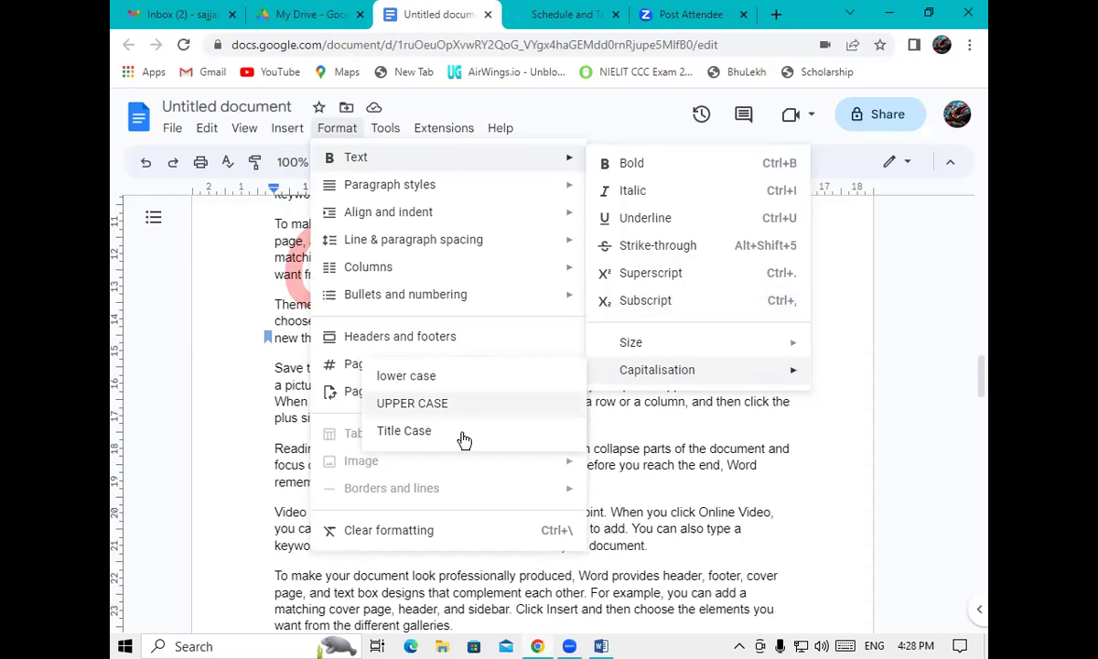
pyautogui.moveTo(746, 342)
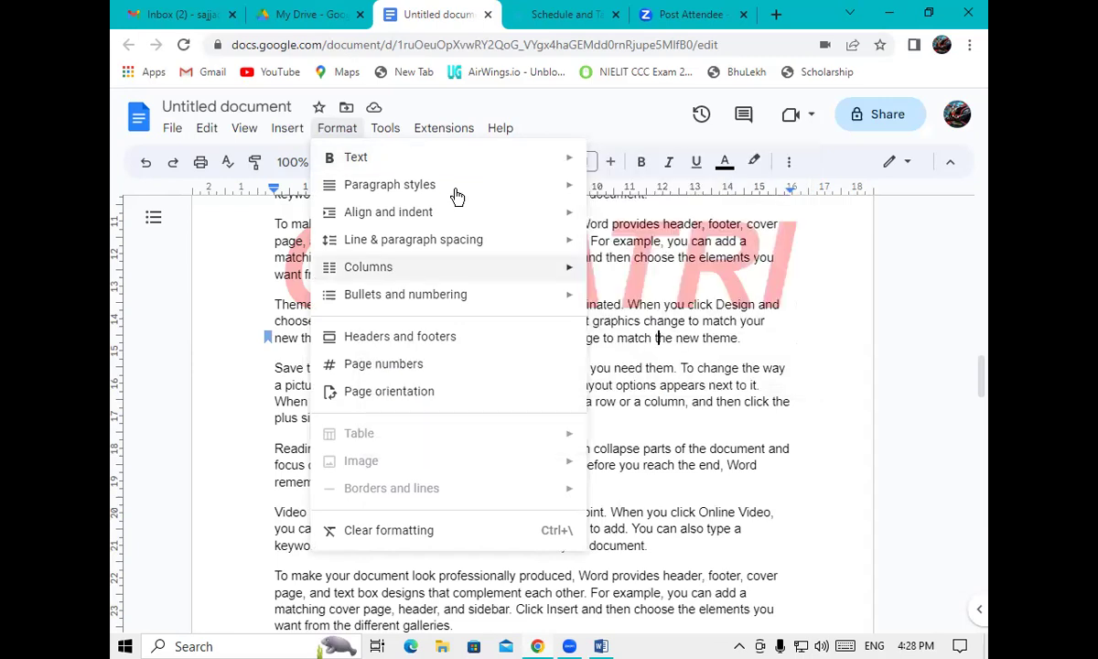
pyautogui.moveTo(441, 194)
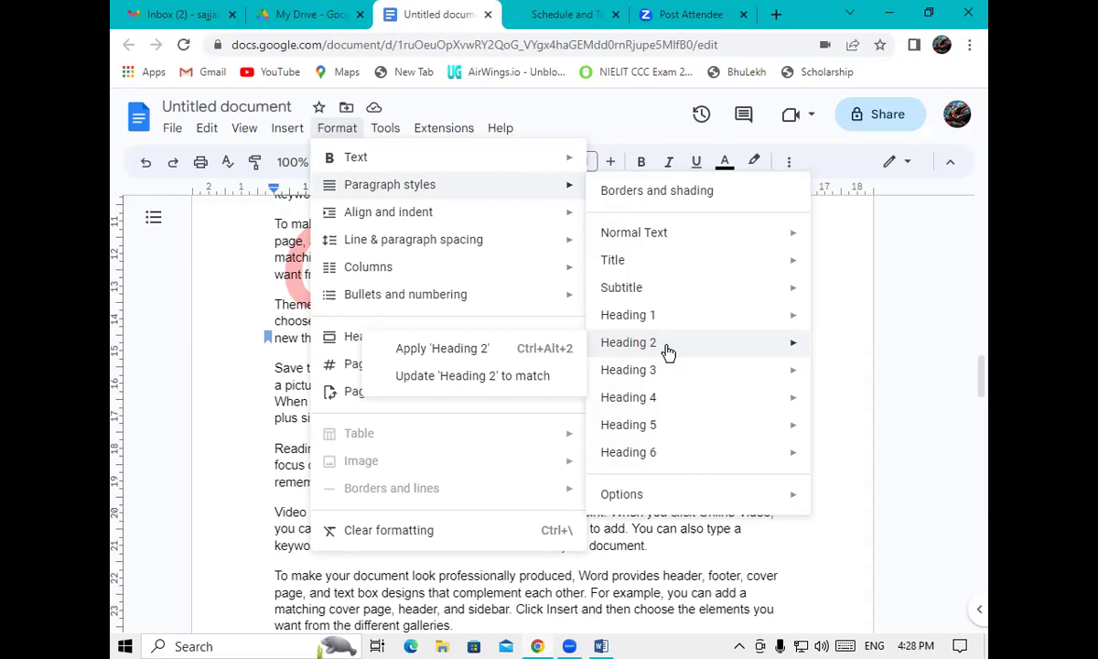
pyautogui.moveTo(701, 315)
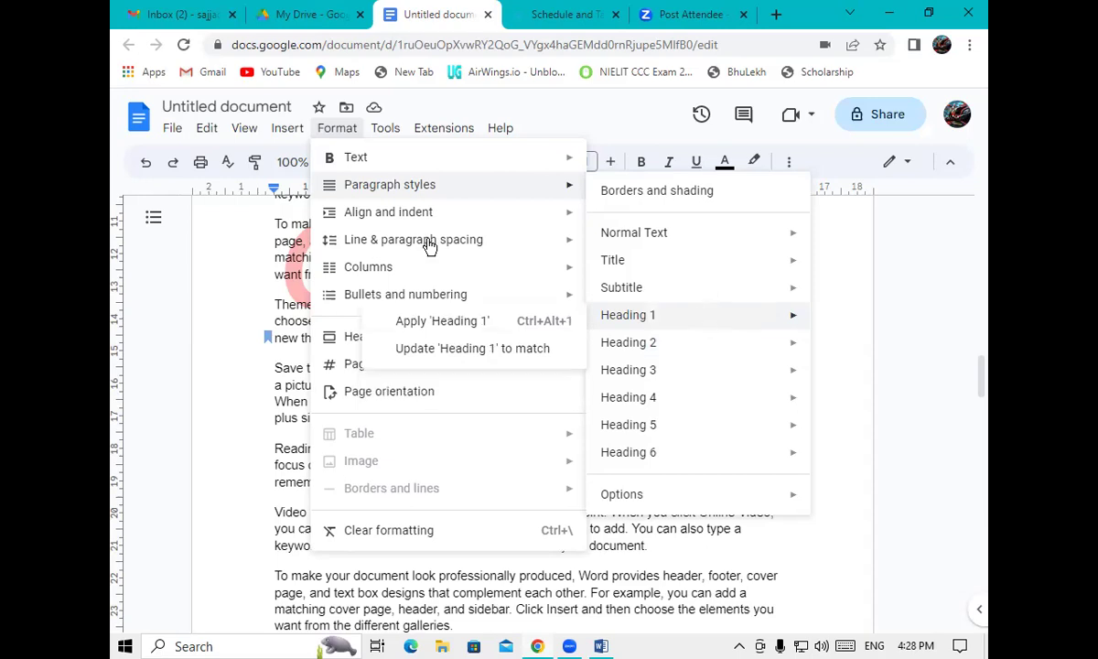
pyautogui.moveTo(393, 249)
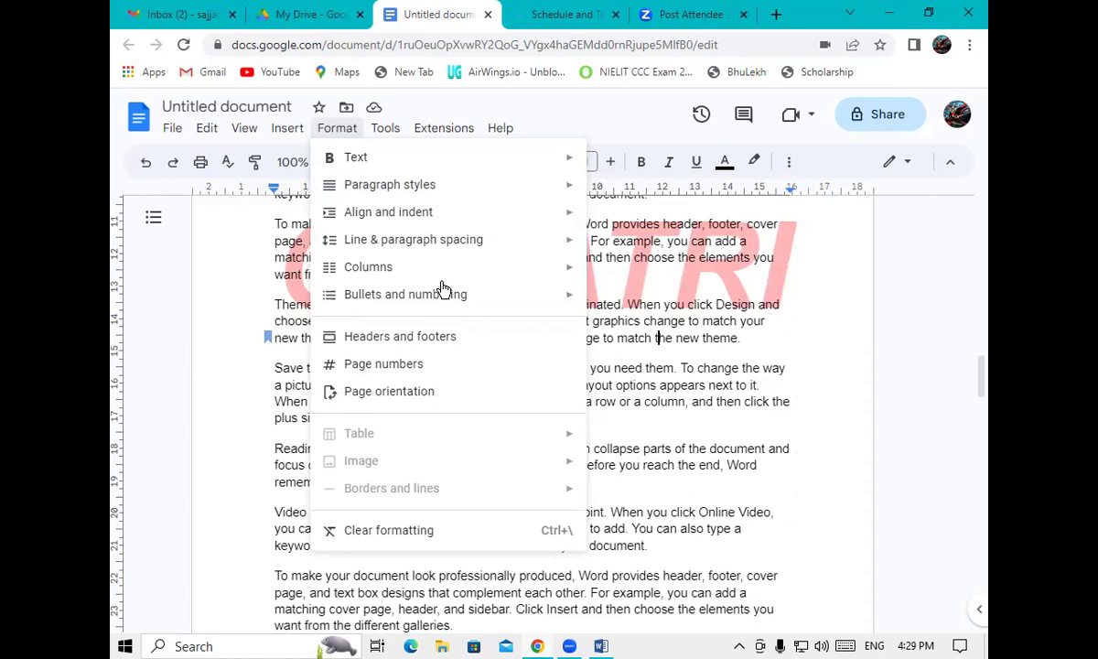
# Look through the Format menu's Columns, Align and indent and Line & paragraph spacing options, then dismiss it unchanged
pyautogui.moveTo(458, 268)
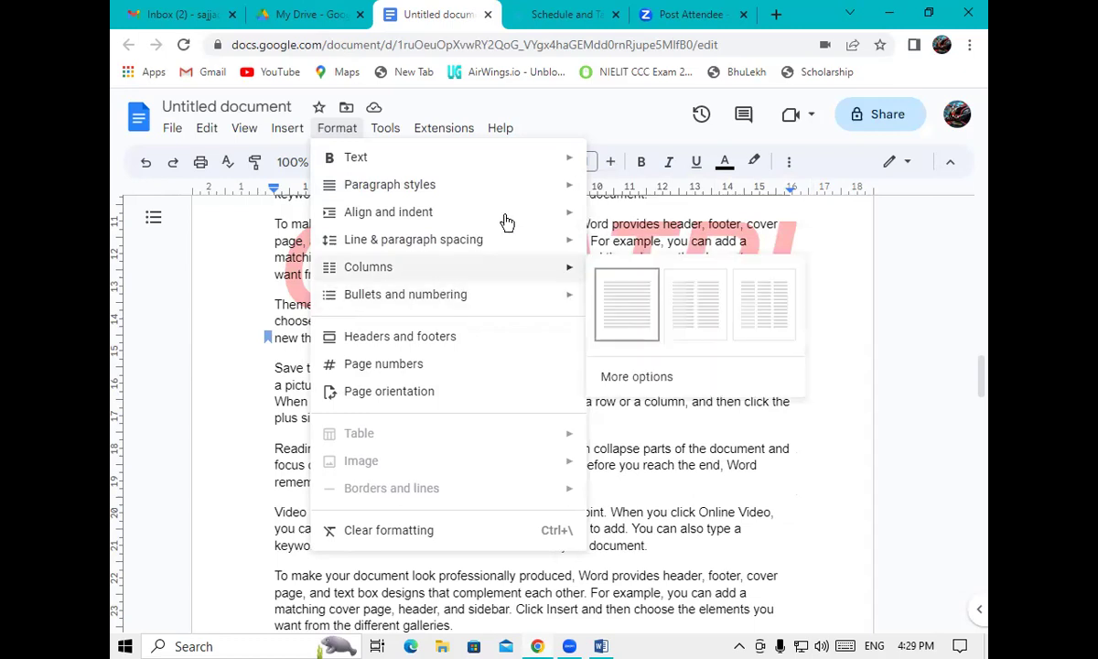
pyautogui.moveTo(506, 220)
pyautogui.moveTo(534, 252)
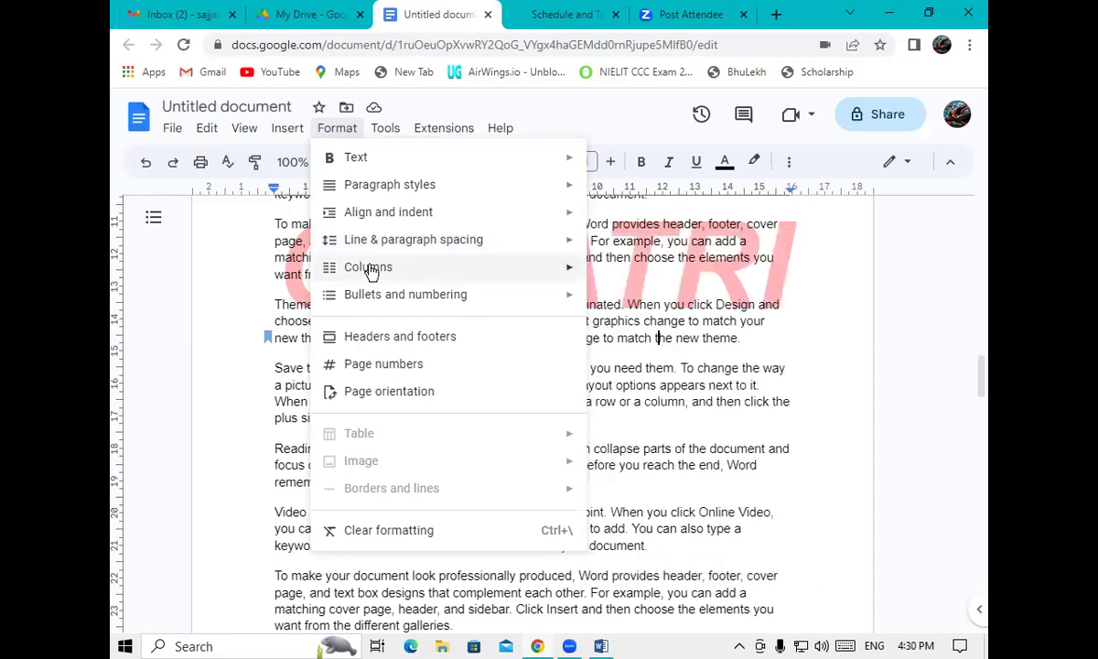
pyautogui.moveTo(370, 273)
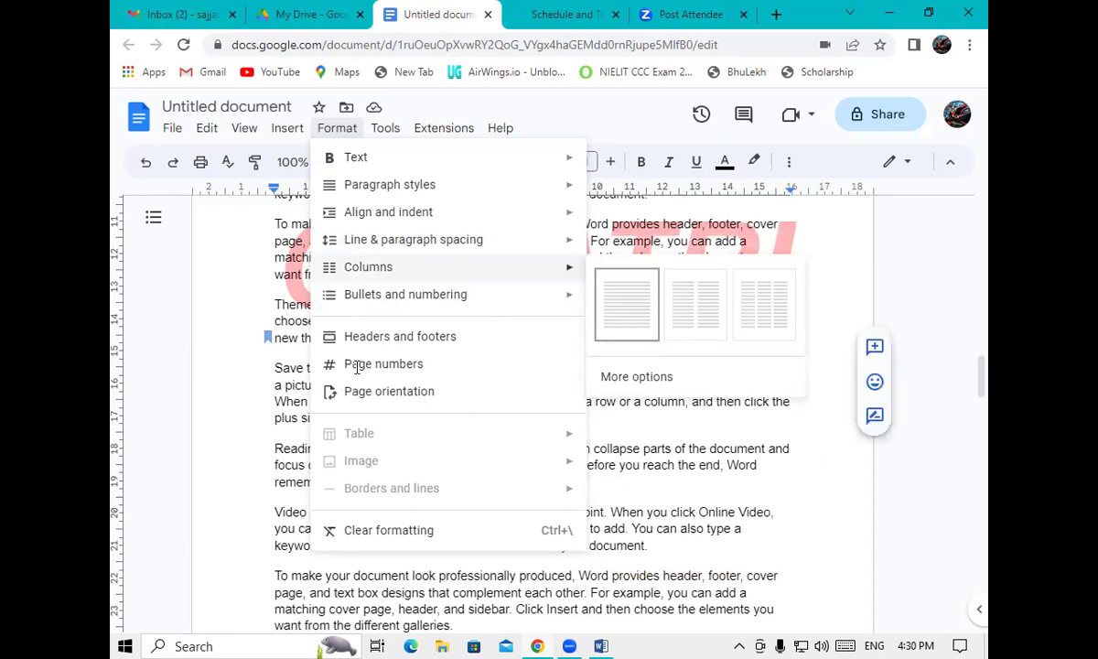
pyautogui.click(195, 351)
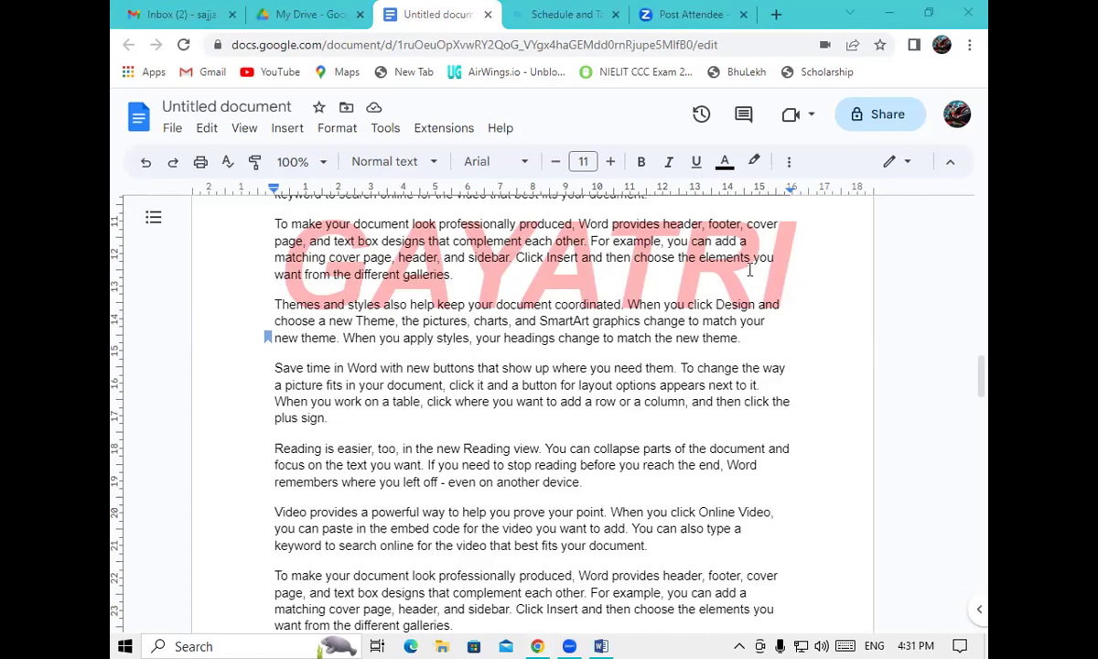
pyautogui.moveTo(986, 375); pyautogui.dragTo(300, 189)
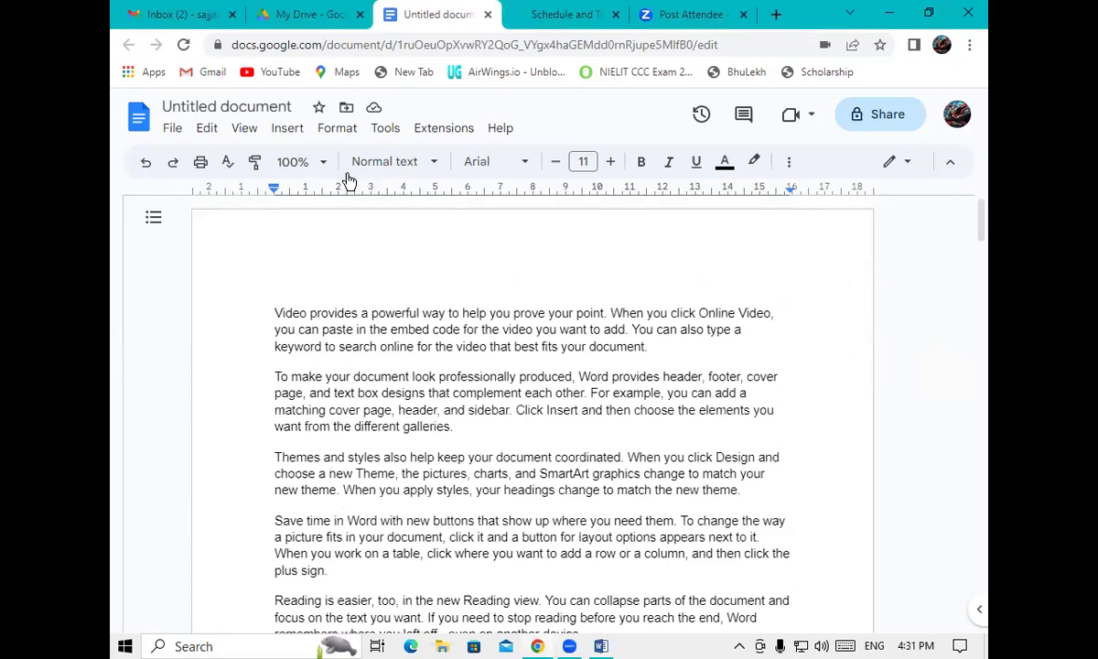
pyautogui.click(327, 131)
pyautogui.moveTo(366, 267)
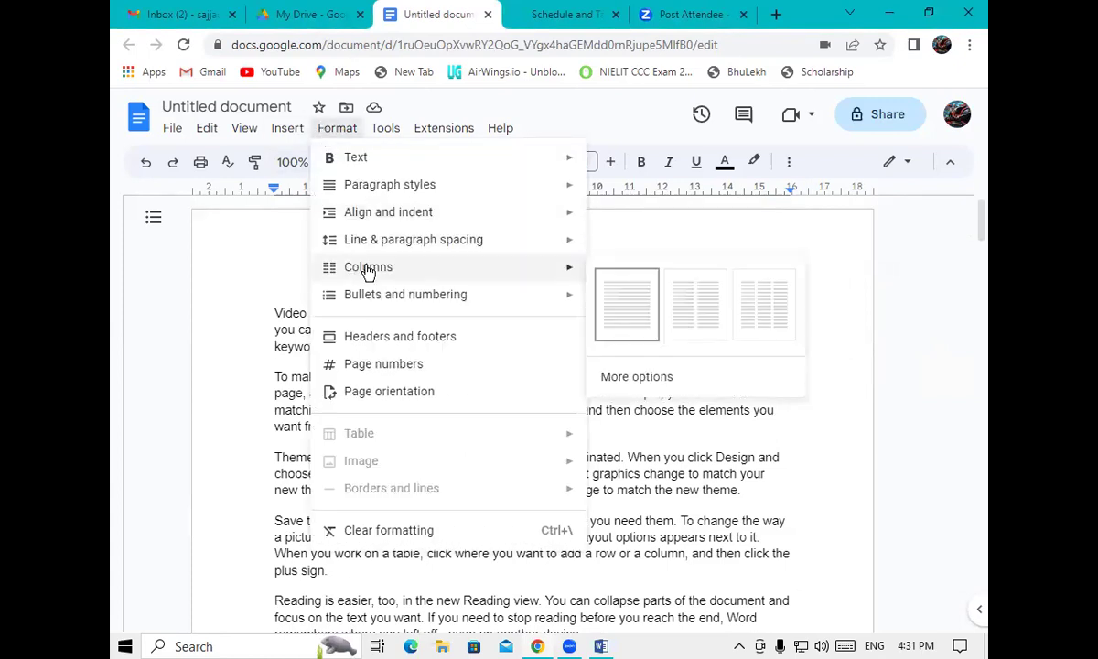
pyautogui.click(684, 298)
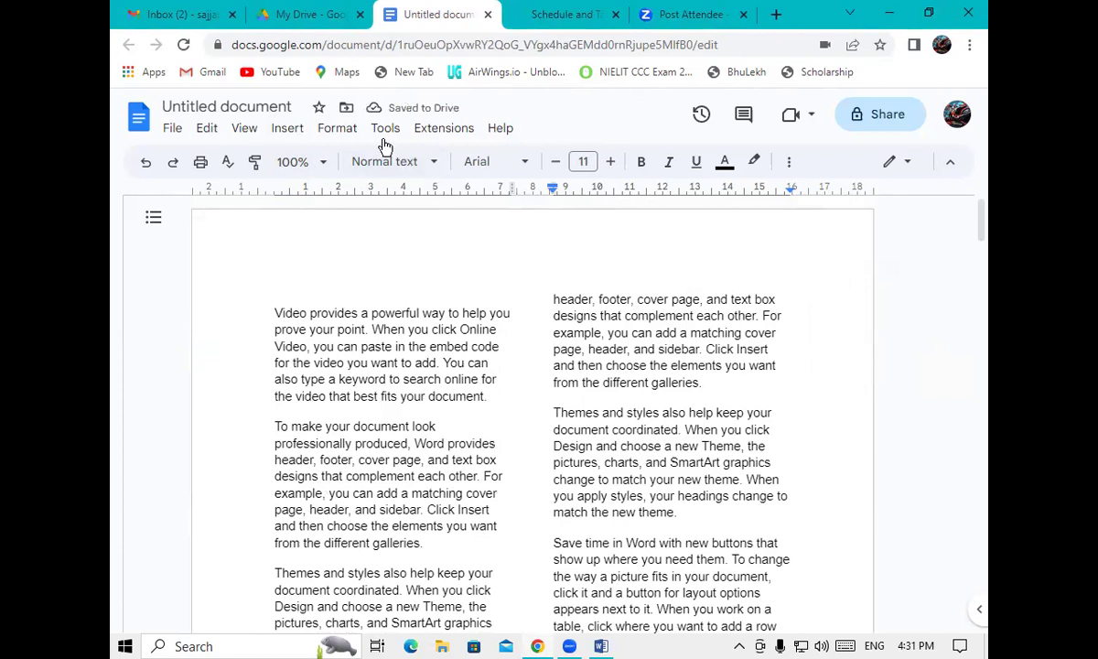
pyautogui.click(329, 131)
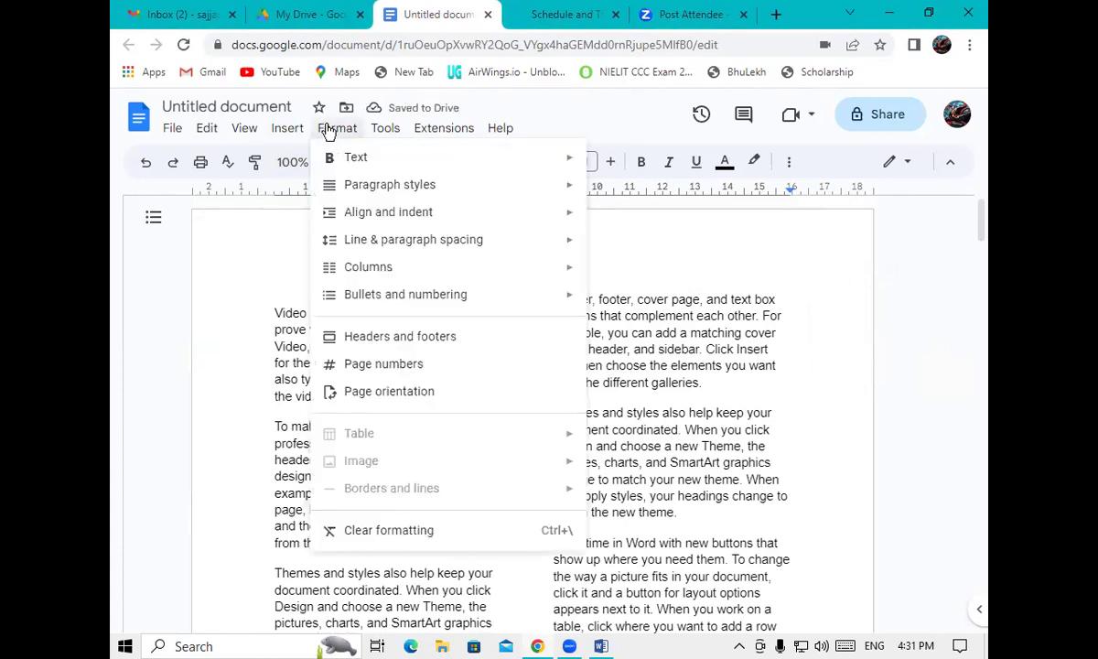
pyautogui.moveTo(516, 280)
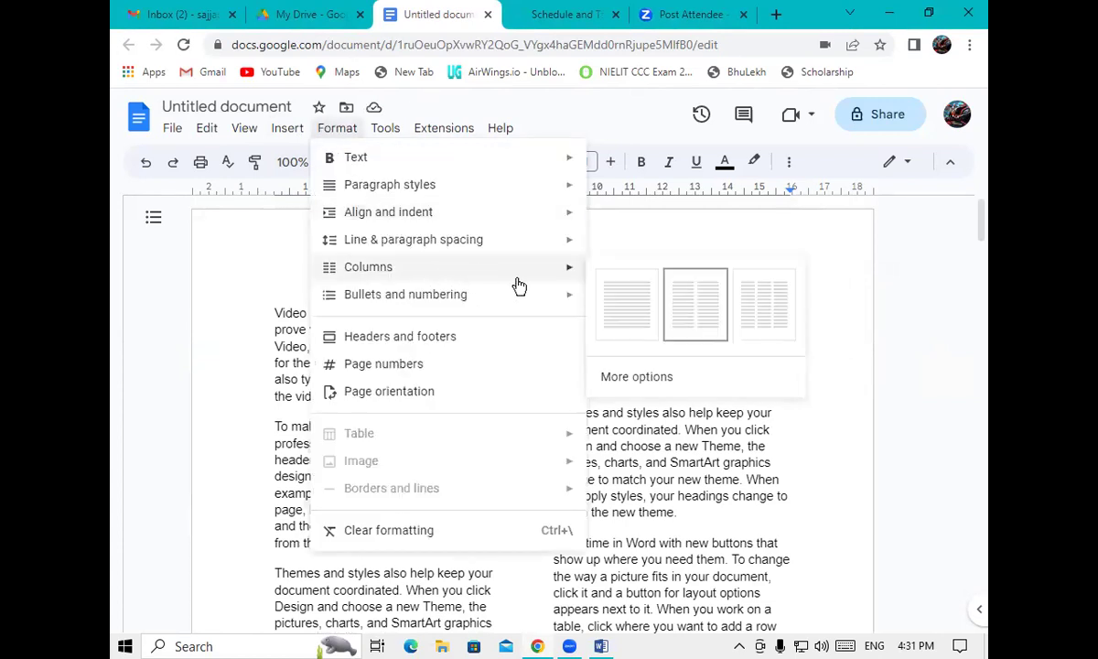
pyautogui.click(759, 303)
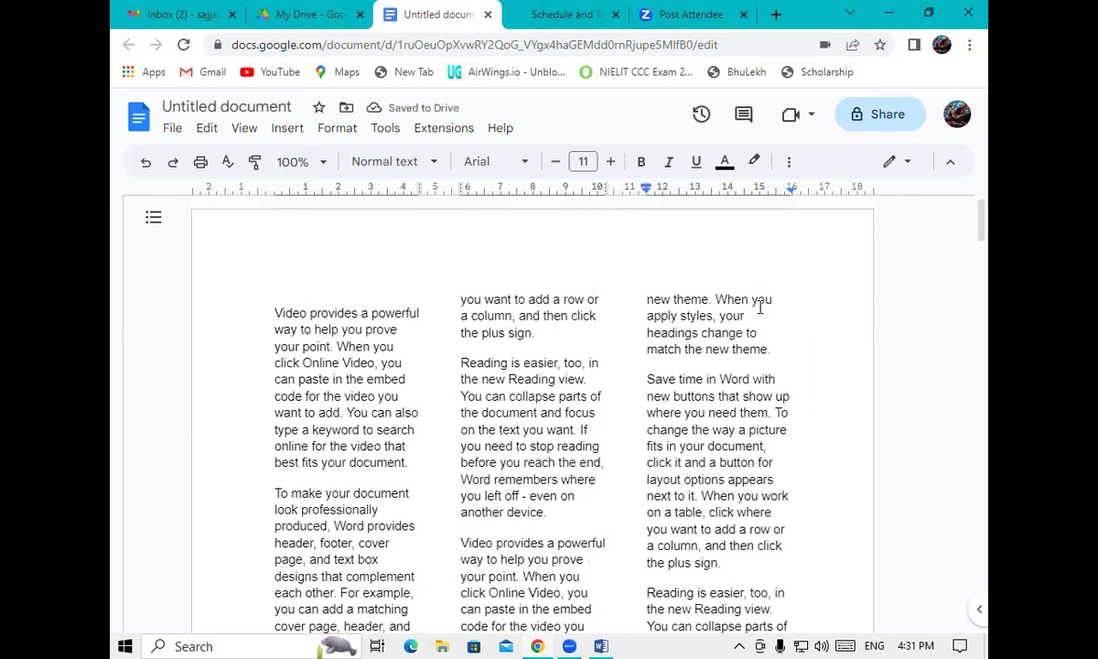
pyautogui.click(332, 131)
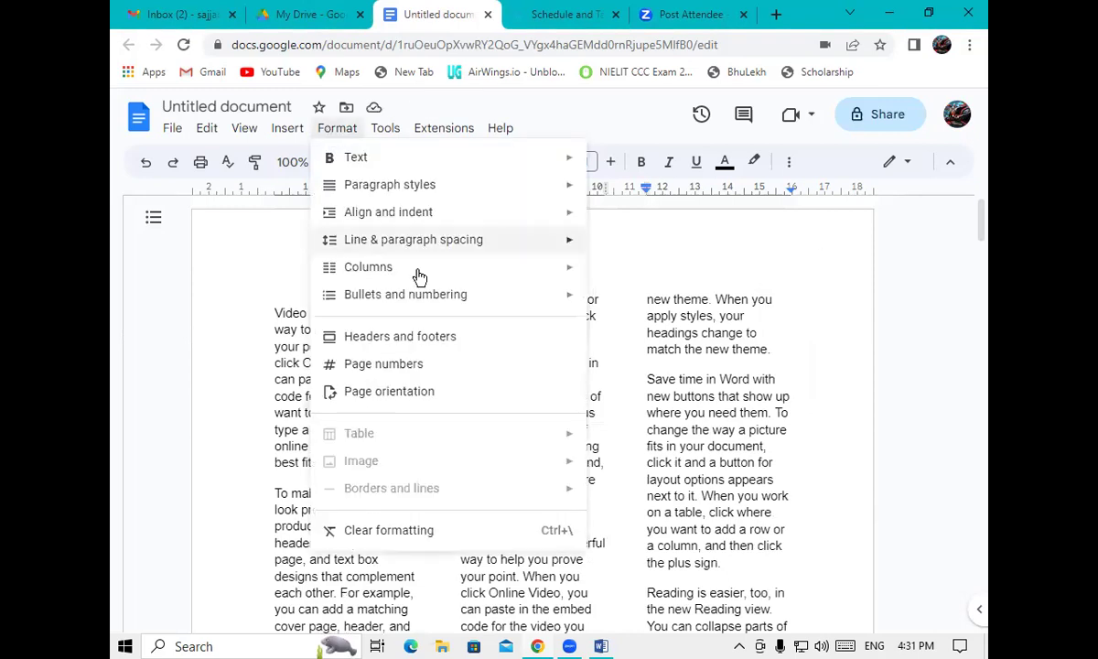
pyautogui.moveTo(407, 267)
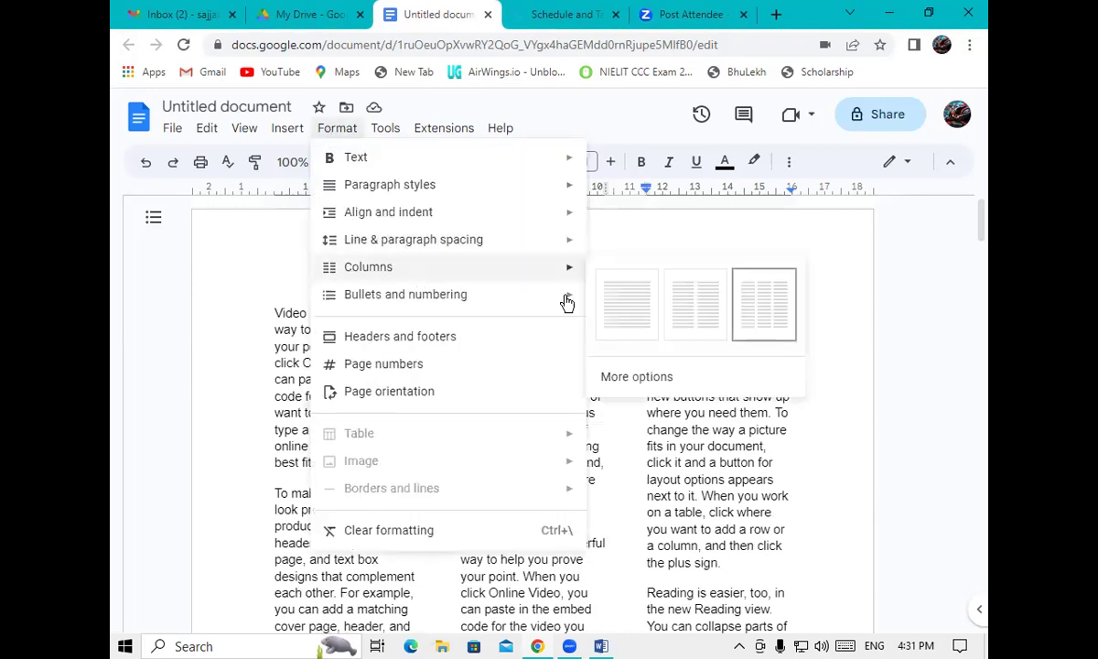
# Keep the text in one column and make the first paragraph a checklist item with an empty checkbox
pyautogui.click(641, 331)
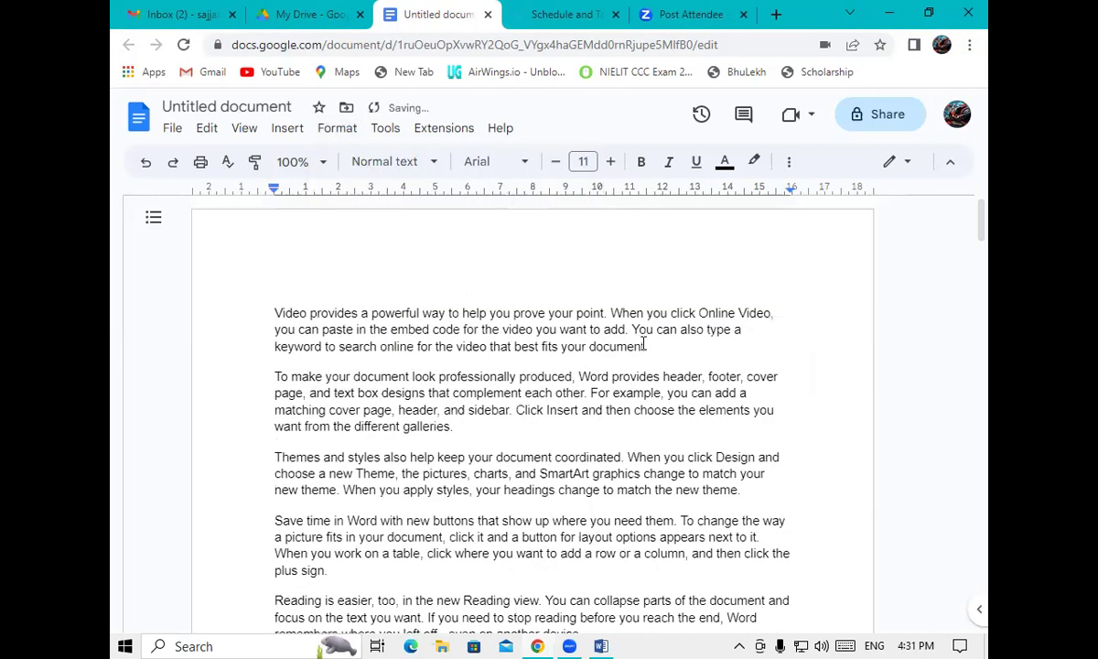
pyautogui.click(275, 312)
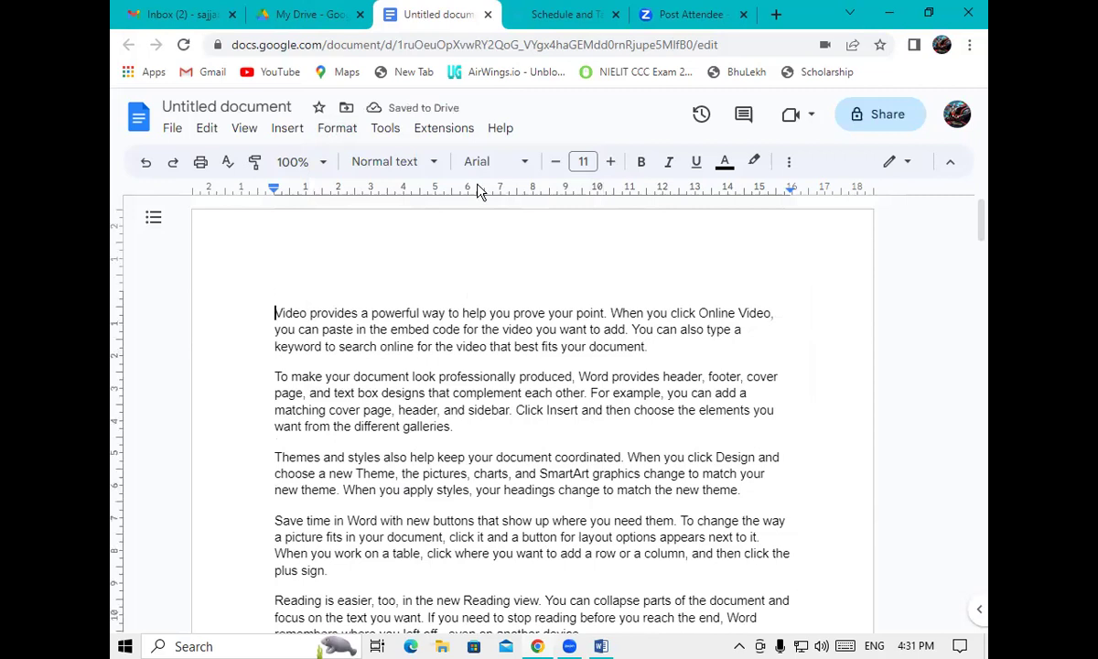
pyautogui.click(334, 134)
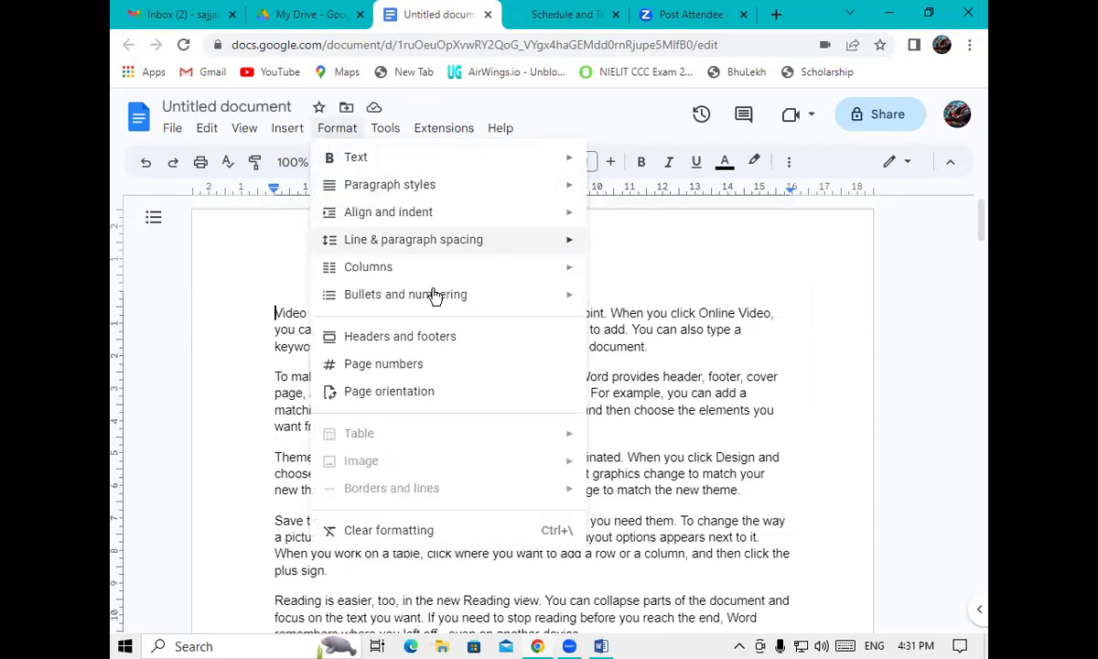
pyautogui.moveTo(465, 303)
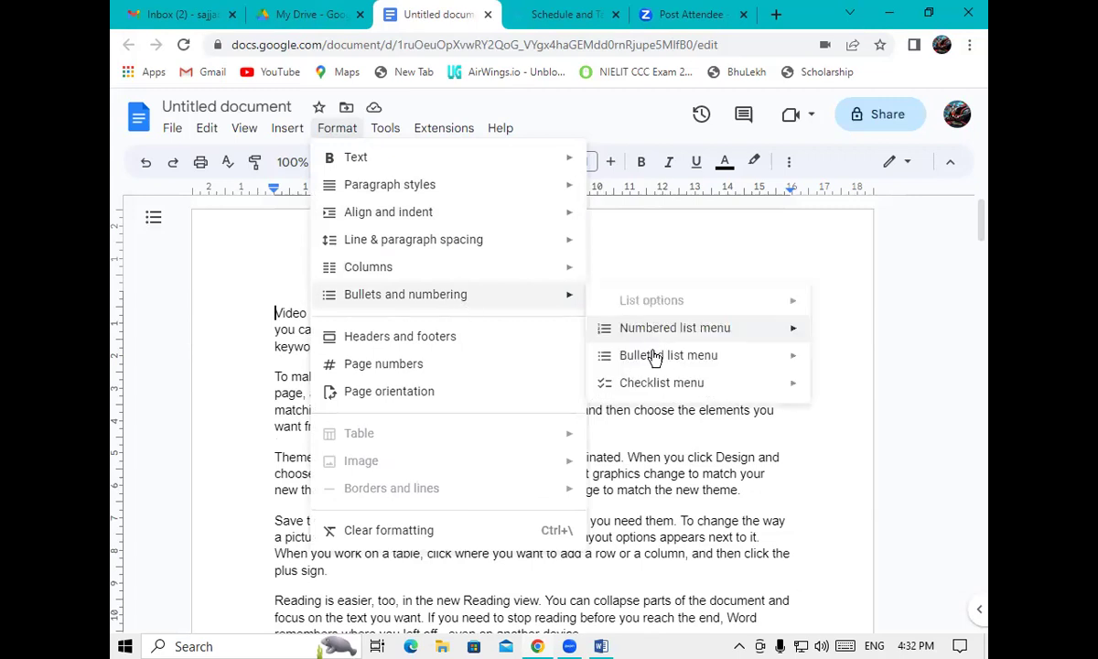
pyautogui.moveTo(608, 357)
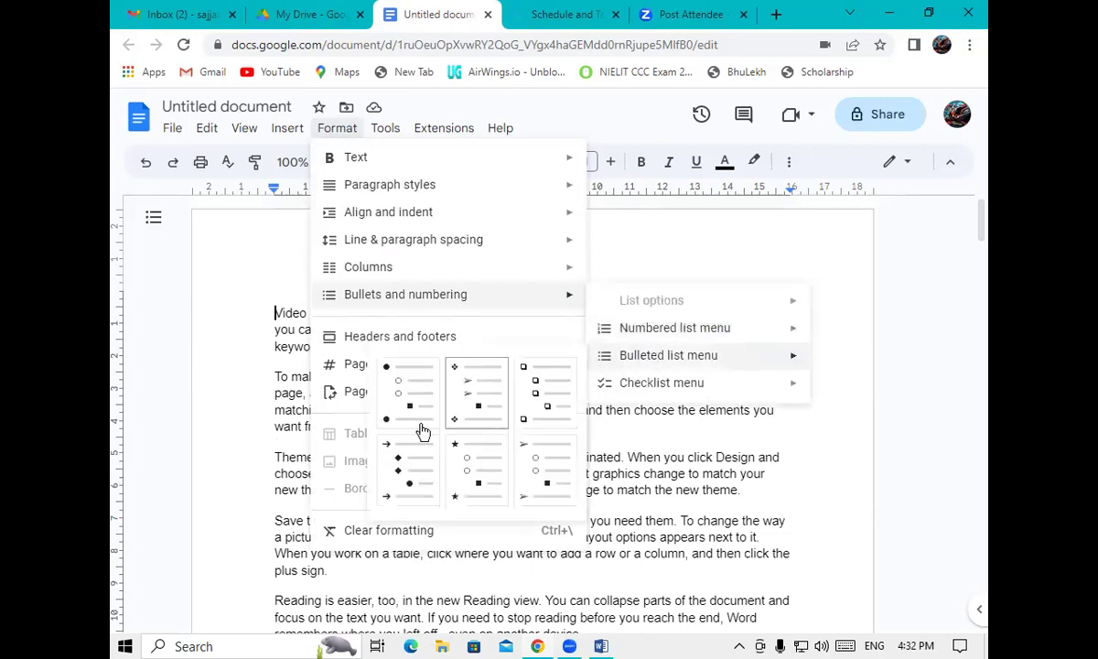
pyautogui.click(534, 405)
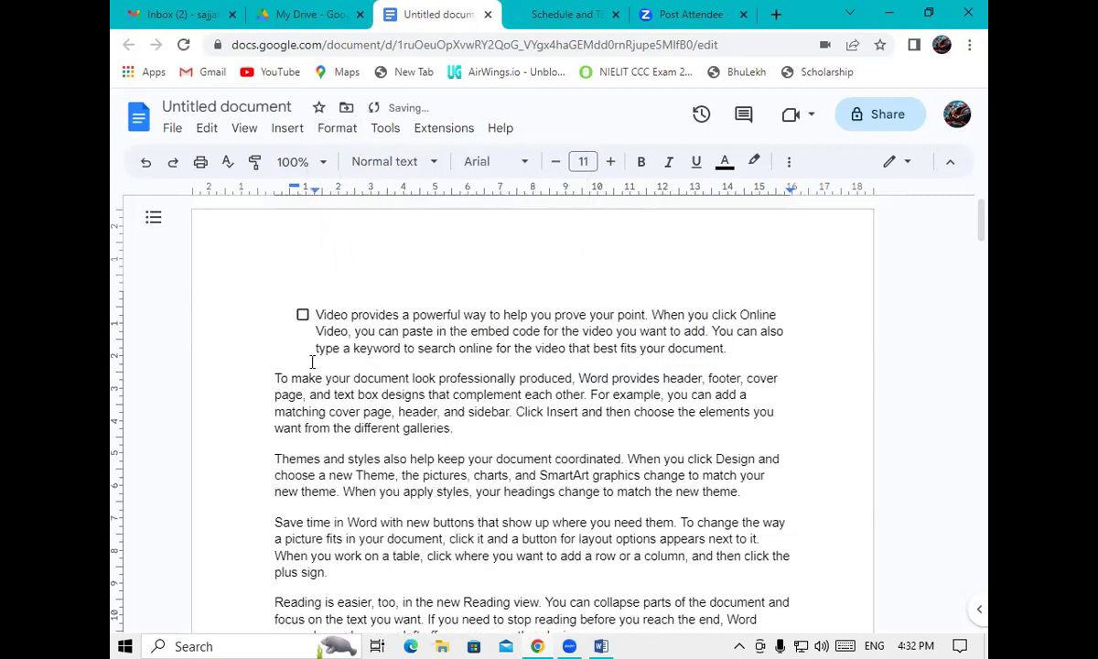
# Open and dismiss the Format and Insert menus without choosing anything, placing the caret in the text
pyautogui.click(336, 130)
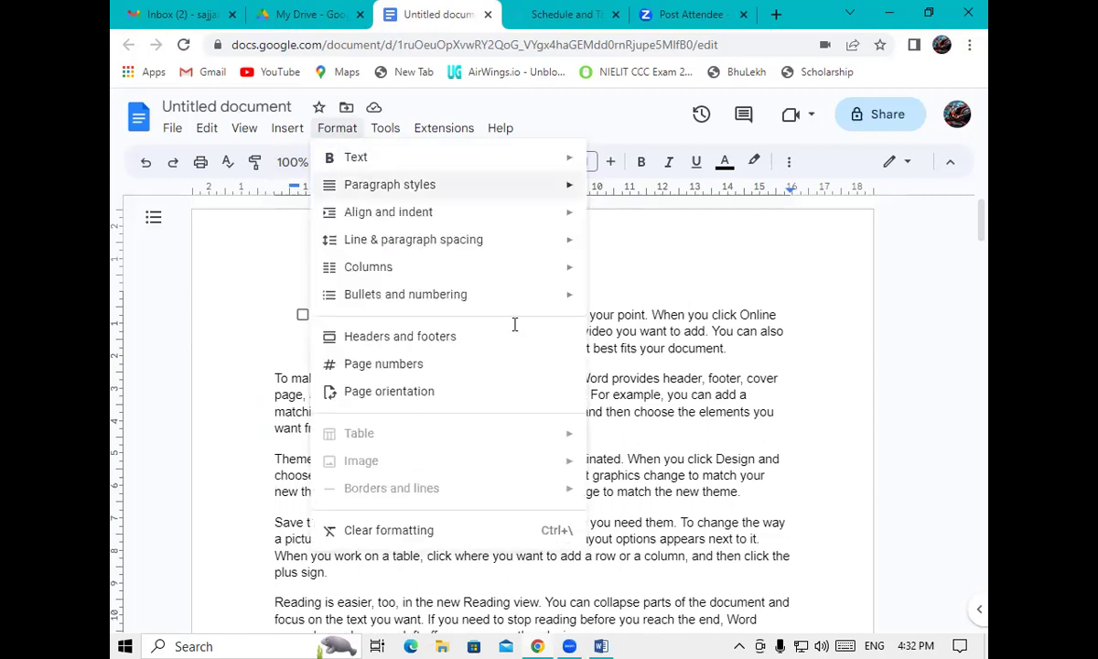
pyautogui.click(658, 265)
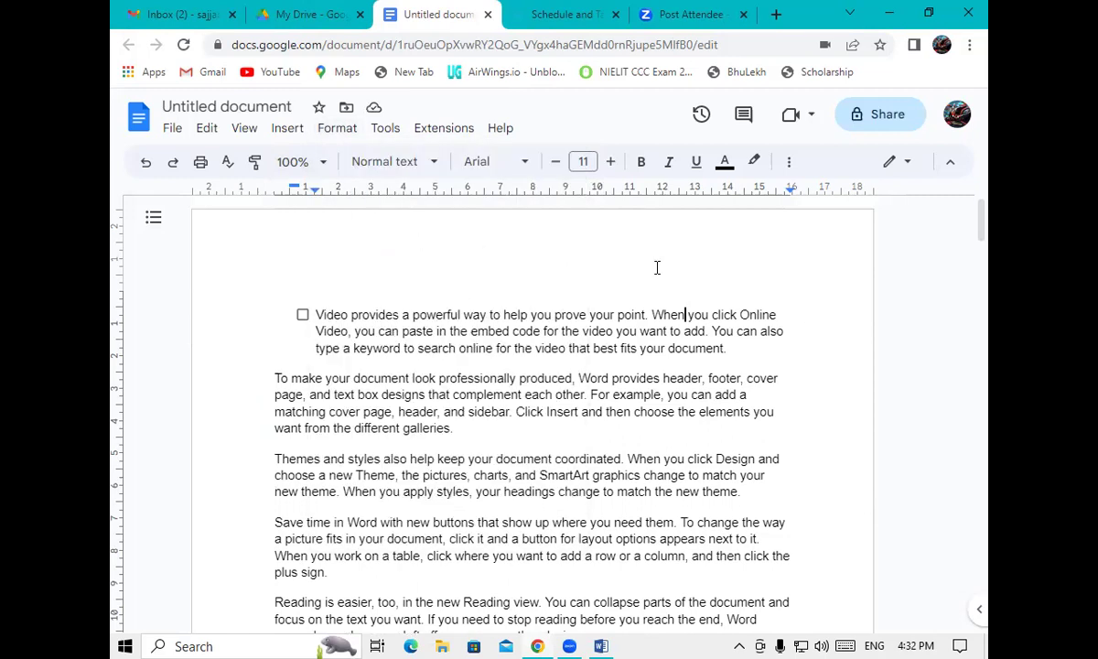
pyautogui.click(277, 378)
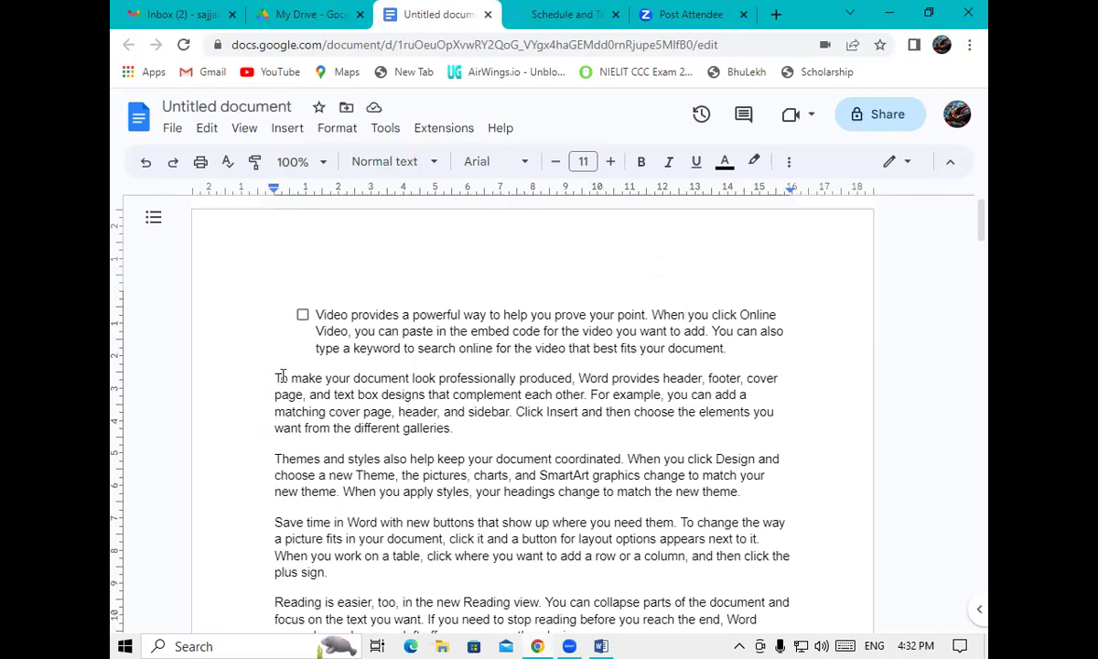
pyautogui.click(298, 124)
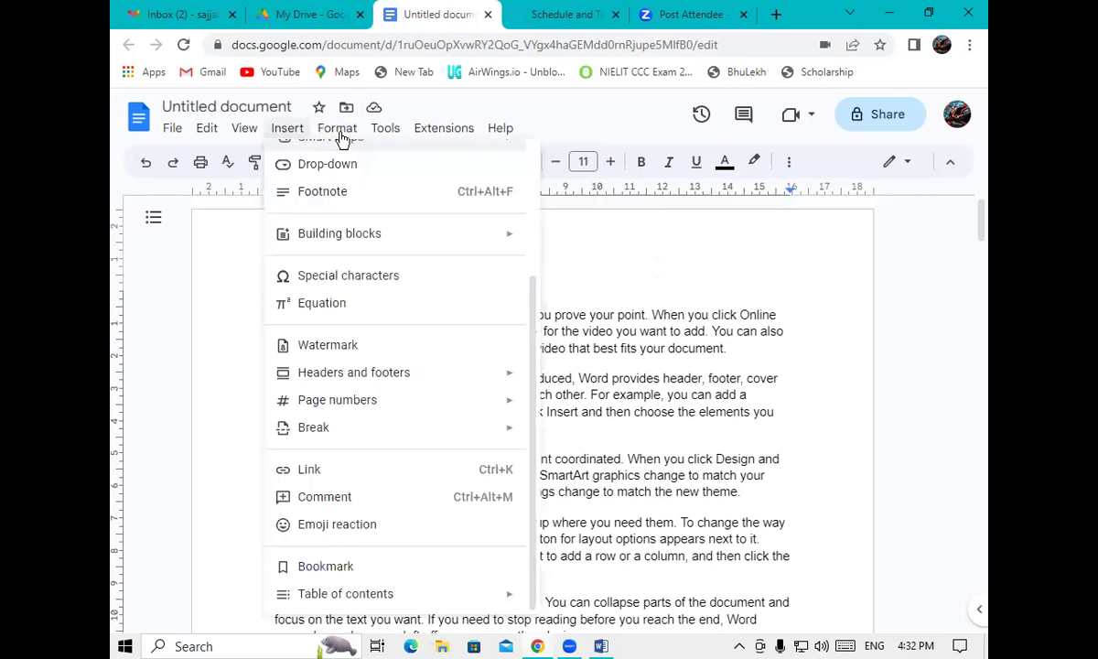
pyautogui.press('Escape')
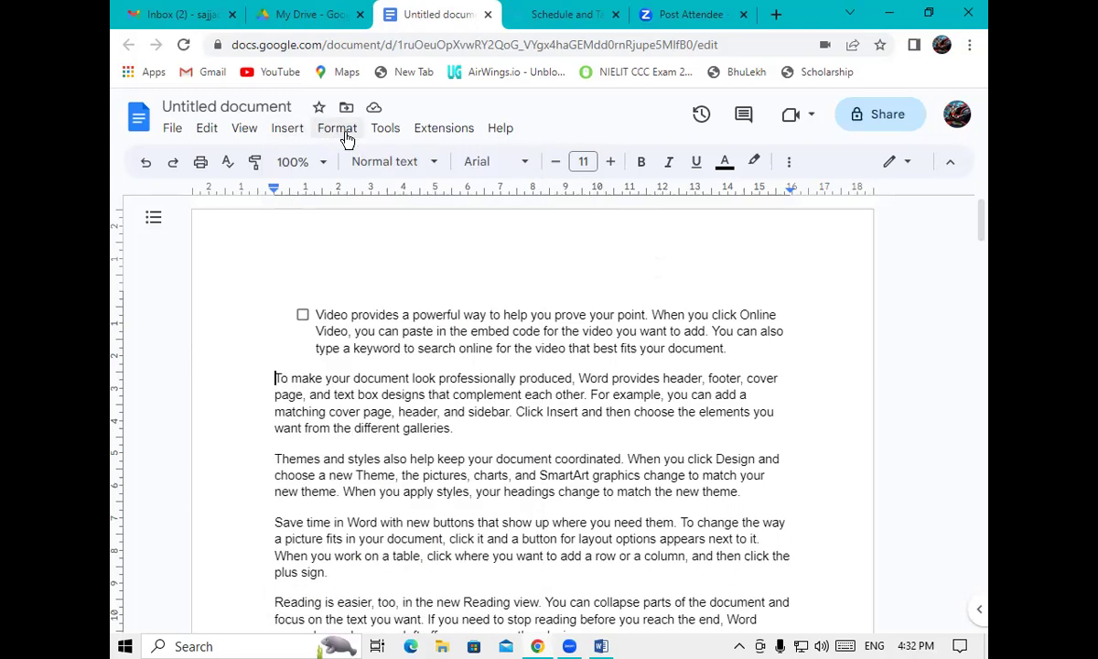
pyautogui.click(410, 239)
# Select all the text and apply the checklist style to every paragraph
pyautogui.hotkey('ctrl', 'a')
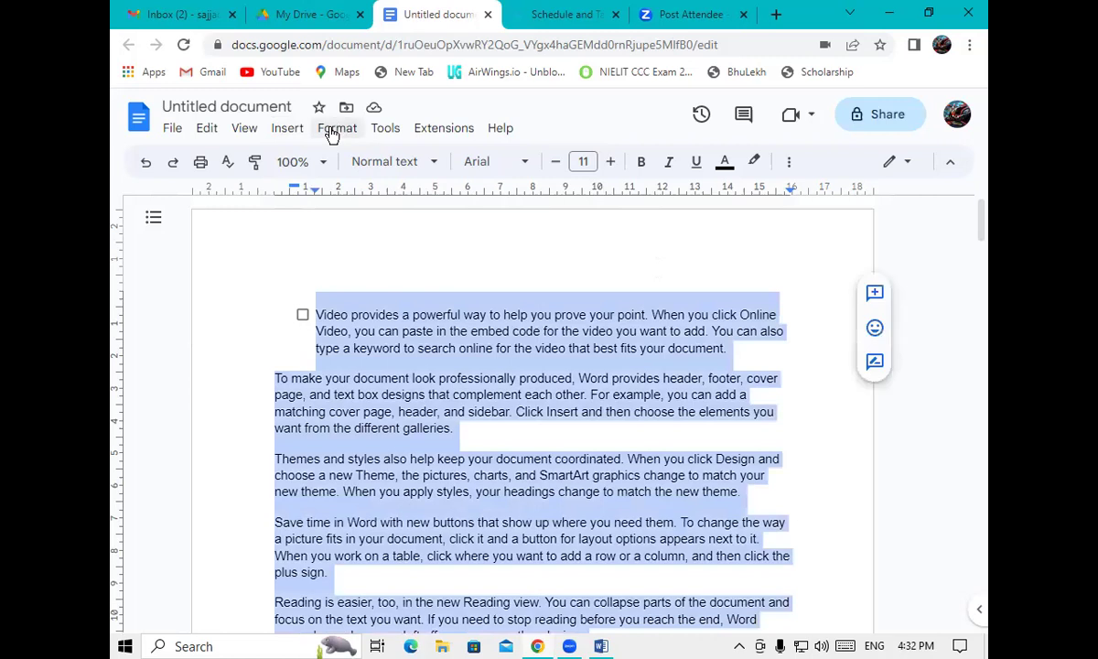
pyautogui.click(332, 132)
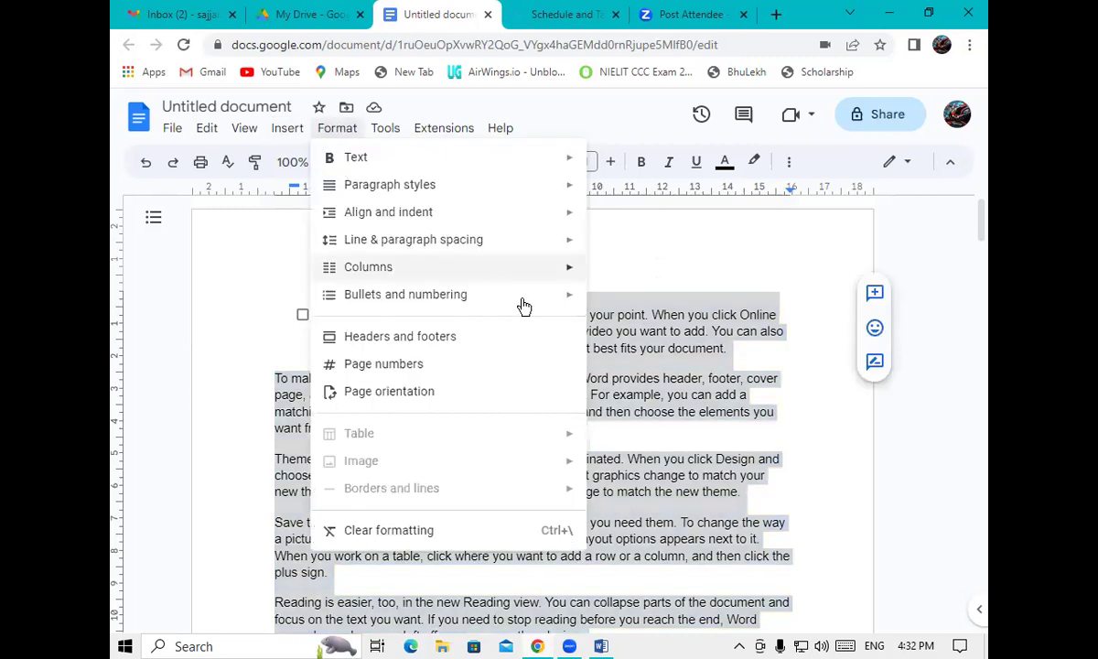
pyautogui.moveTo(638, 357)
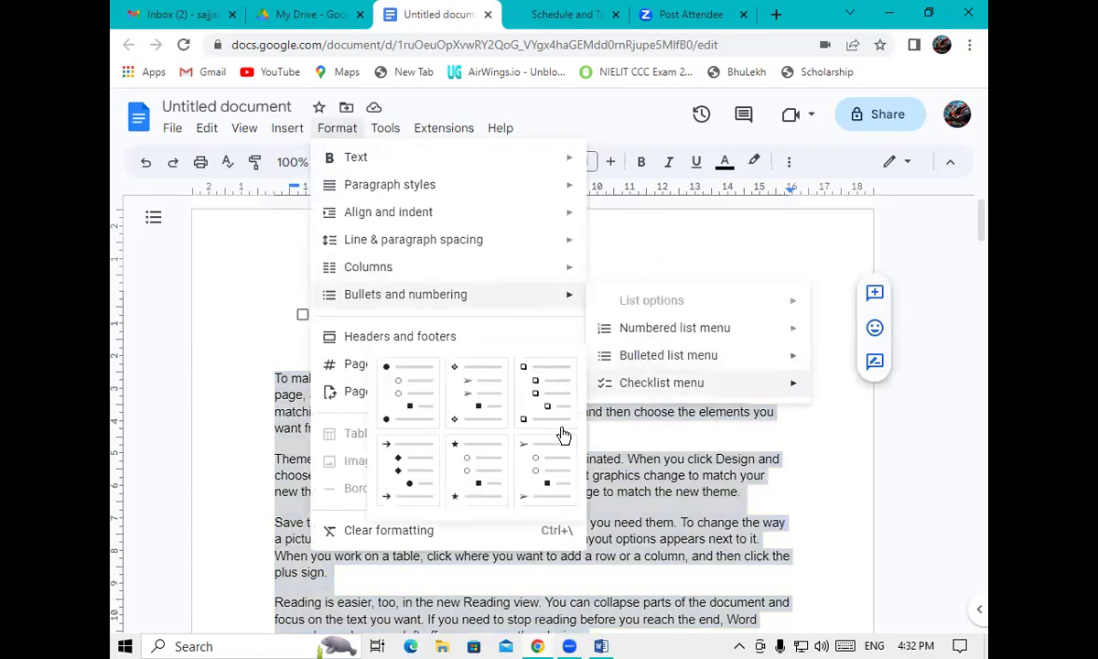
pyautogui.click(544, 400)
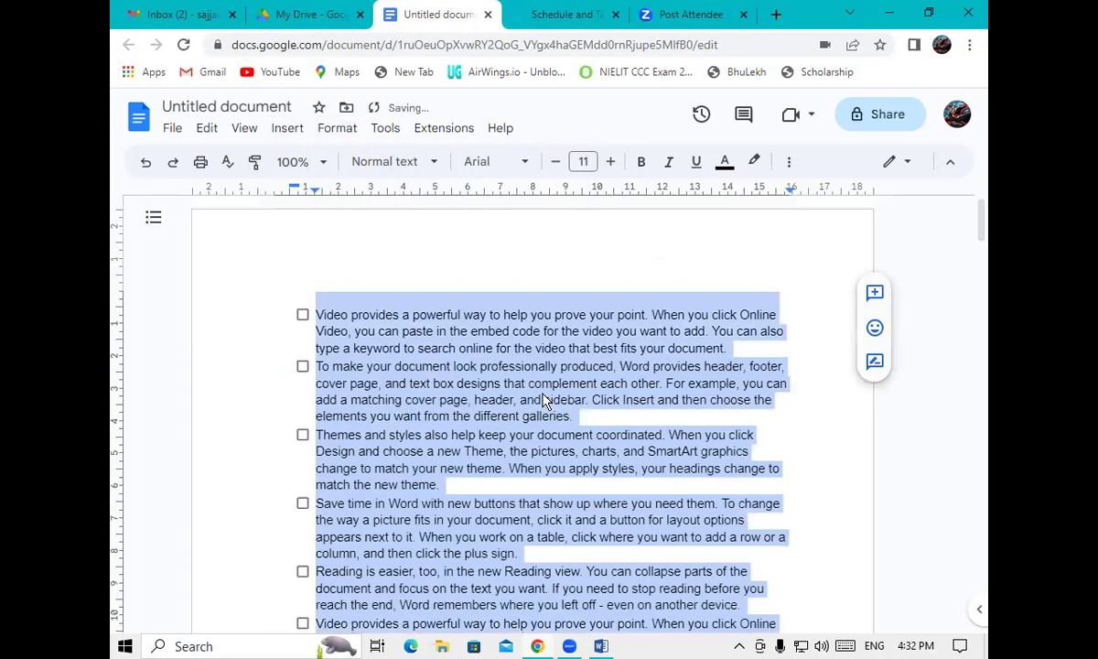
pyautogui.click(477, 257)
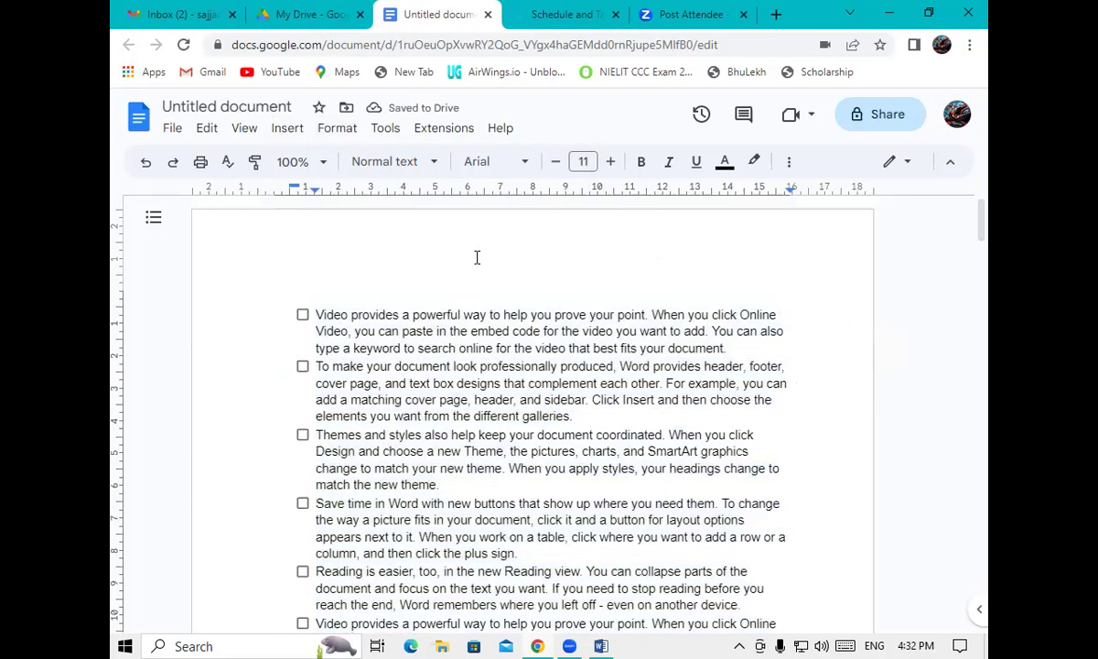
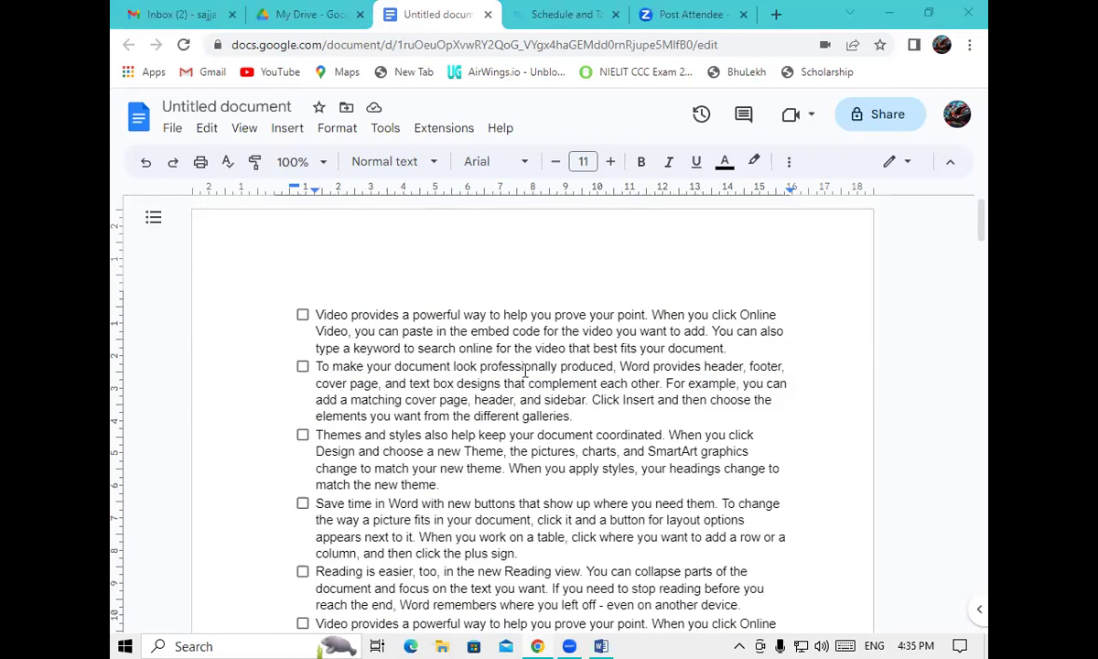
# Put the cursor in the second checklist item and open the Format menu
pyautogui.click(492, 349)
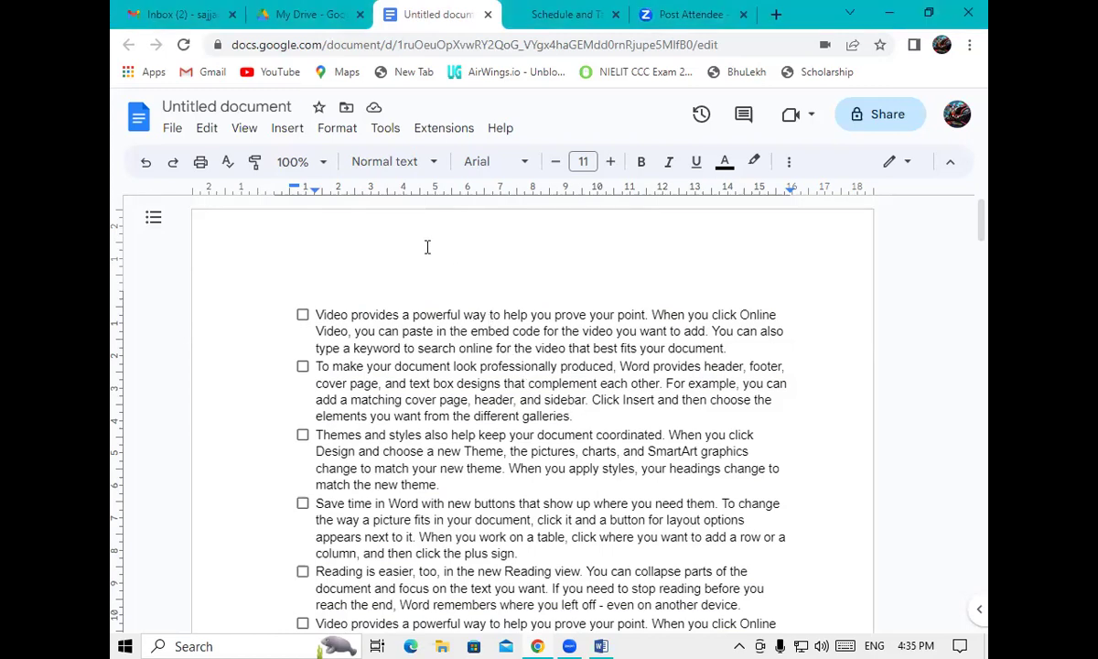
pyautogui.click(525, 367)
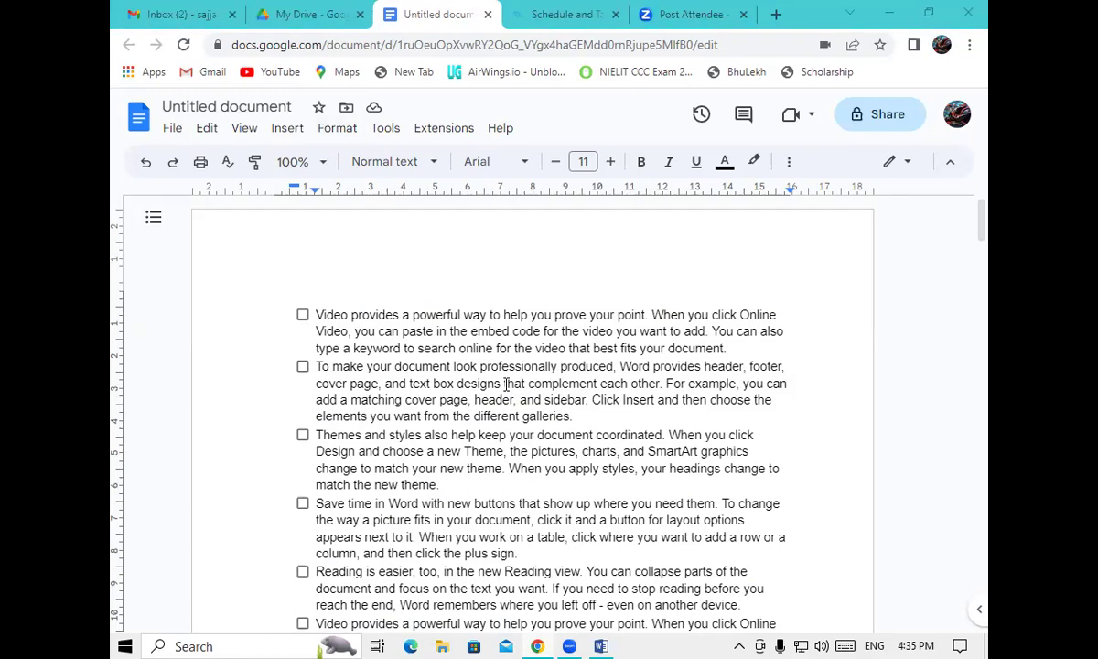
pyautogui.click(320, 134)
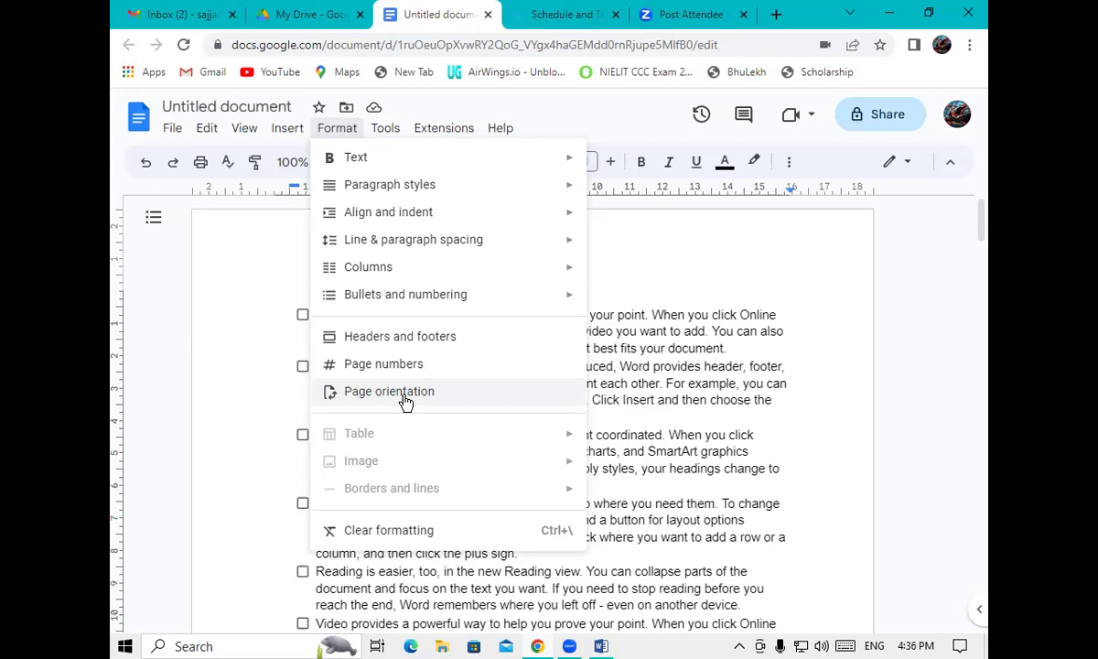
# Change the whole document's page orientation to Landscape
pyautogui.click(449, 403)
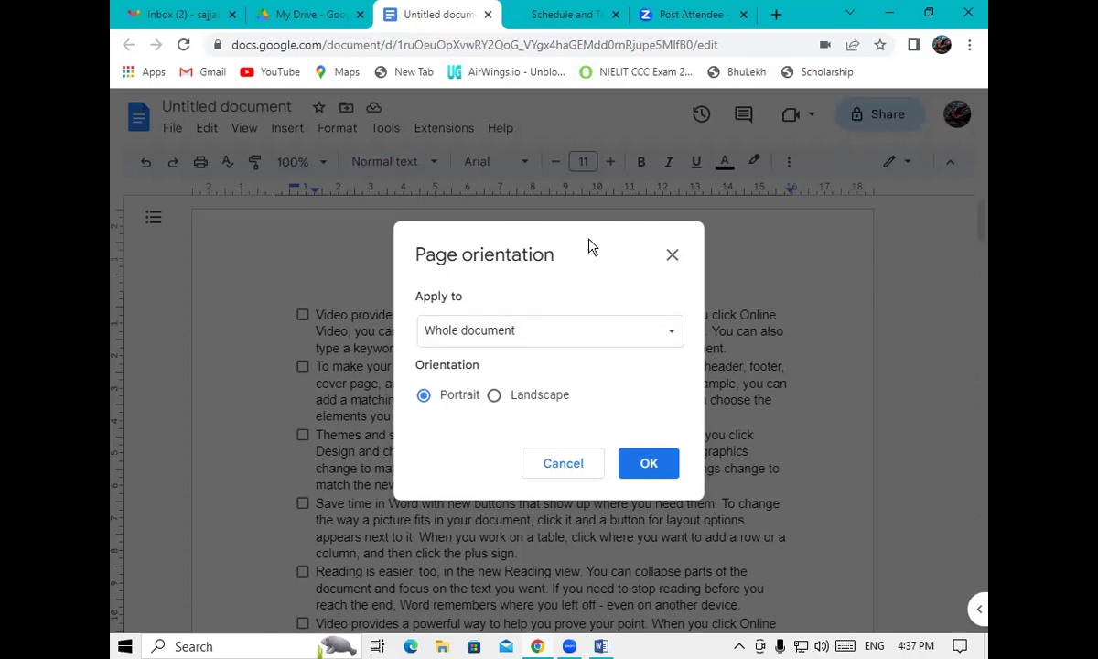
pyautogui.moveTo(588, 245); pyautogui.dragTo(872, 225)
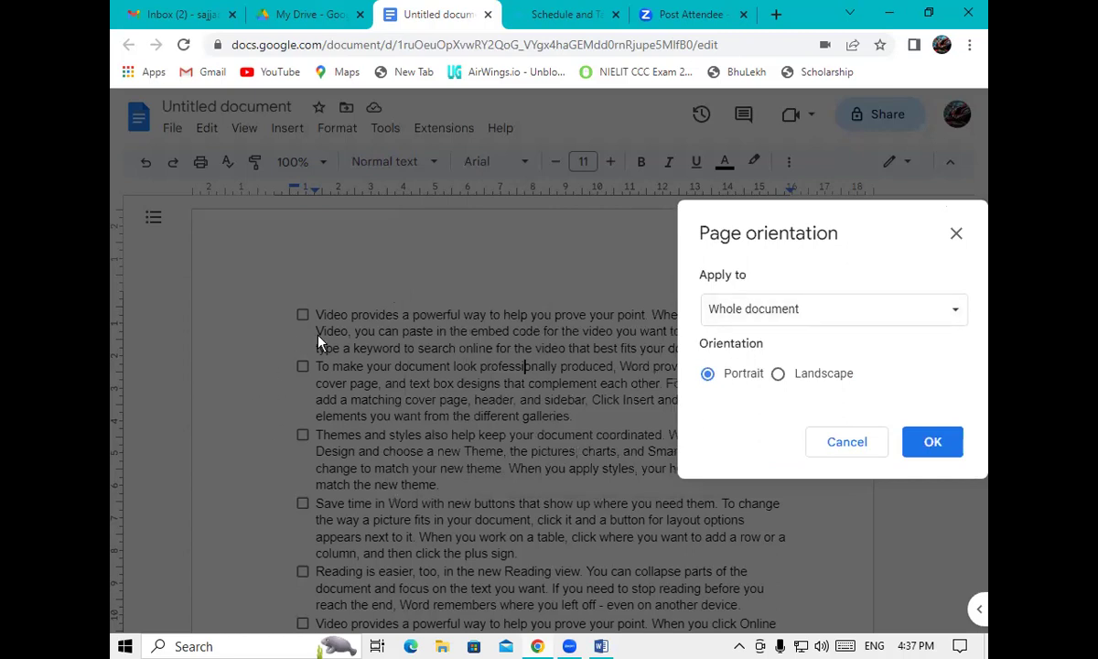
pyautogui.click(777, 373)
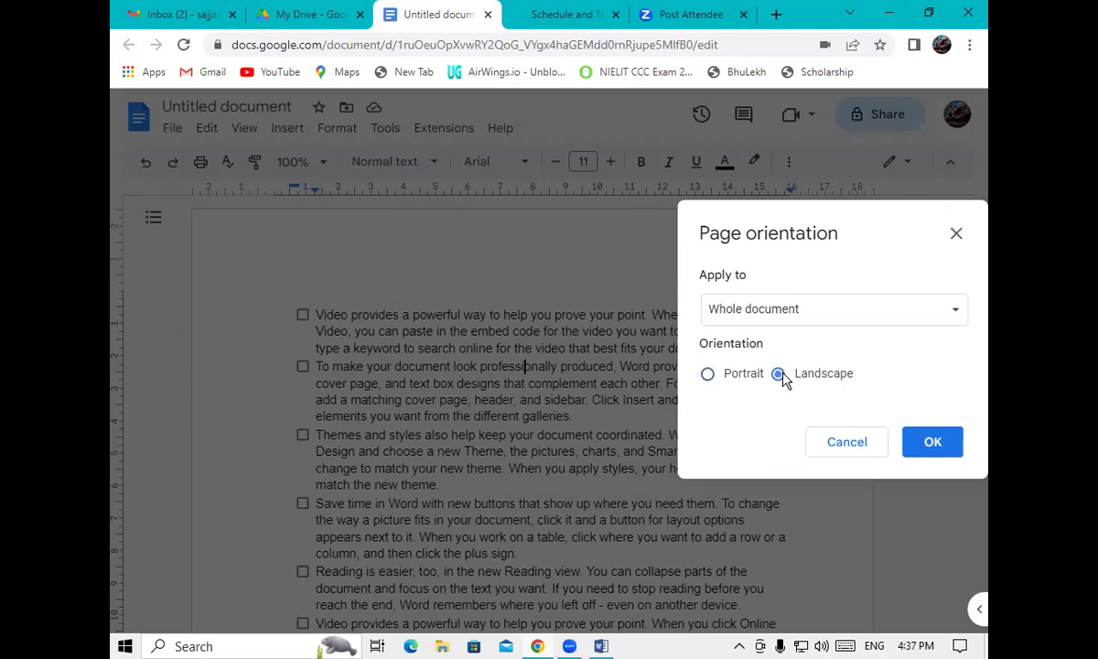
pyautogui.click(933, 443)
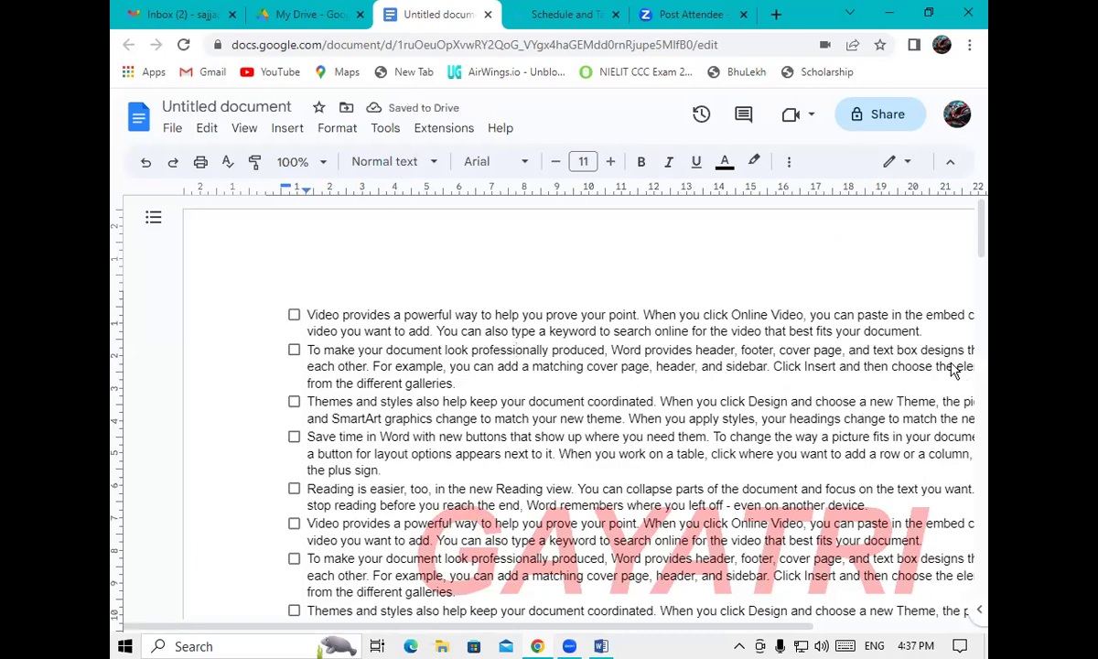
# Set the whole document's page orientation back to Portrait
pyautogui.click(353, 134)
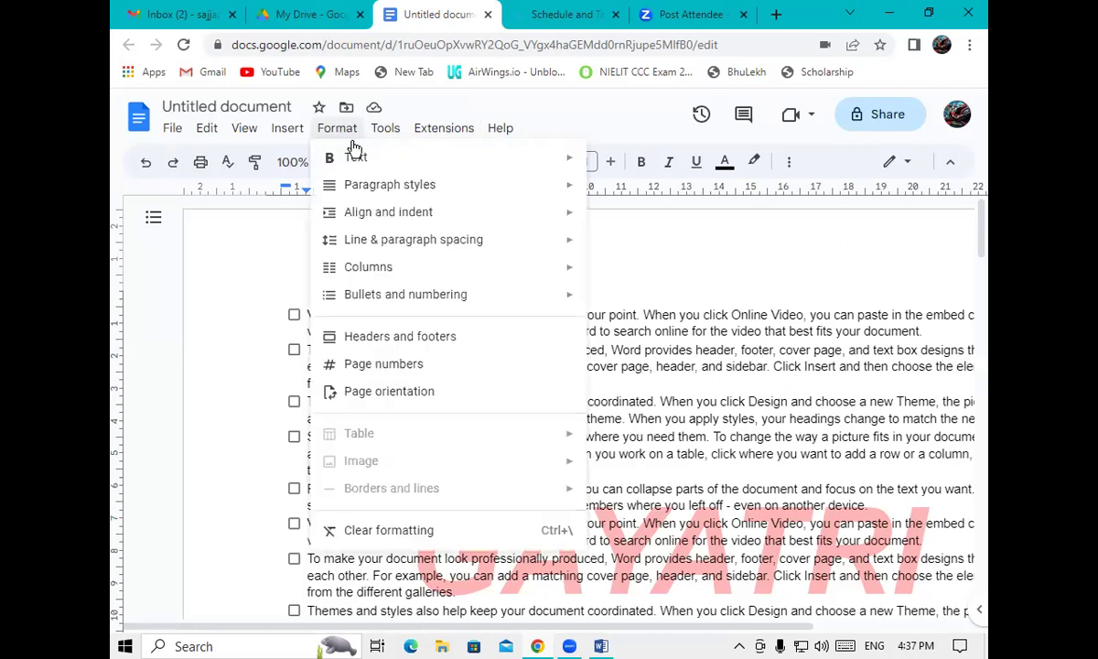
pyautogui.click(453, 399)
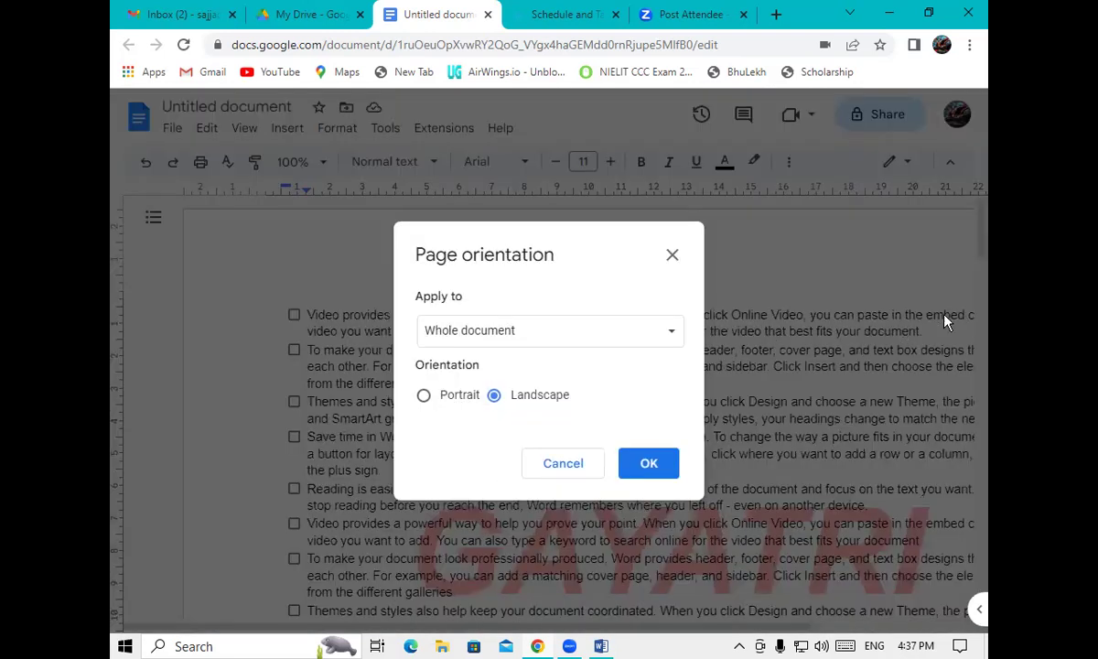
pyautogui.click(425, 396)
pyautogui.click(648, 470)
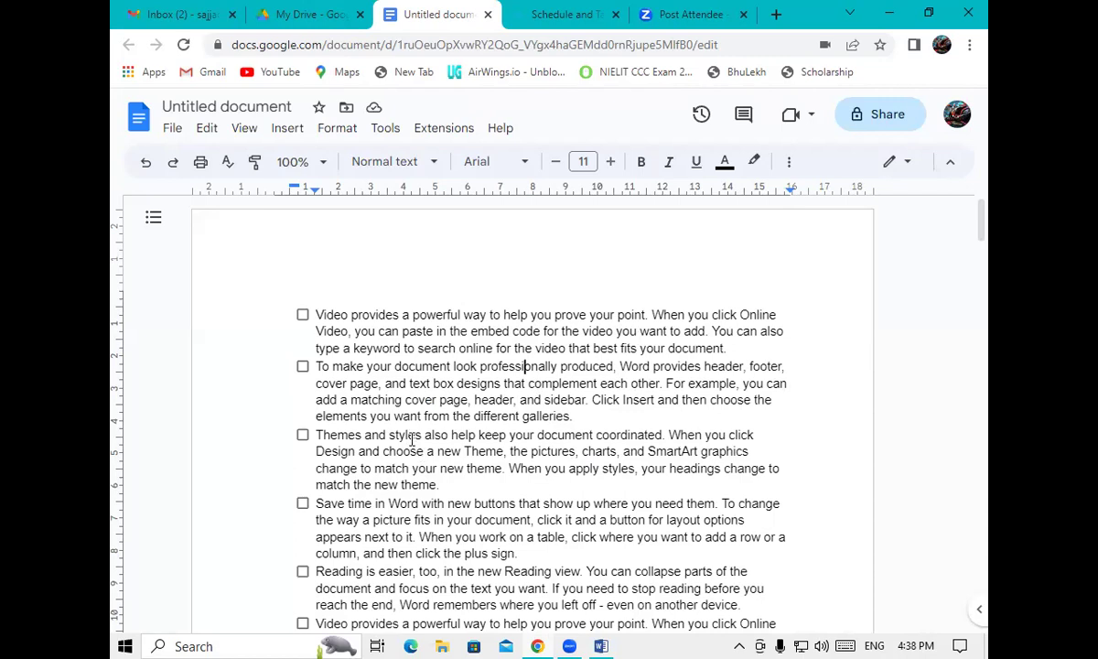
# Open the Format menu over the portrait checklist document
pyautogui.click(330, 135)
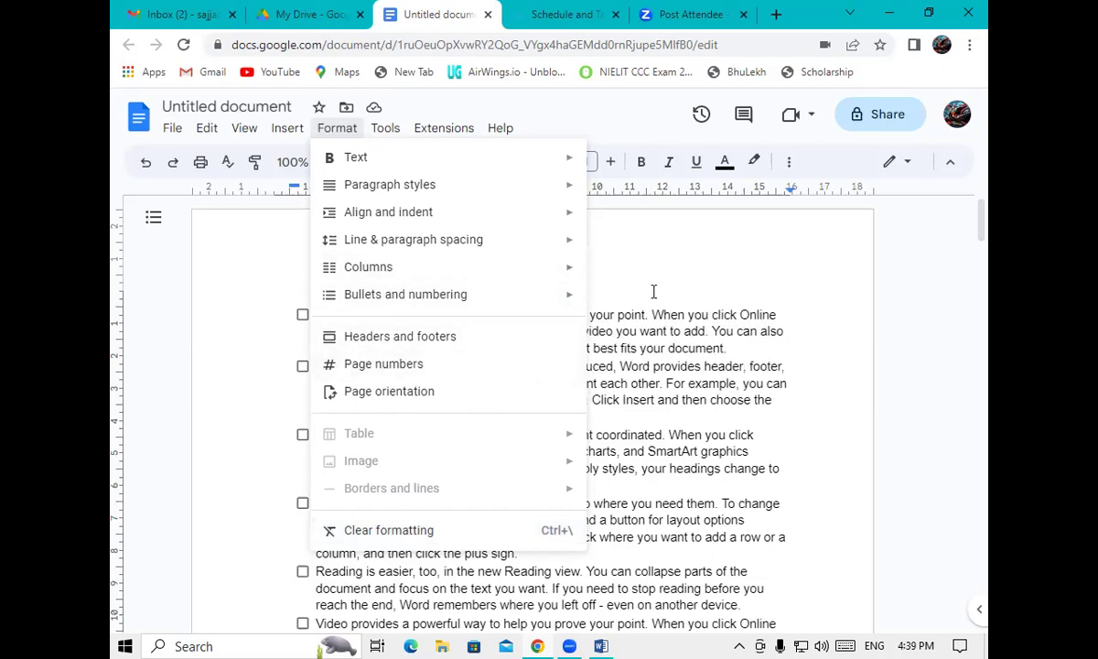
# Dismiss the Format menu and show the Tools menu with word count and voice typing
pyautogui.click(616, 288)
pyautogui.click(386, 130)
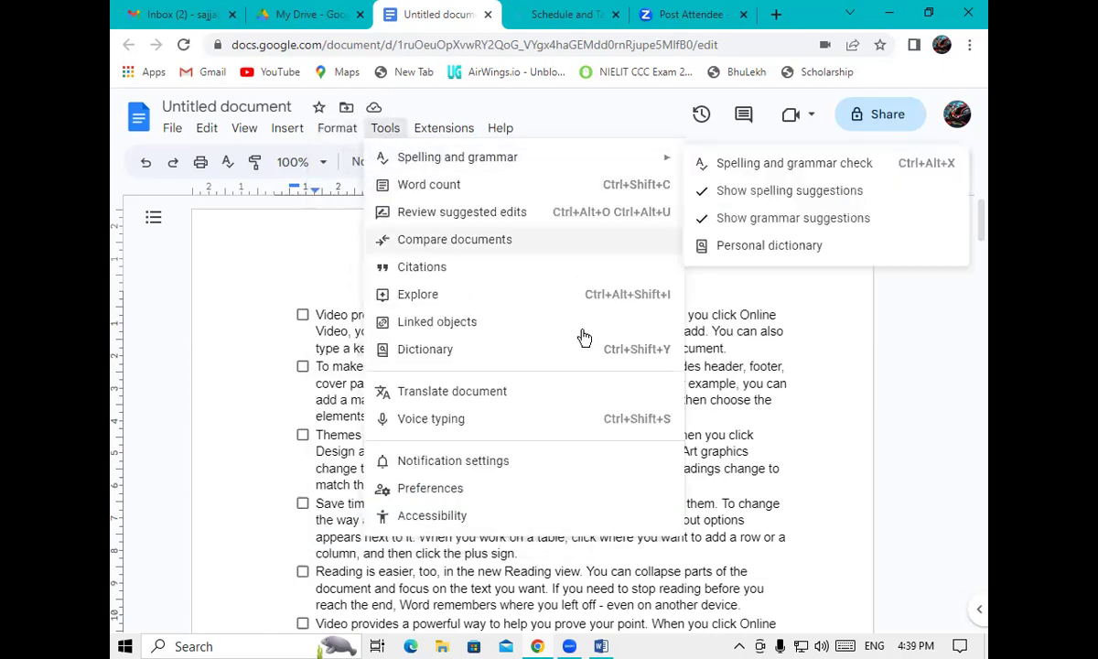
pyautogui.moveTo(458, 166)
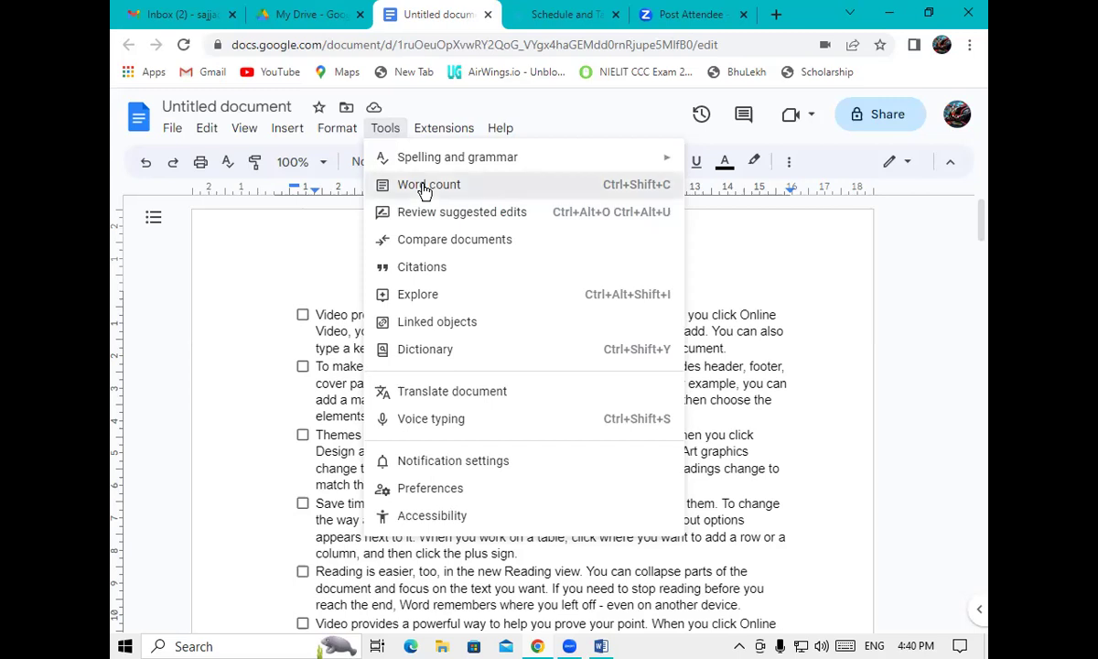
# Check the word count (4 pages, 2098 words), then close the summary
pyautogui.click(424, 187)
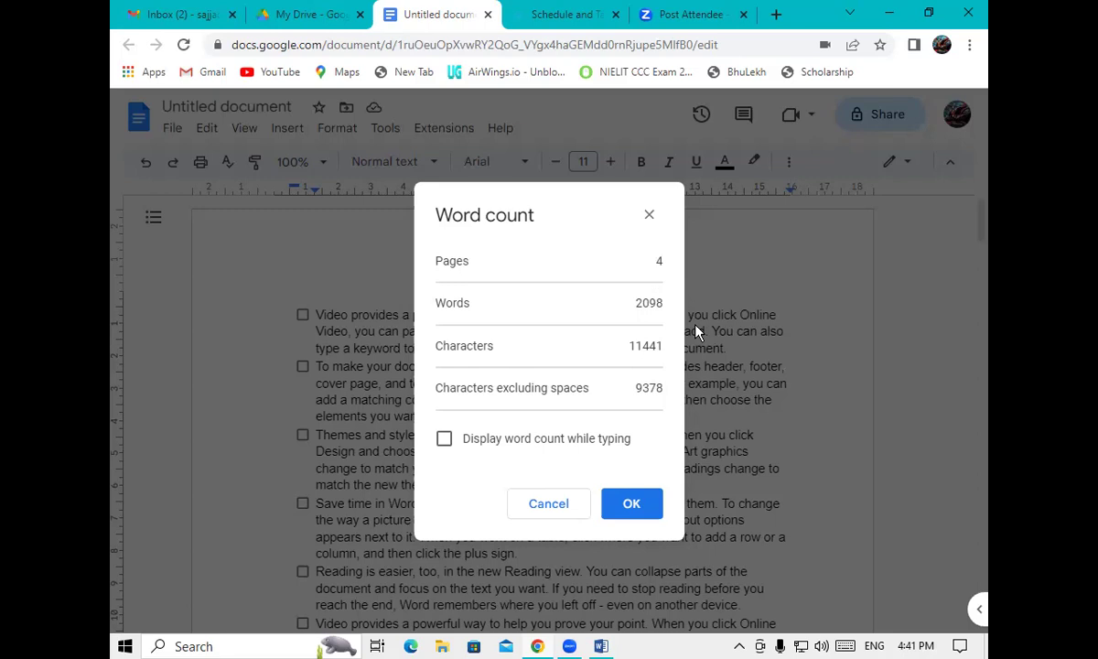
pyautogui.click(650, 215)
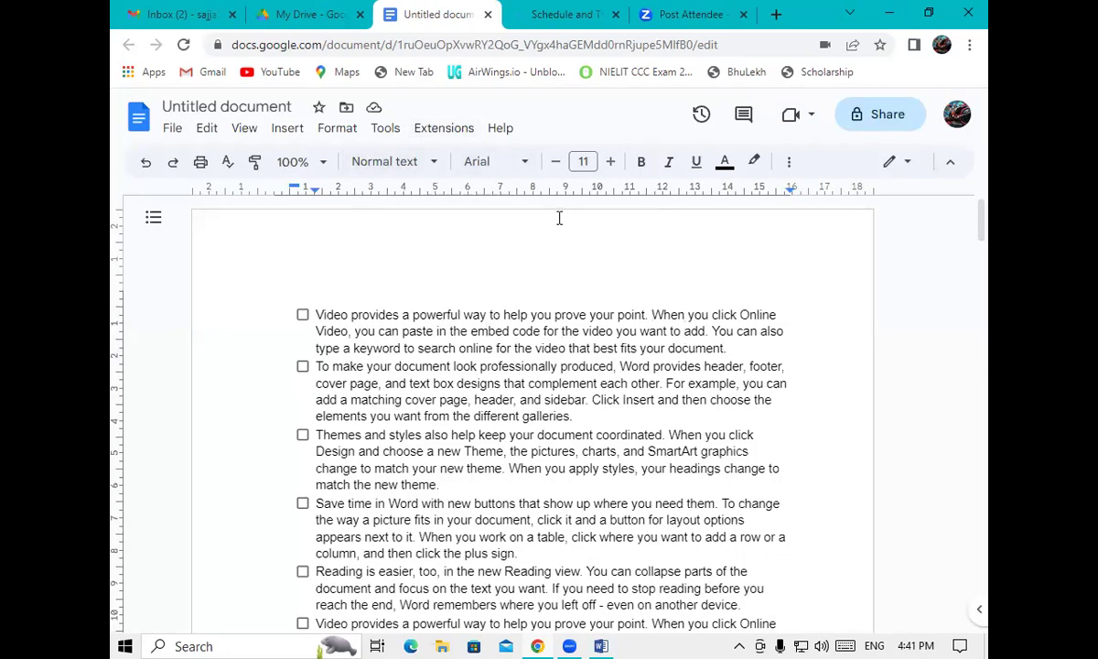
pyautogui.click(389, 133)
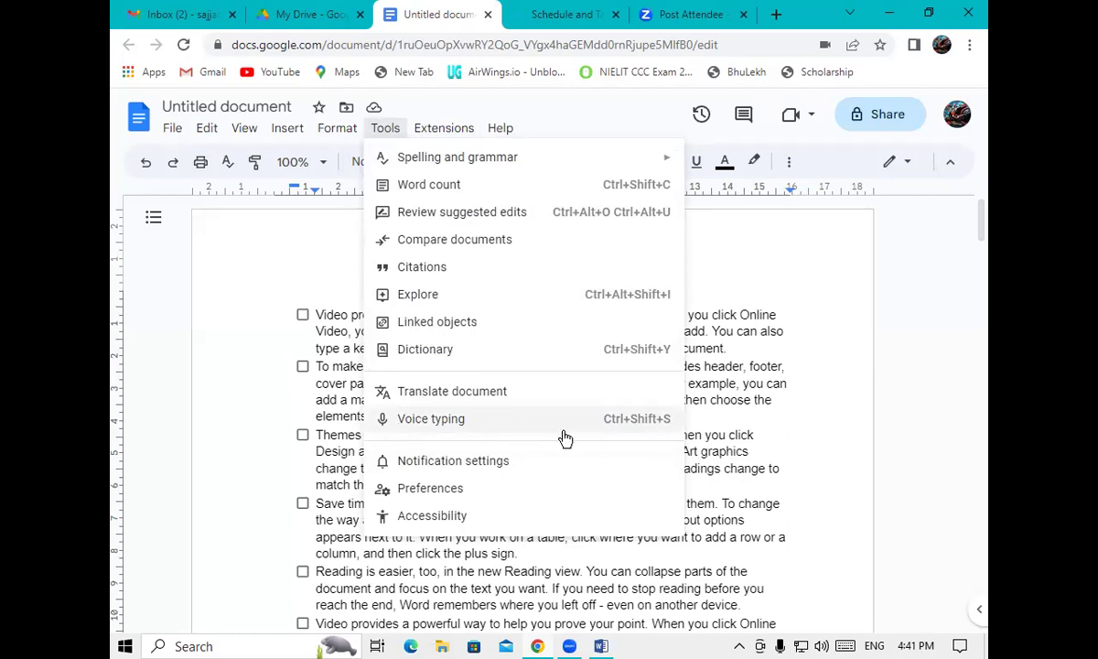
pyautogui.click(793, 396)
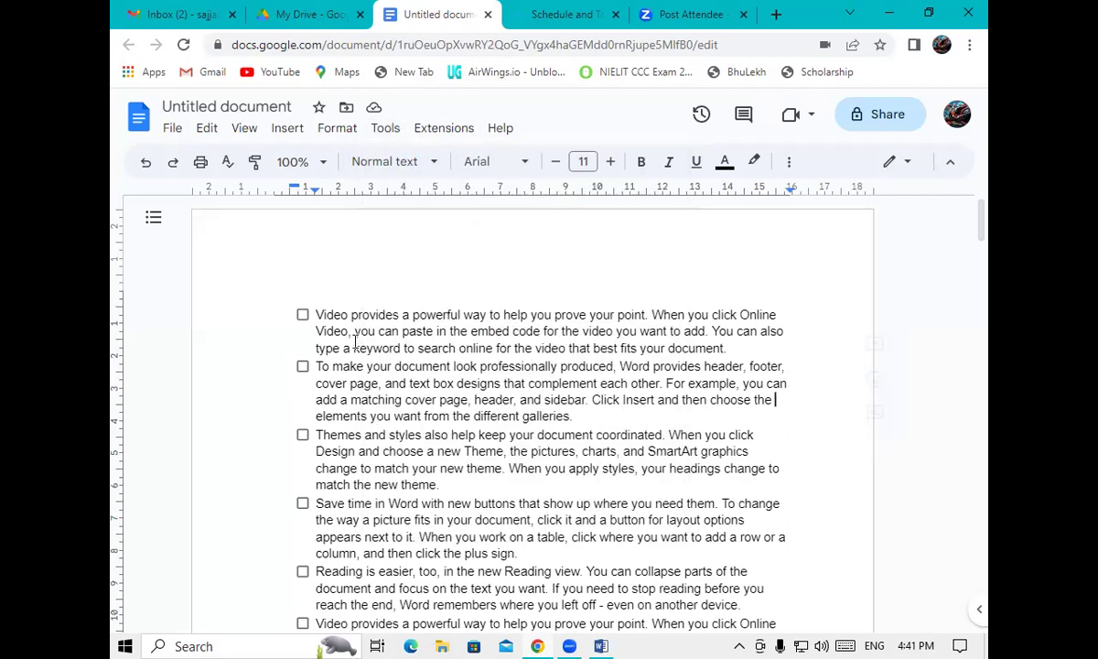
# Select all the checklist text with Ctrl+A and delete it, leaving one empty checkbox
pyautogui.hotkey('ctrl', 'a')
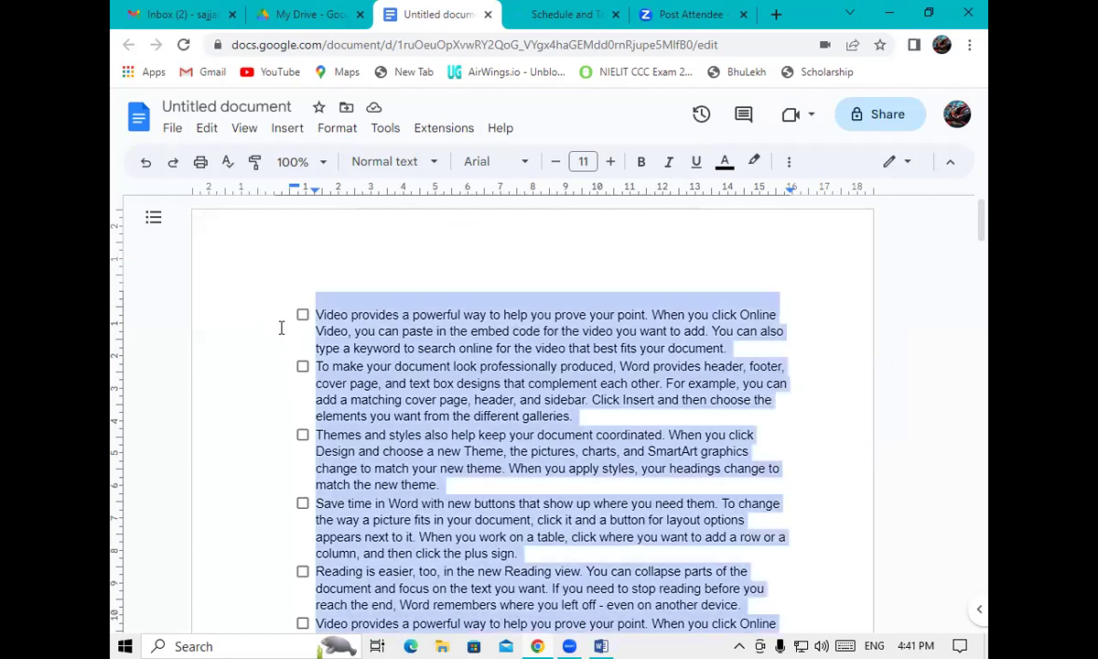
pyautogui.press('Delete')
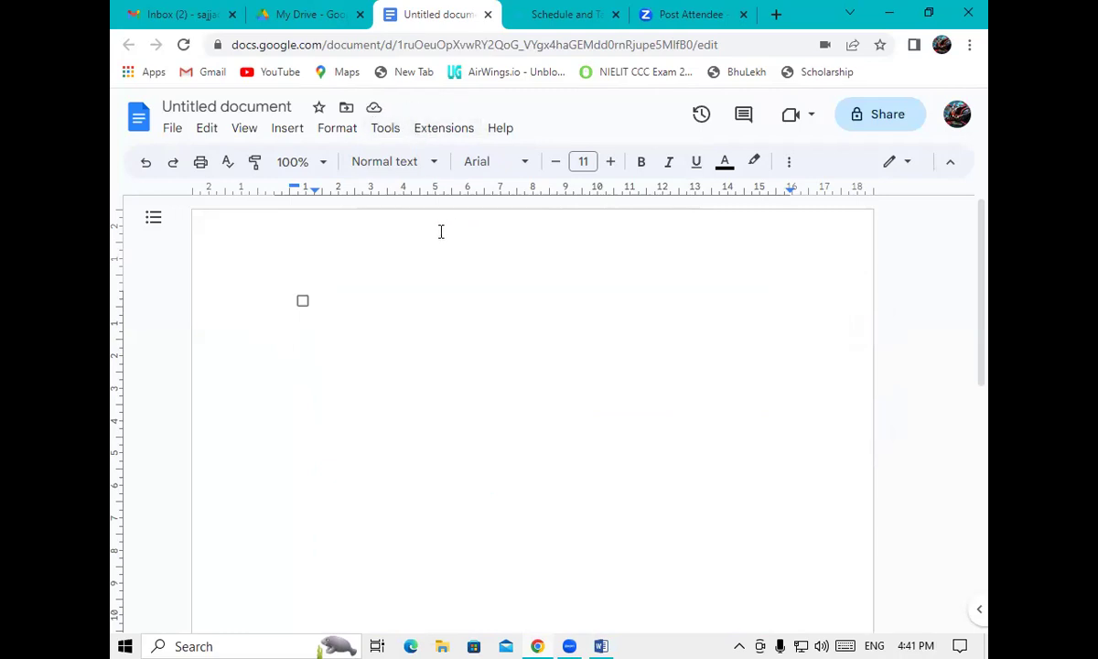
# Turn on Tools > Voice typing and dictate a Hinglish sentence about Cloud Computing
pyautogui.click(386, 132)
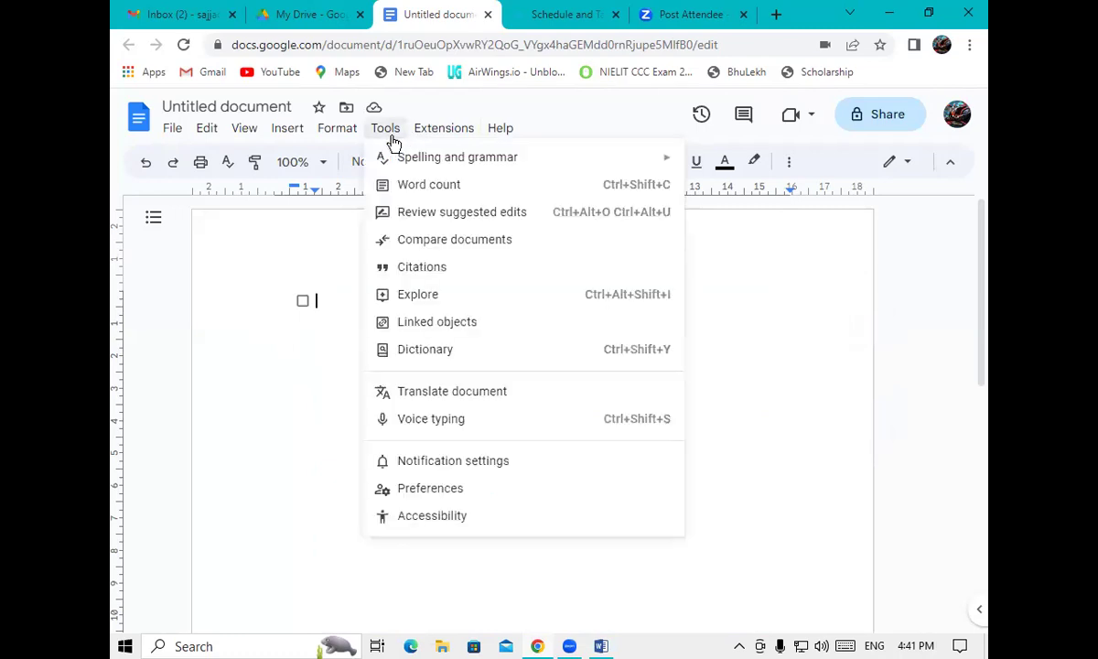
pyautogui.click(420, 420)
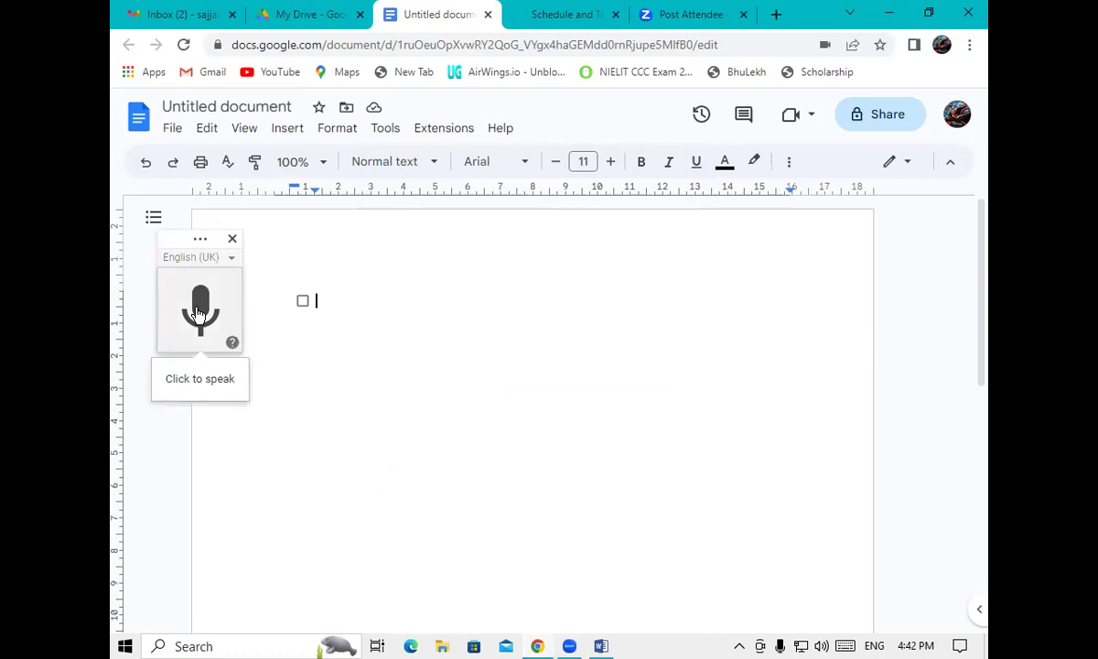
pyautogui.click(199, 313)
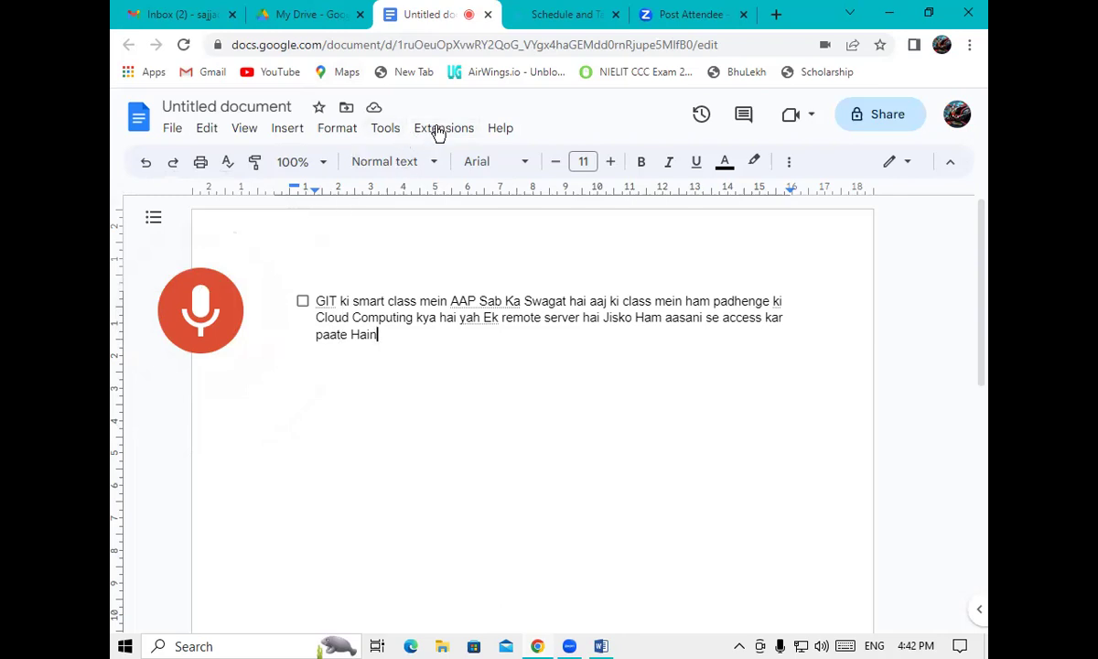
# End voice typing, keeping the three-line Hinglish sentence ending with 'paate Hain'
pyautogui.click(395, 131)
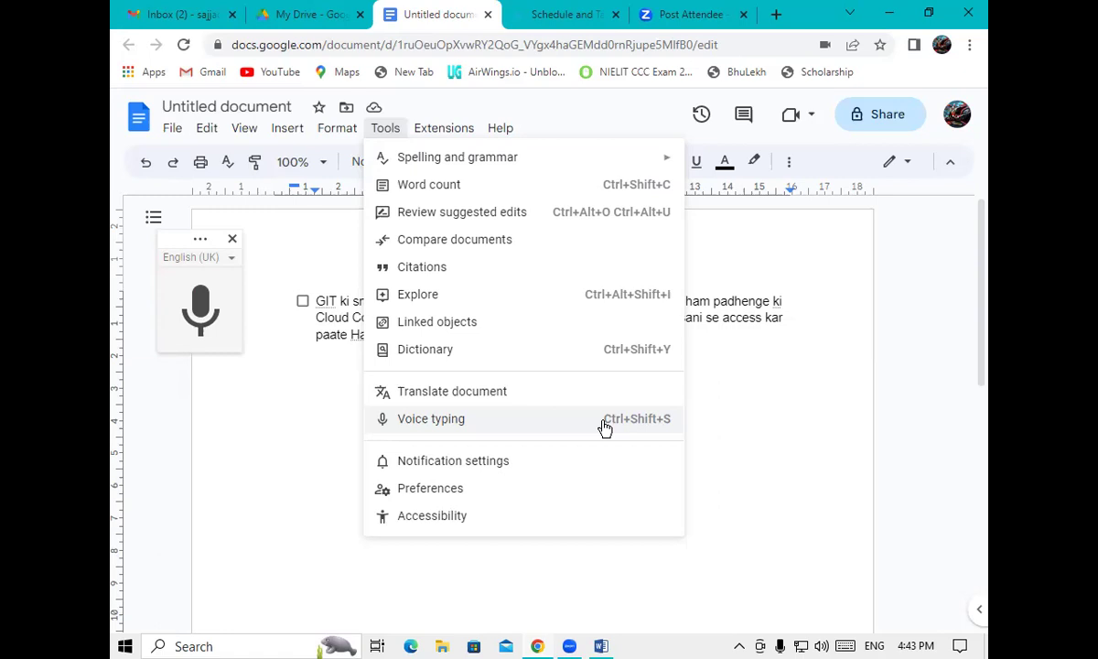
pyautogui.moveTo(500, 128)
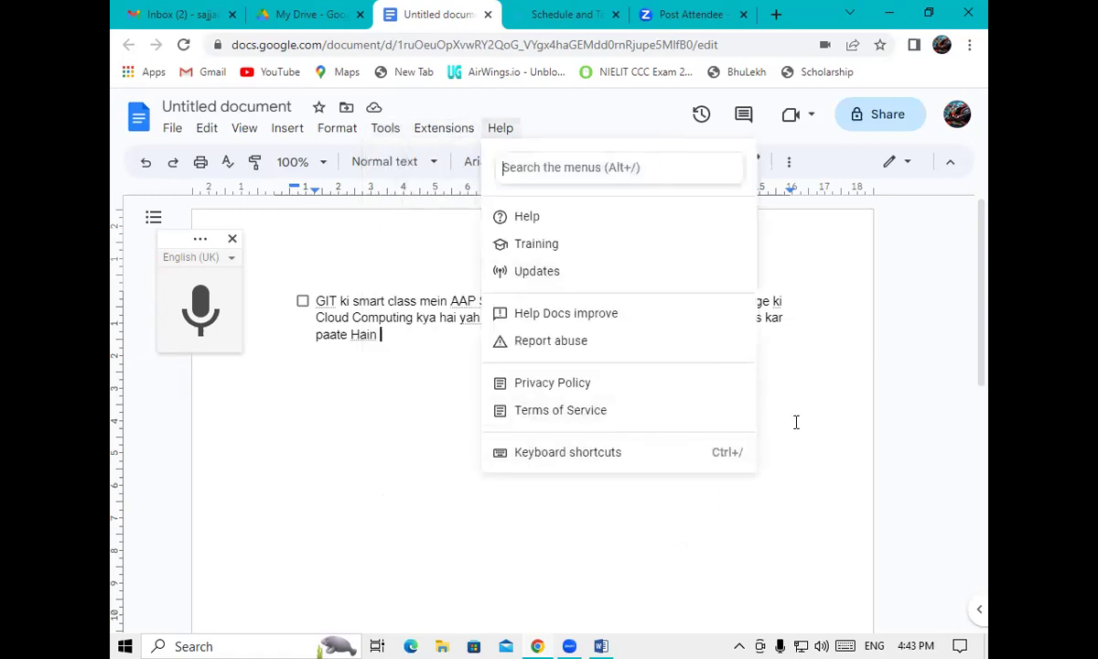
pyautogui.click(810, 408)
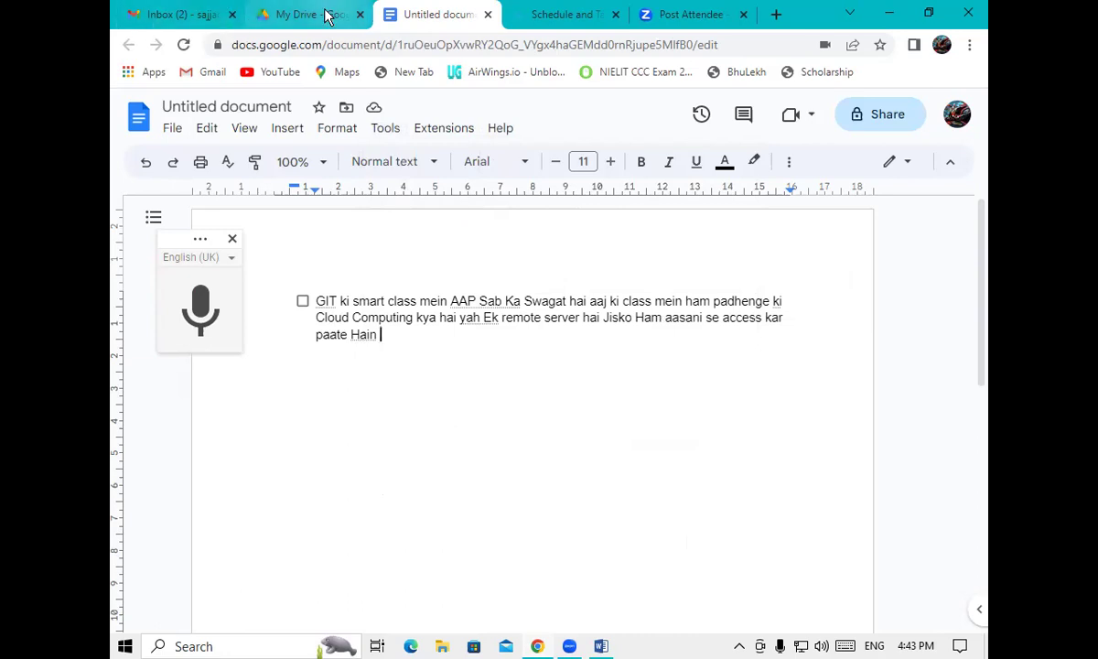
# Go to the My Drive tab in Google Drive and open the New menu
pyautogui.click(327, 17)
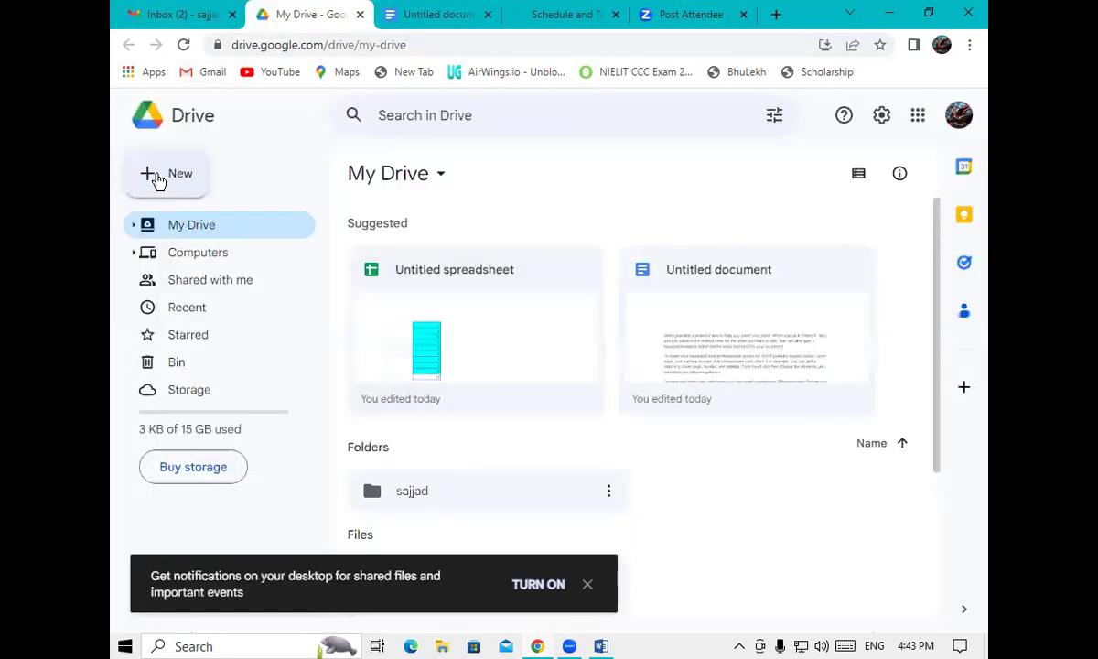
pyautogui.click(158, 178)
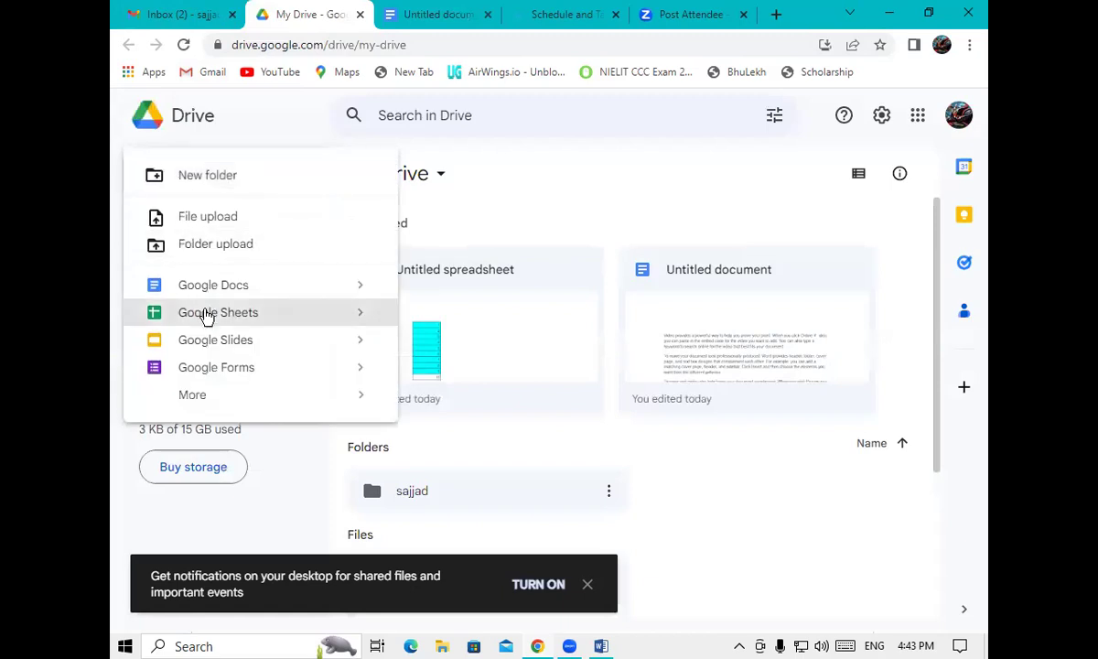